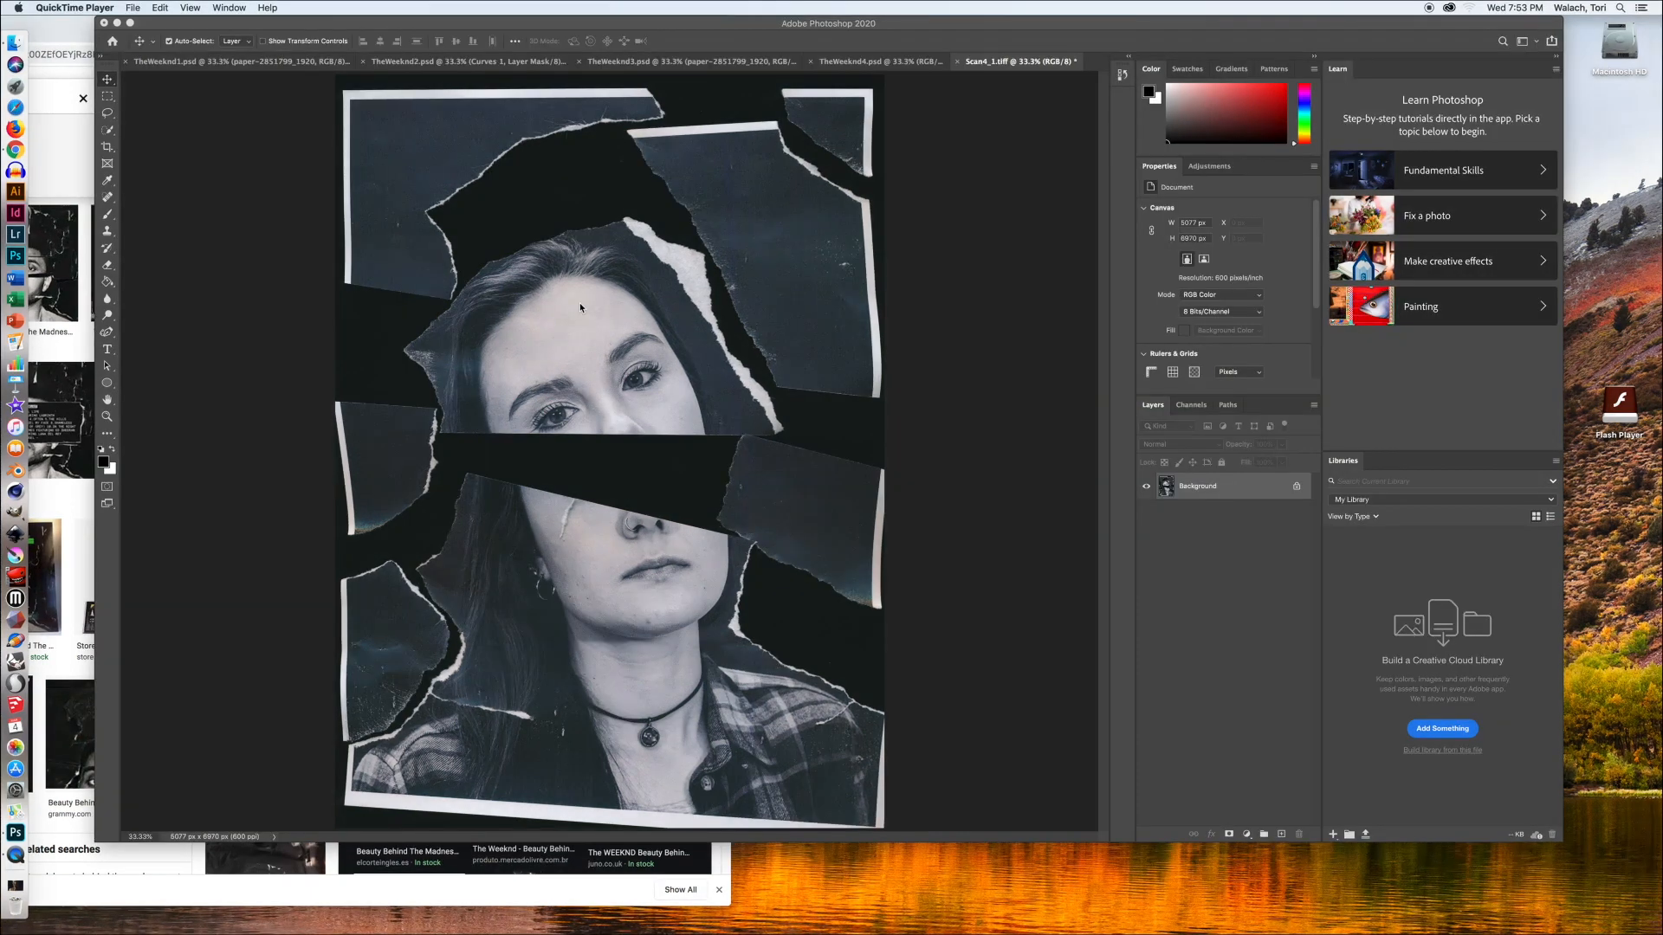
Unlock the background scan layer and add eight empty layers above it
click(1297, 486)
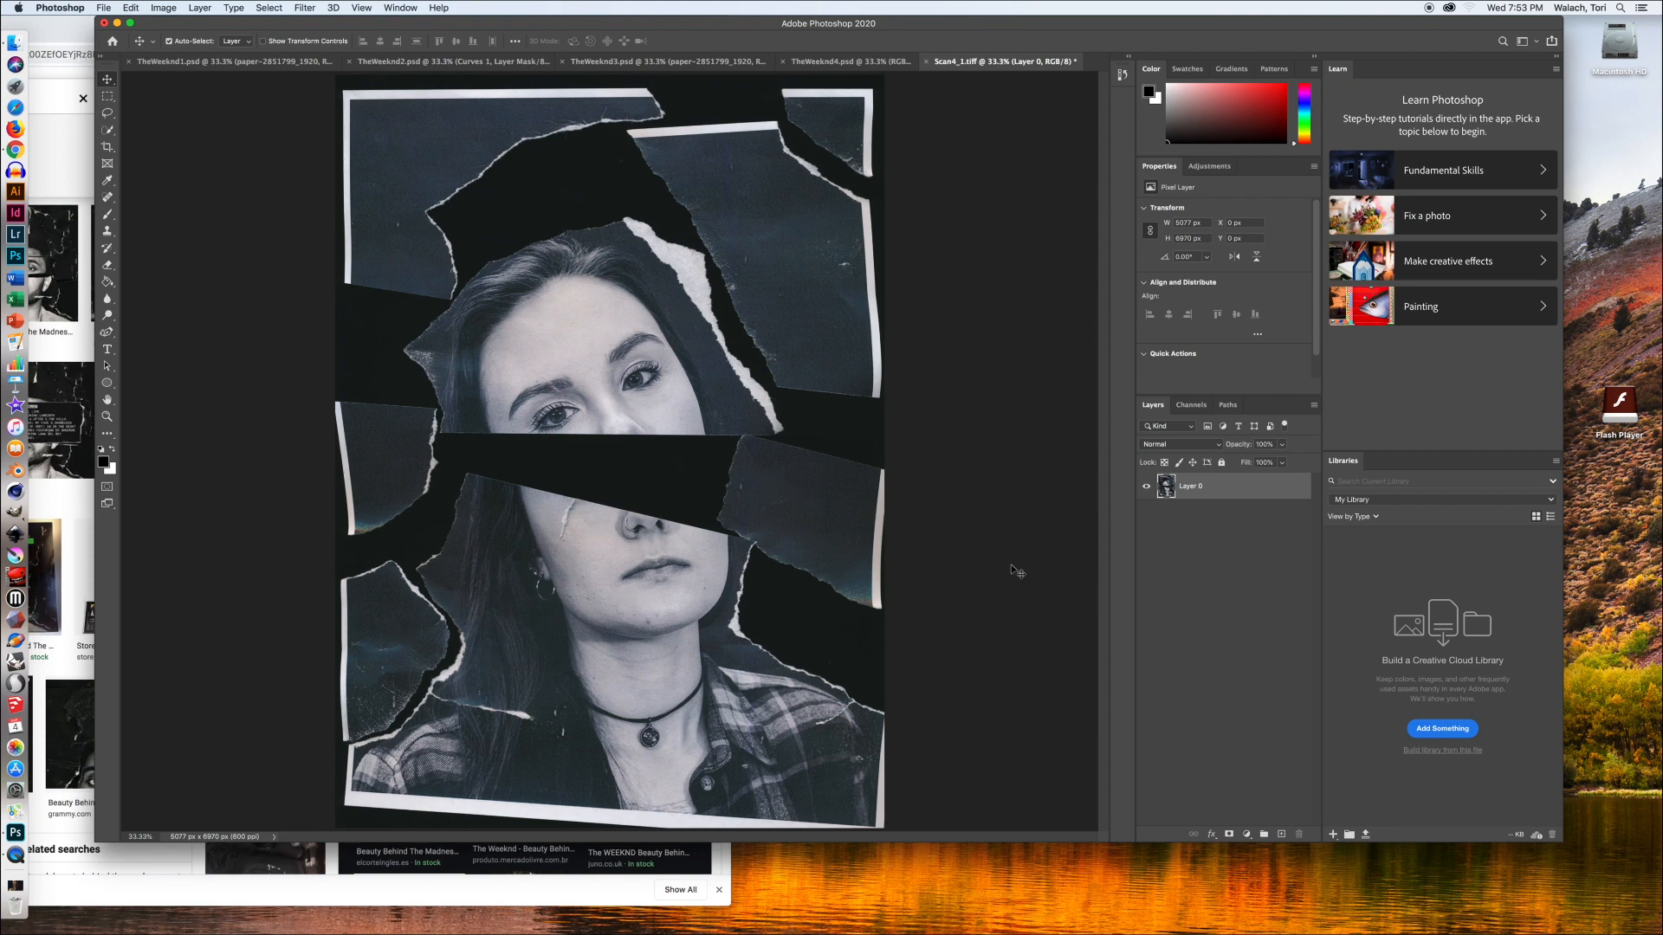
click(1282, 834)
click(1283, 834)
click(1283, 834)
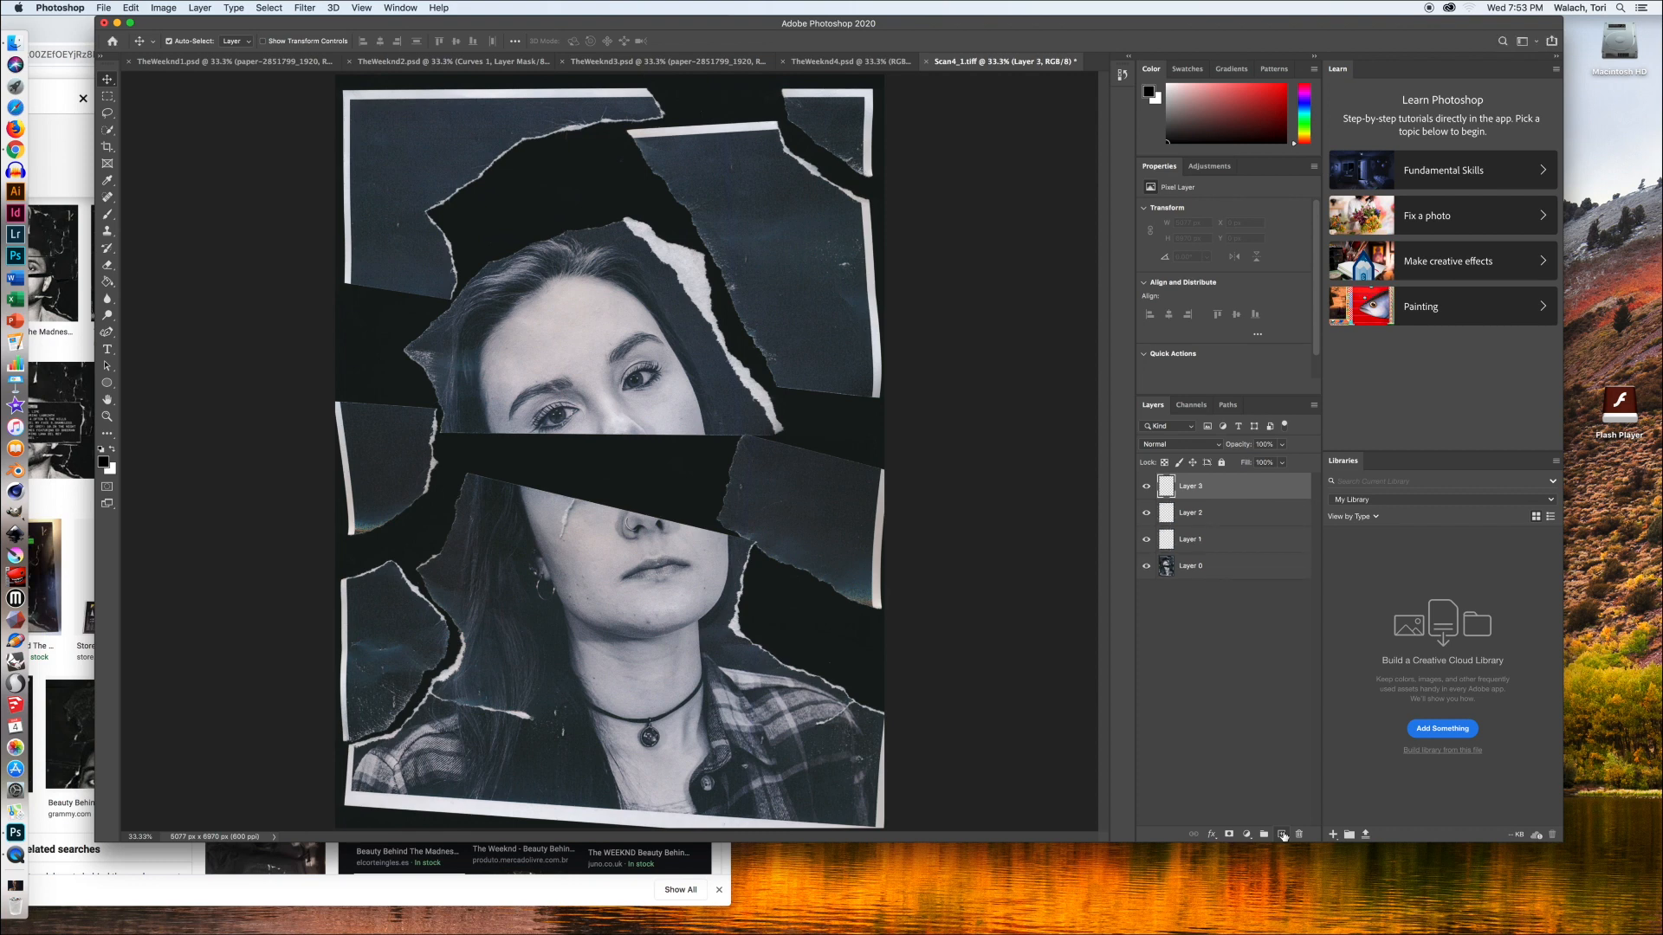
click(1283, 834)
click(1283, 834)
click(1283, 834)
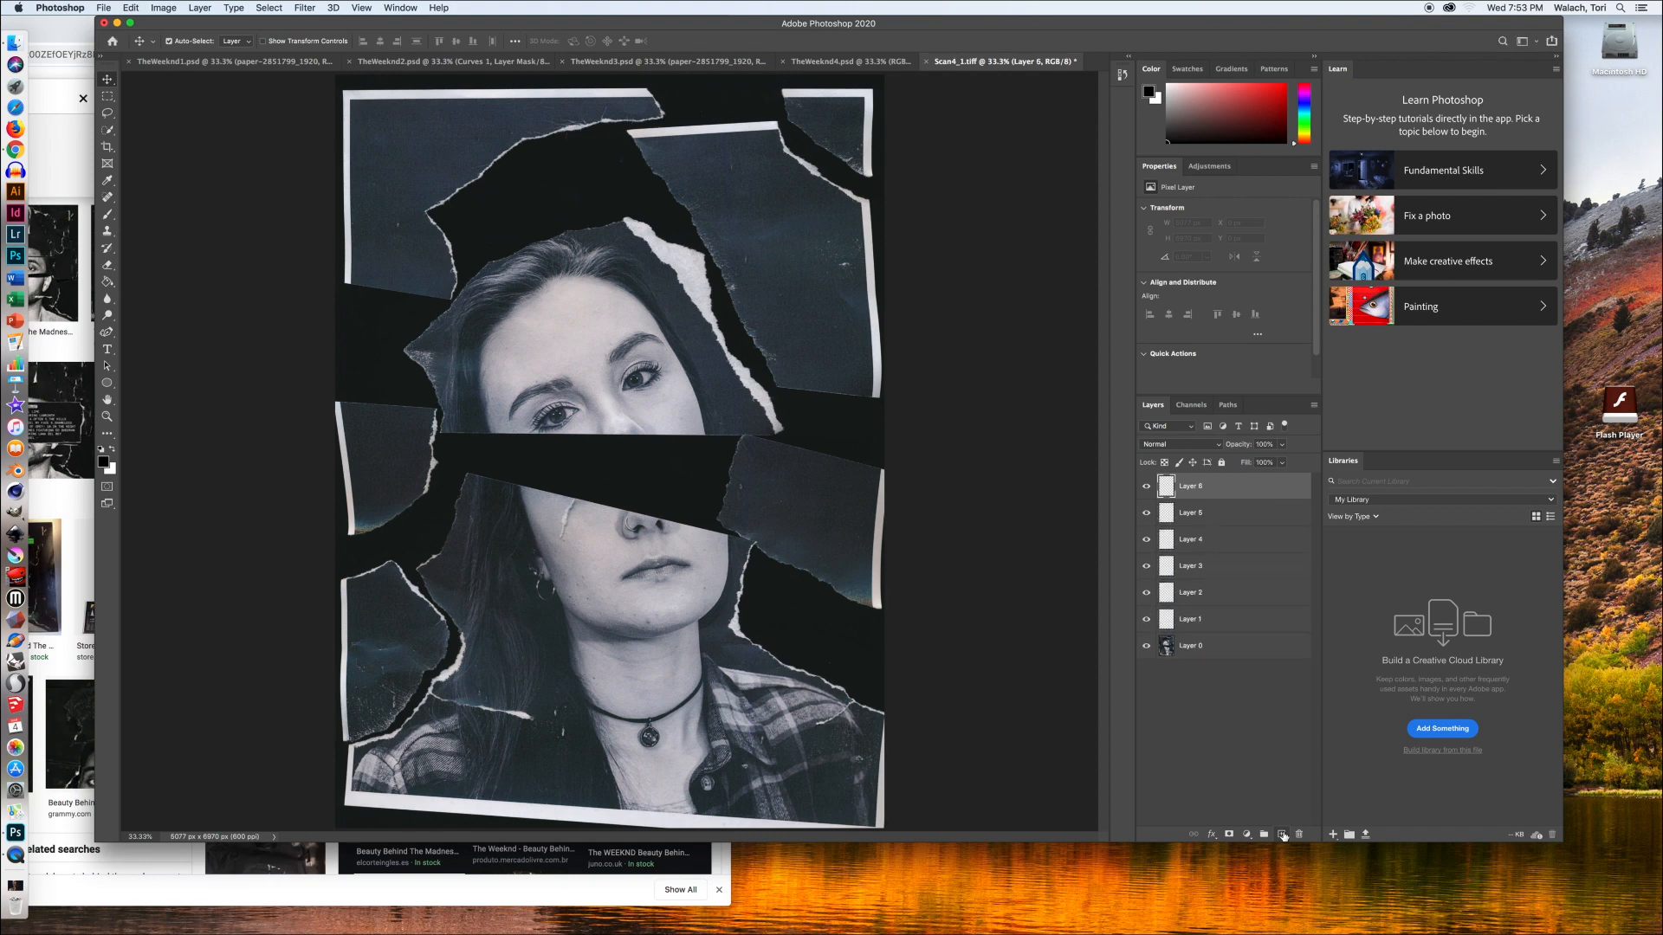
click(1283, 834)
click(1283, 834)
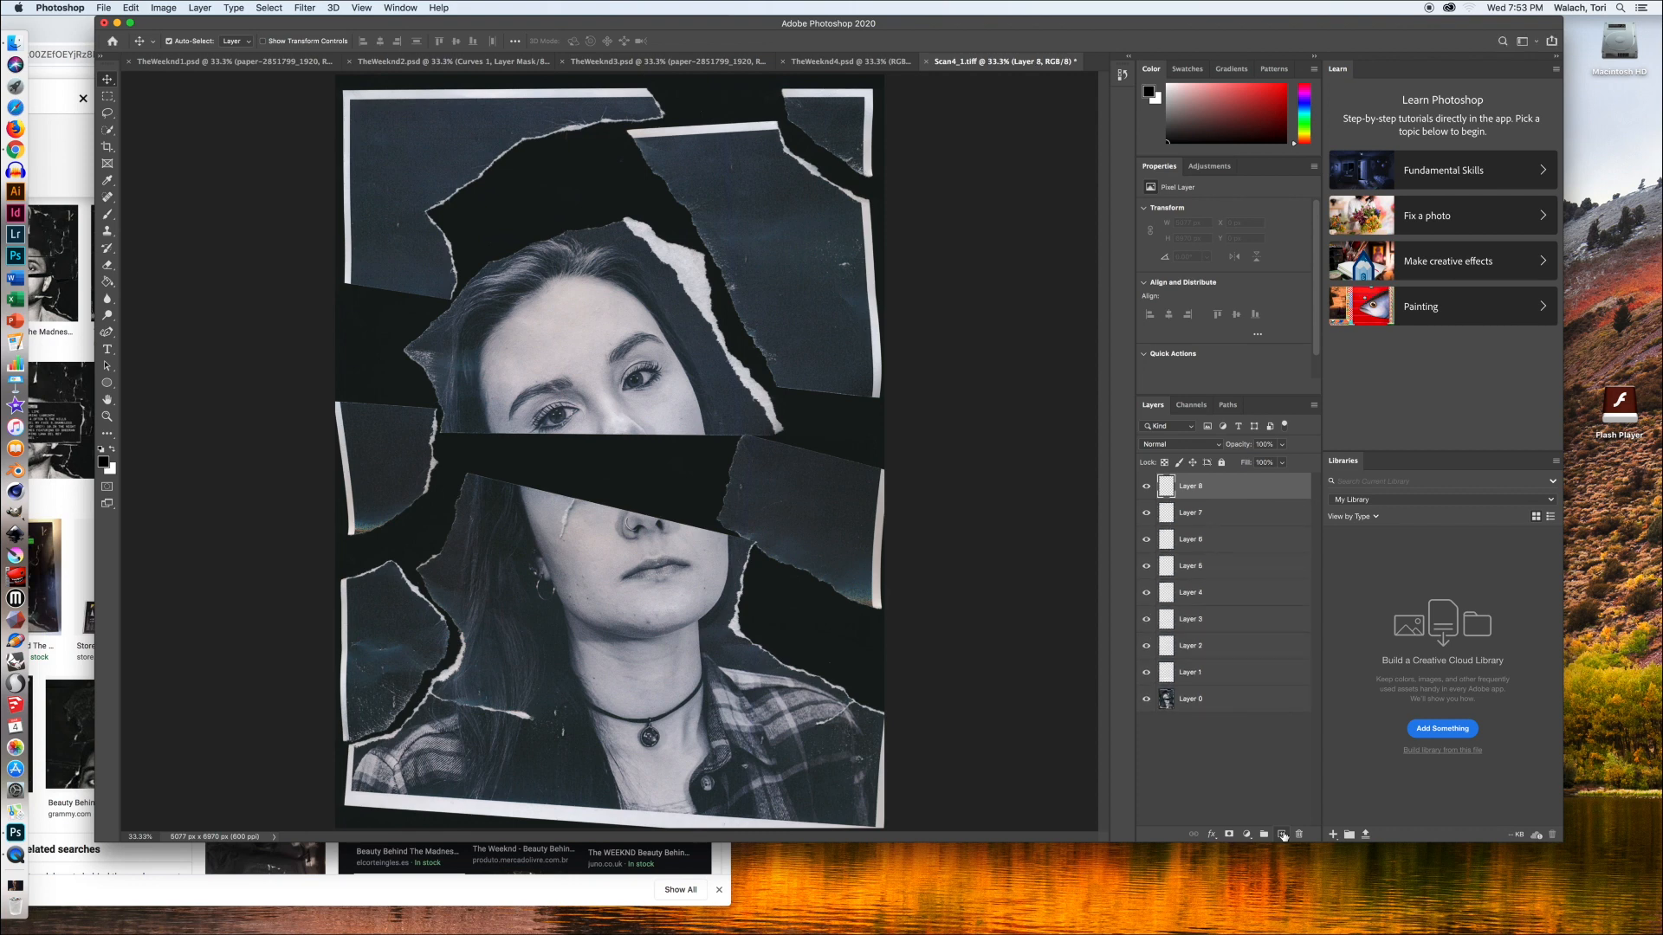
Select the upper-left torn piece on Layer 0 with Quick Selection and copy it onto Layer 1
click(1244, 710)
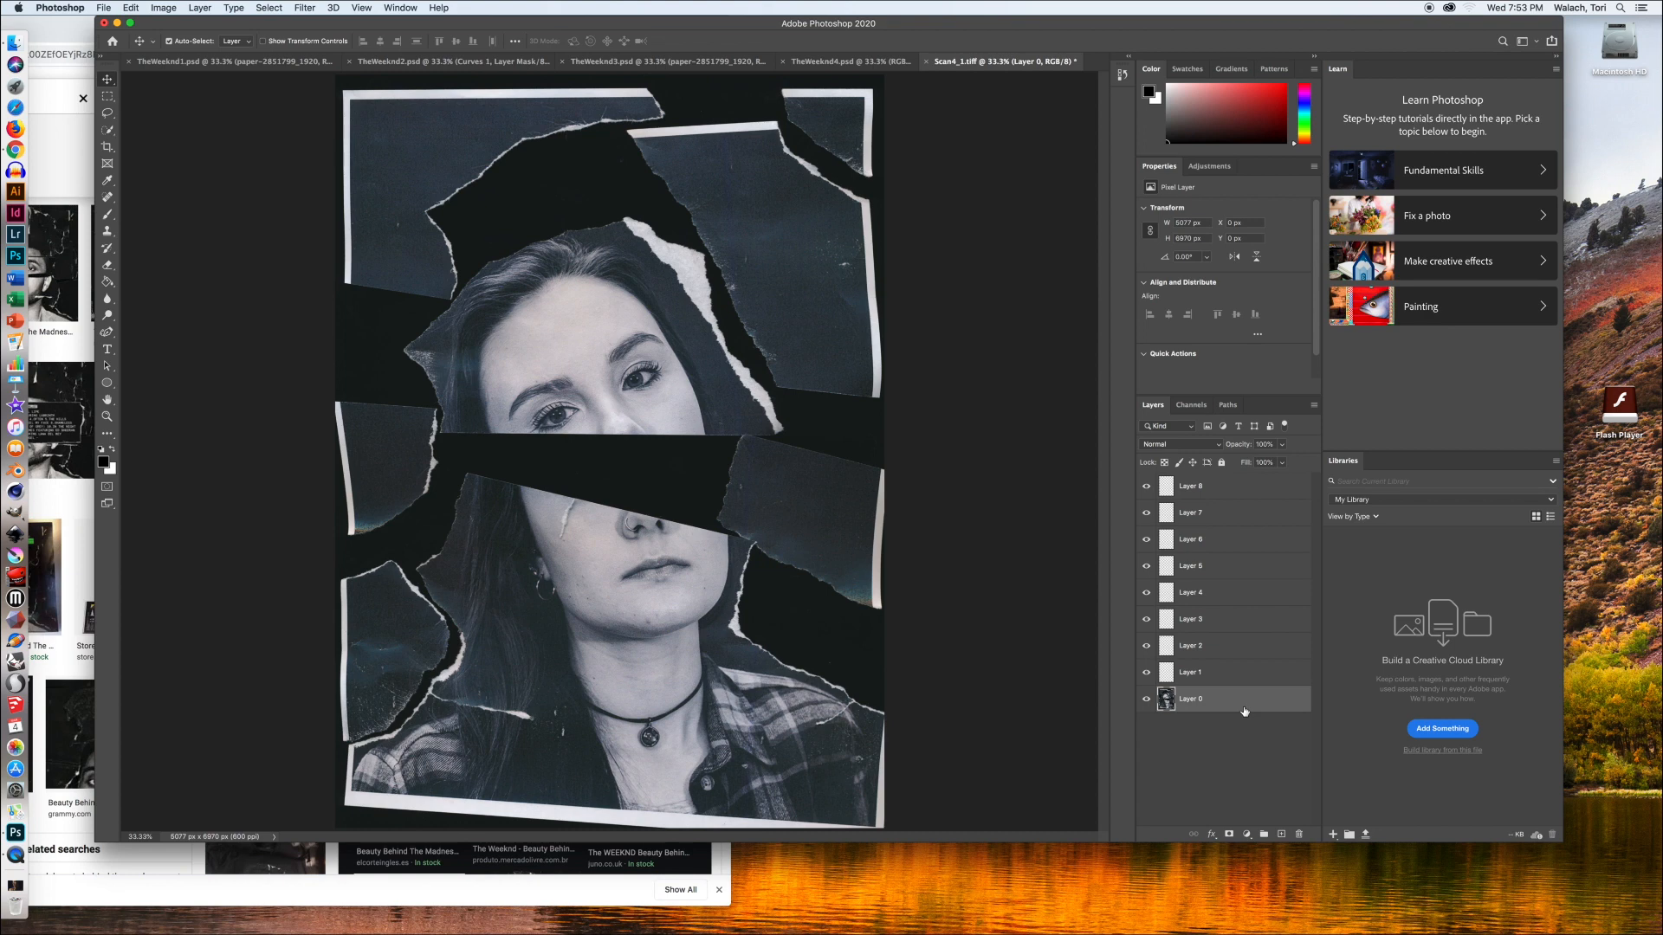
click(108, 132)
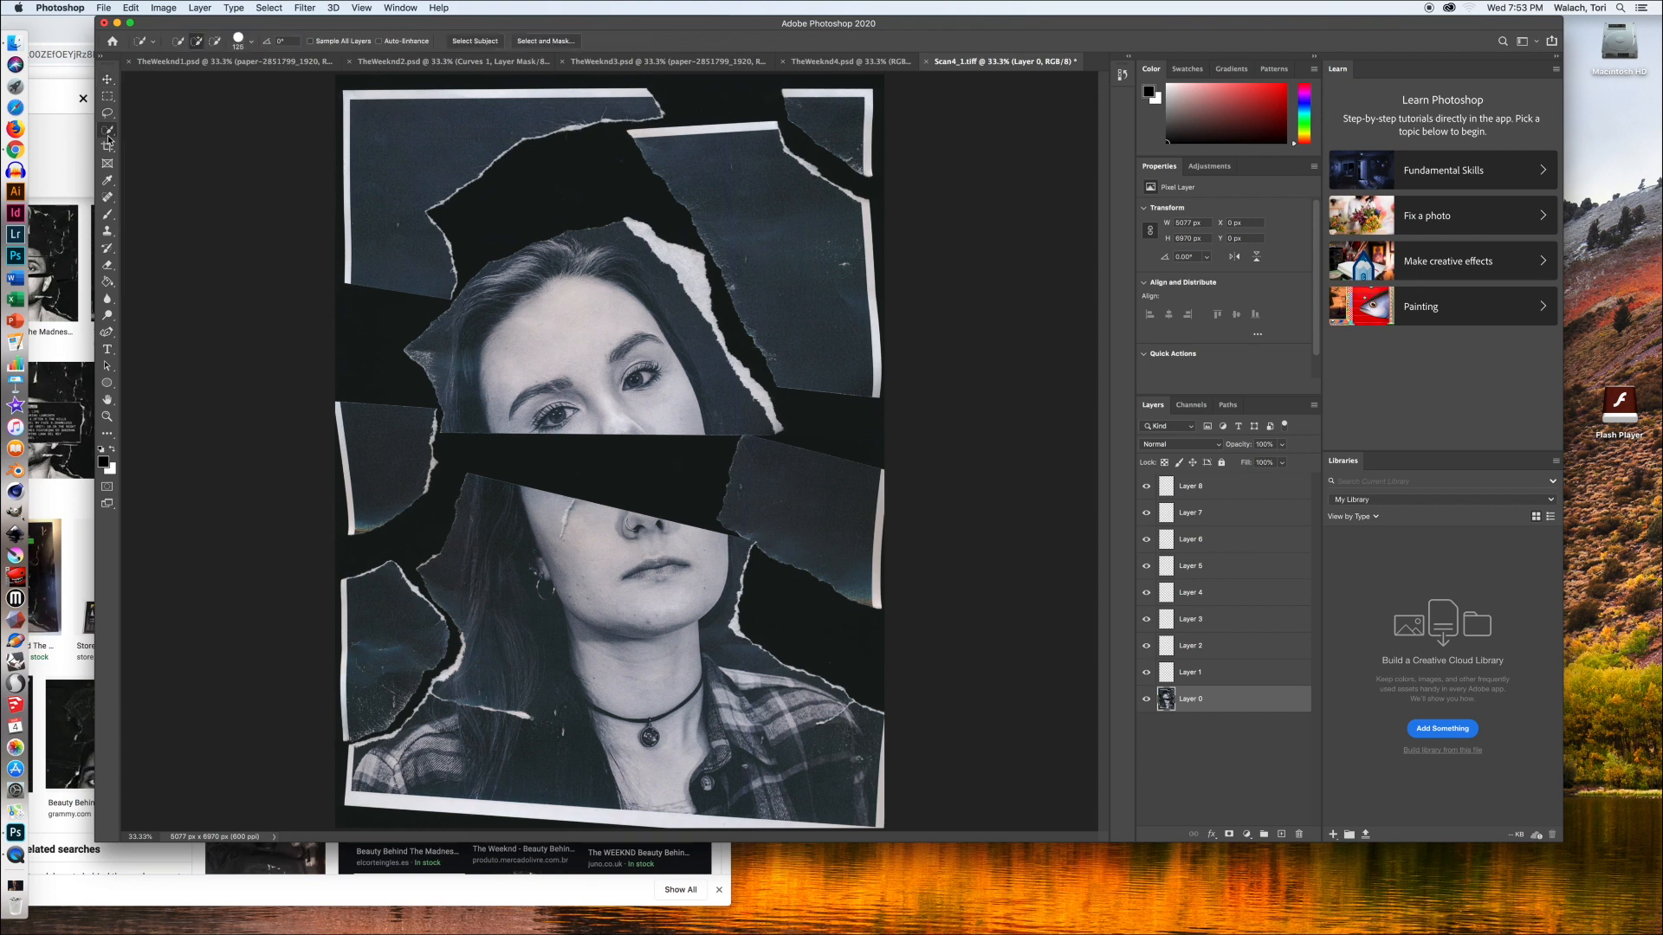
click(352, 97)
click(106, 81)
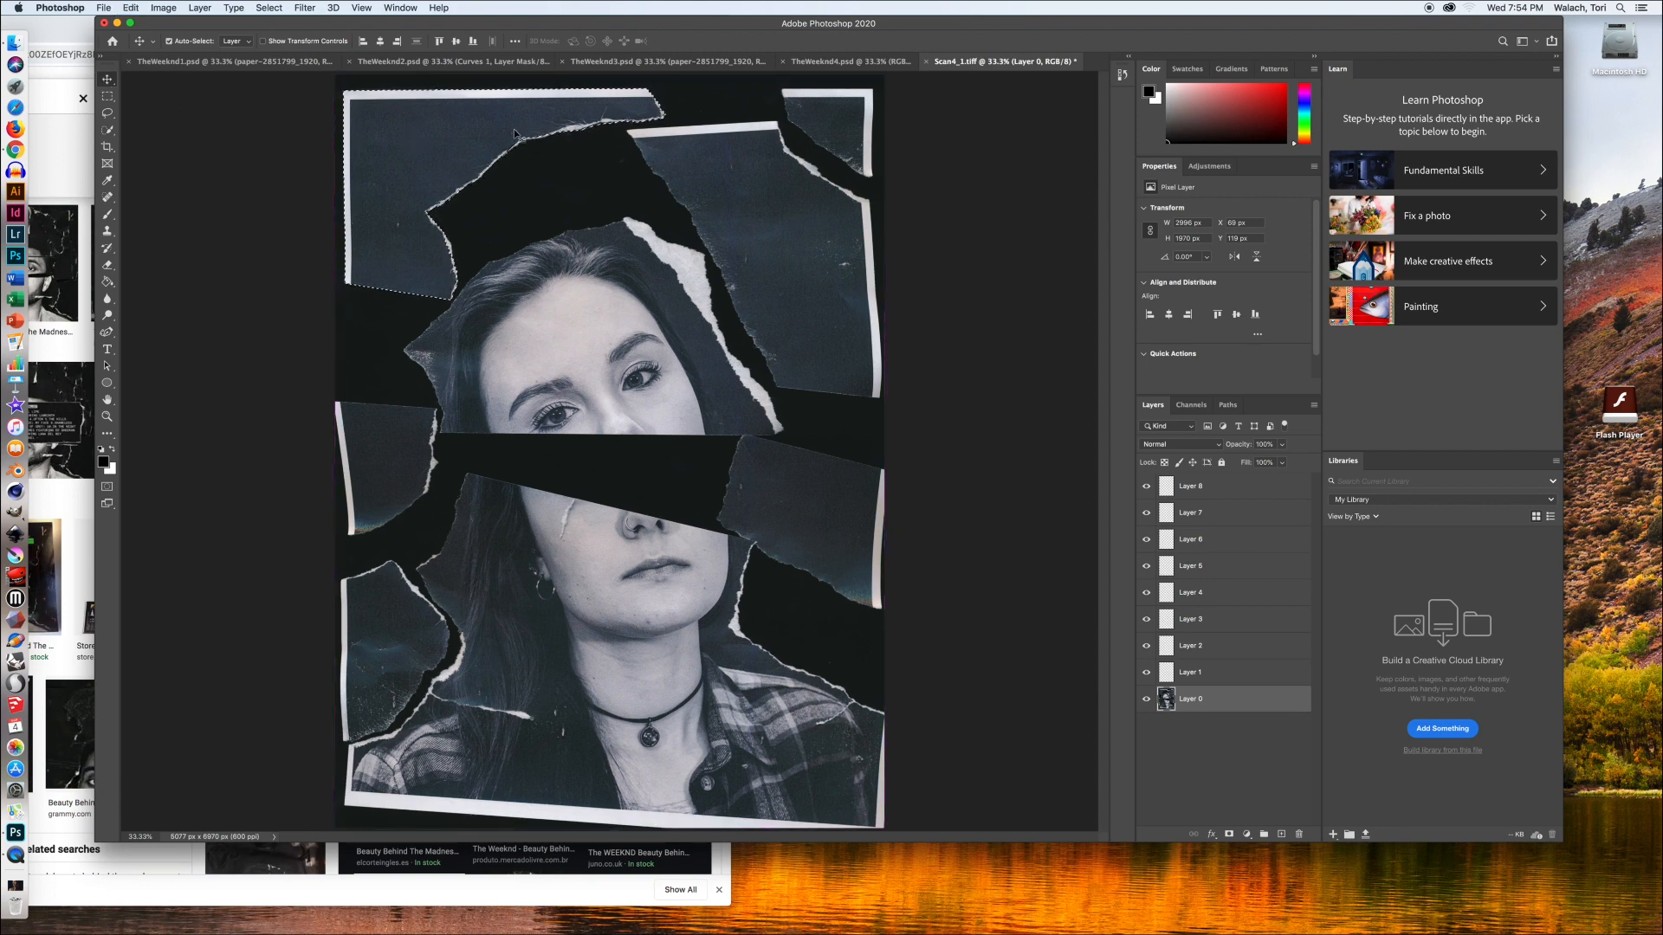
click(1238, 674)
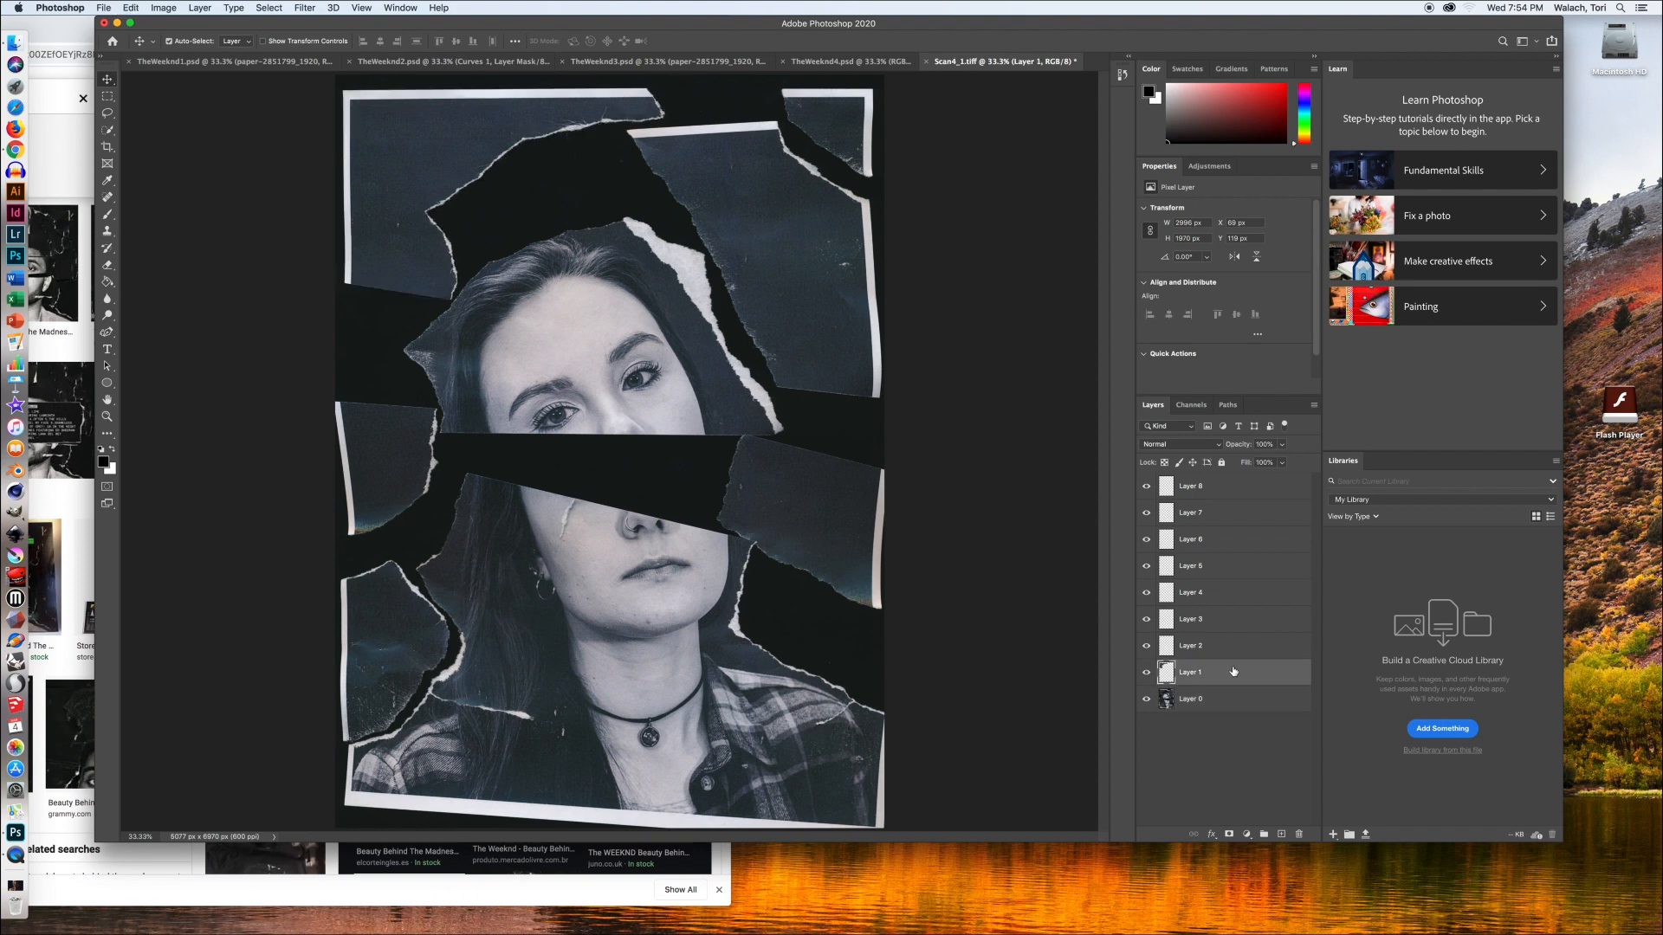
Select the small upper-right corner piece on Layer 0 and copy it onto Layer 2
click(1216, 705)
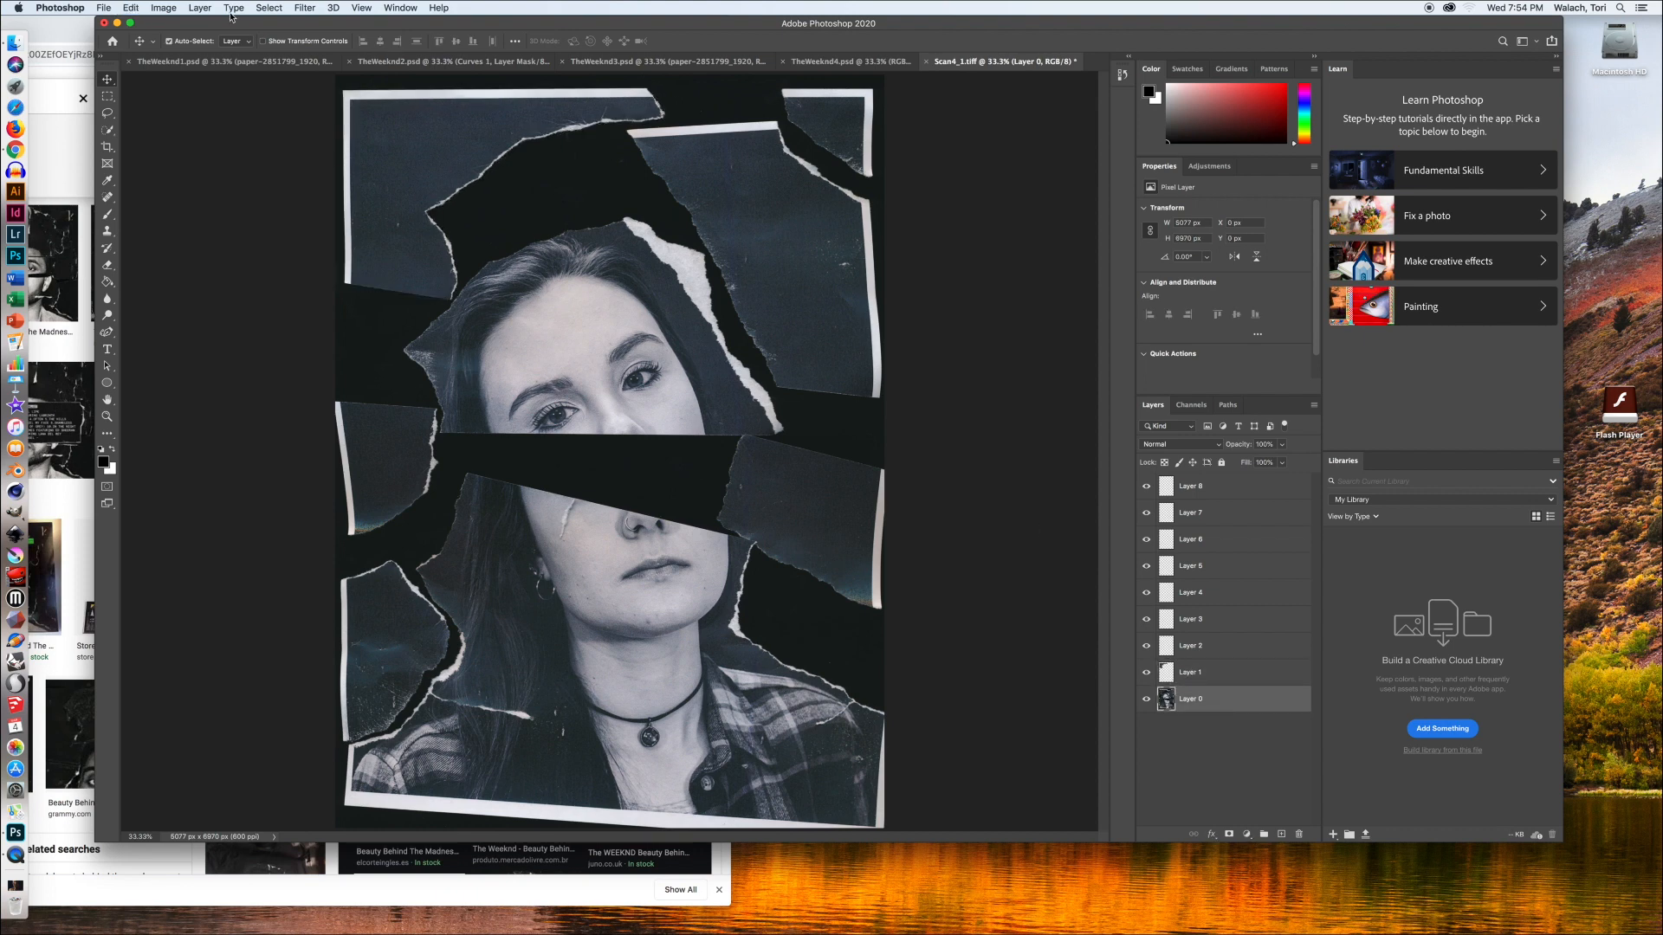
click(109, 132)
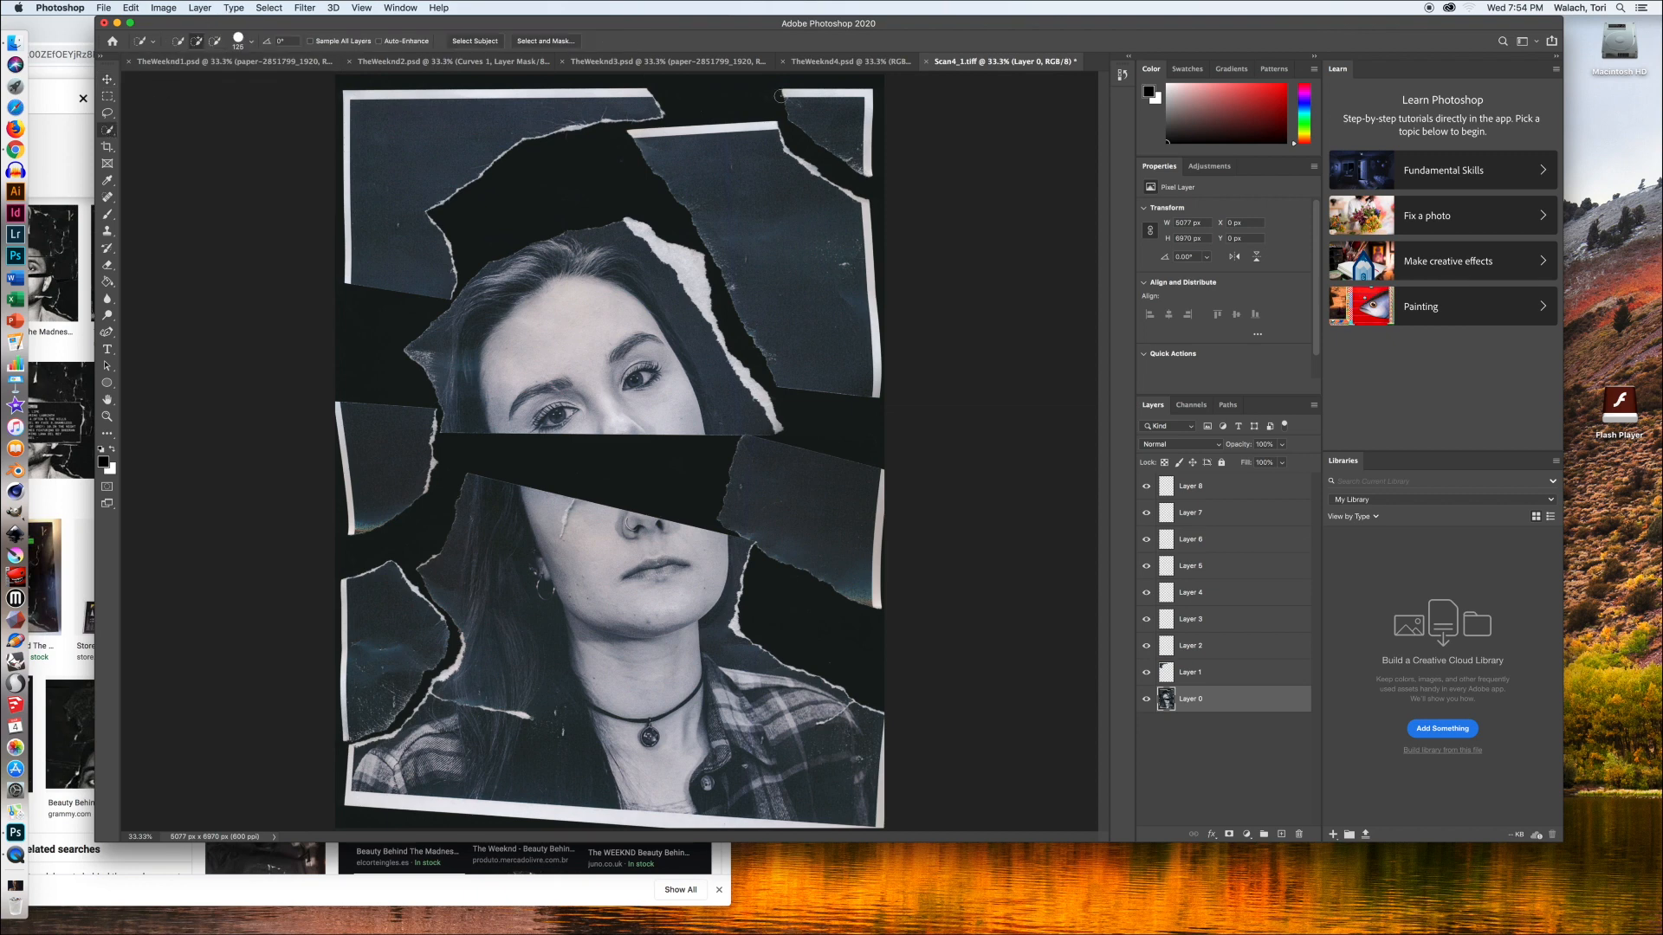
drag(791, 97, 809, 110)
key(v)
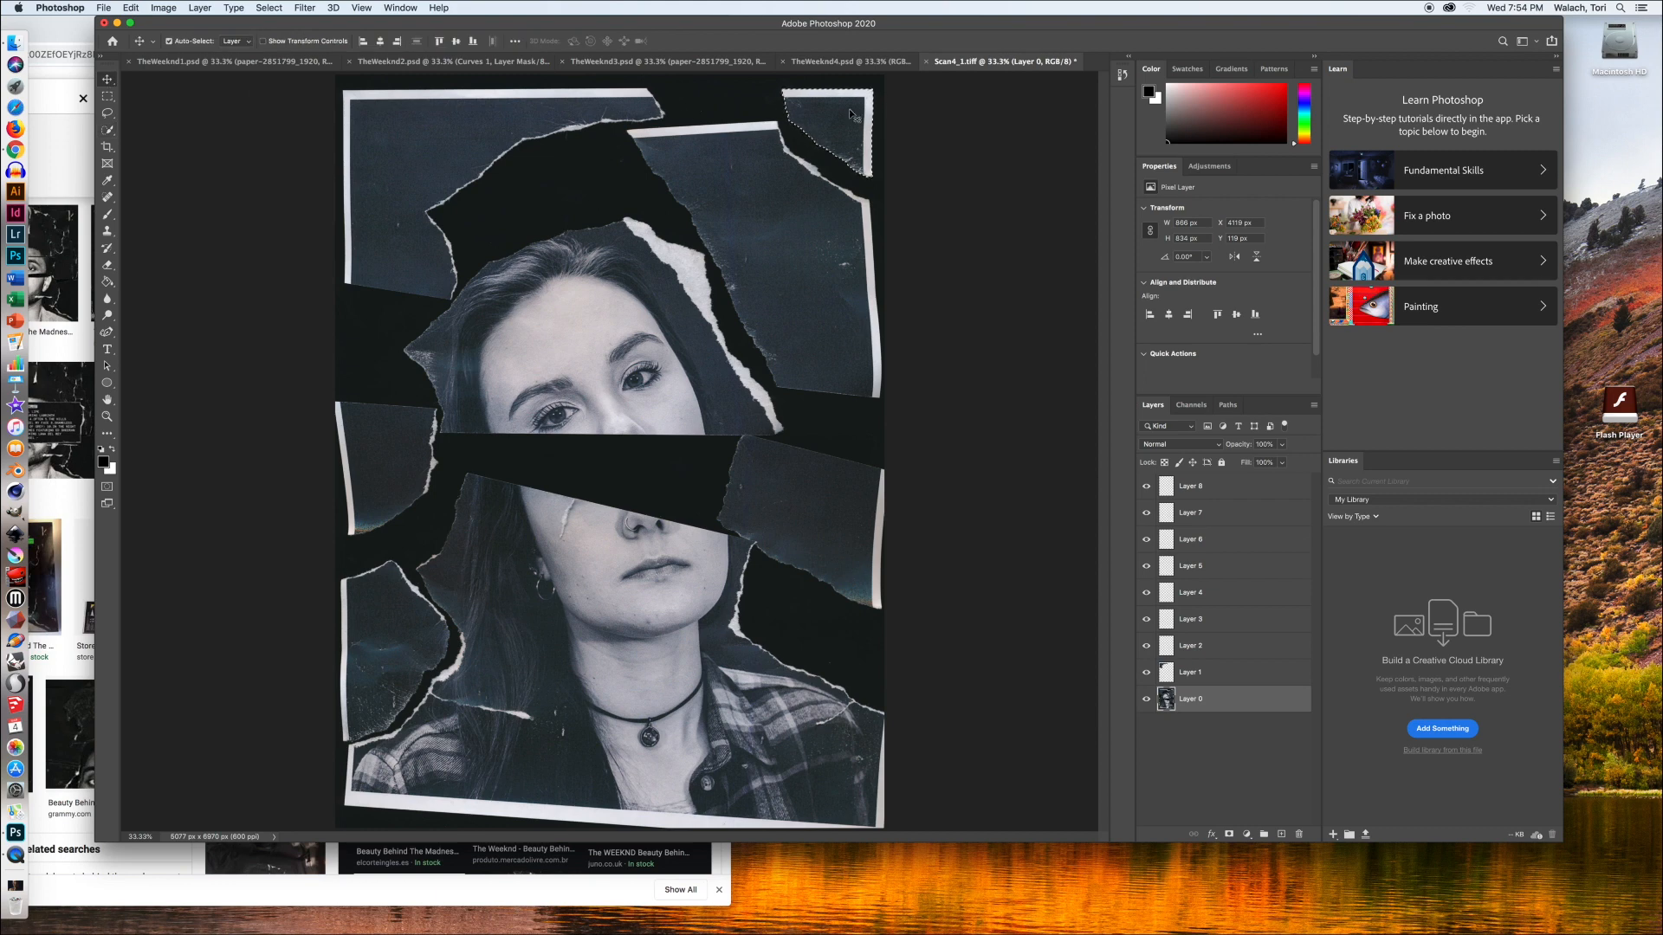
click(1213, 647)
key(super+d)
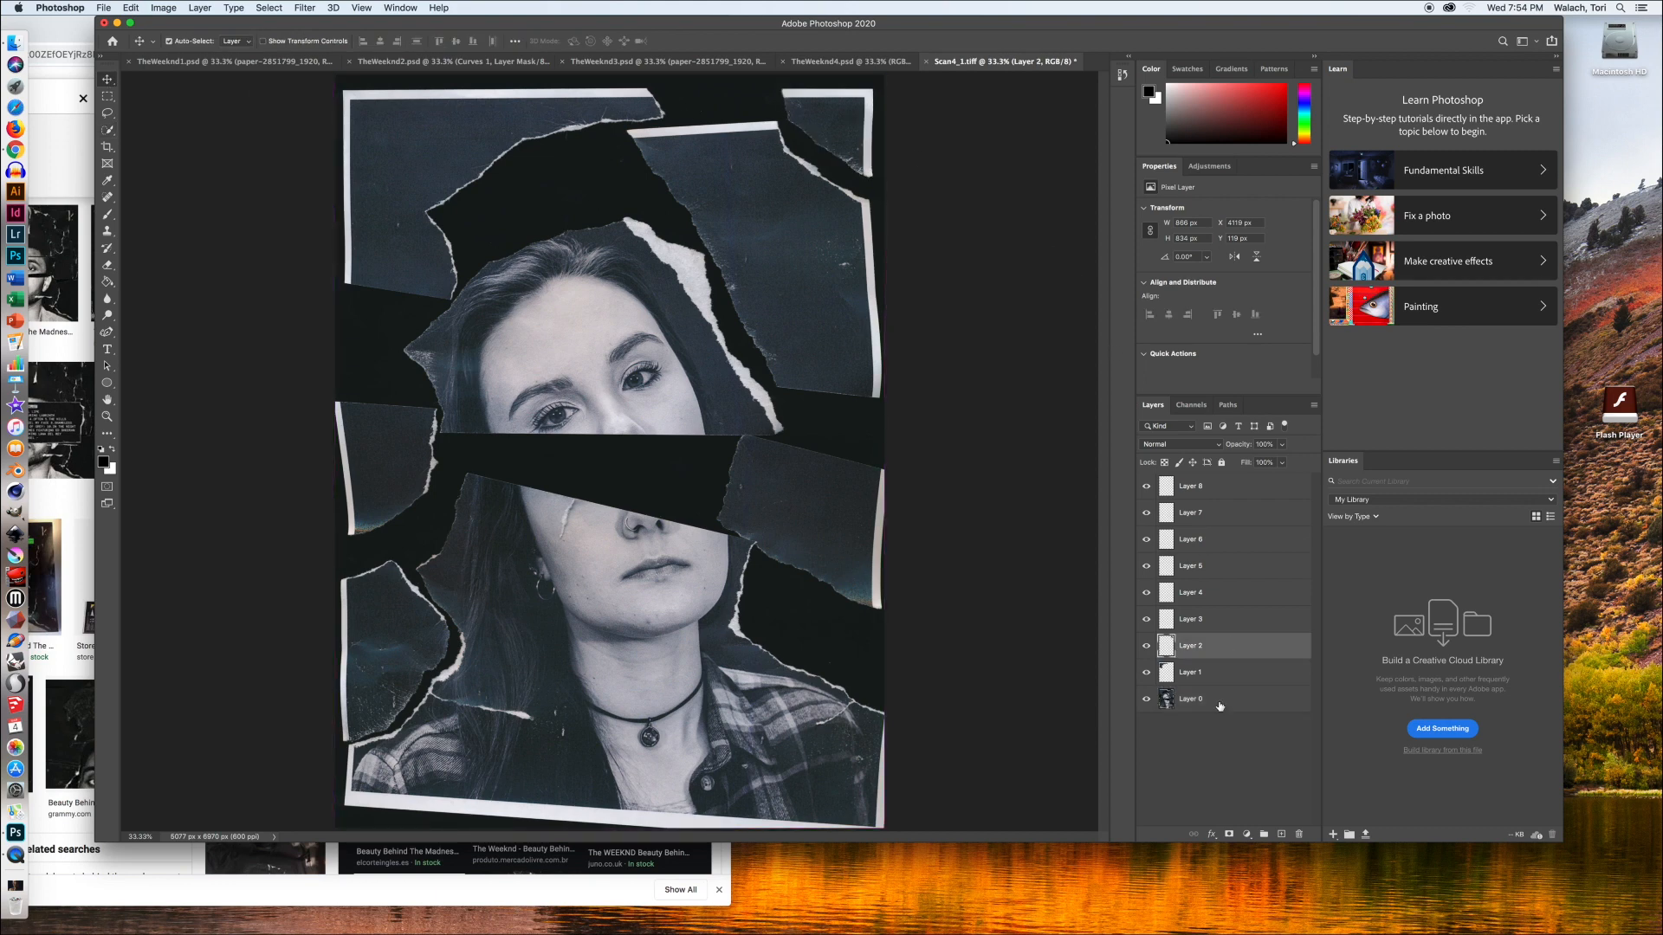
Select the large upper-right torn piece on Layer 0 and copy it onto Layer 3
click(1219, 706)
key(w)
mouse_move(659, 143)
mouse_down()
mouse_move(819, 191)
mouse_move(841, 273)
mouse_up()
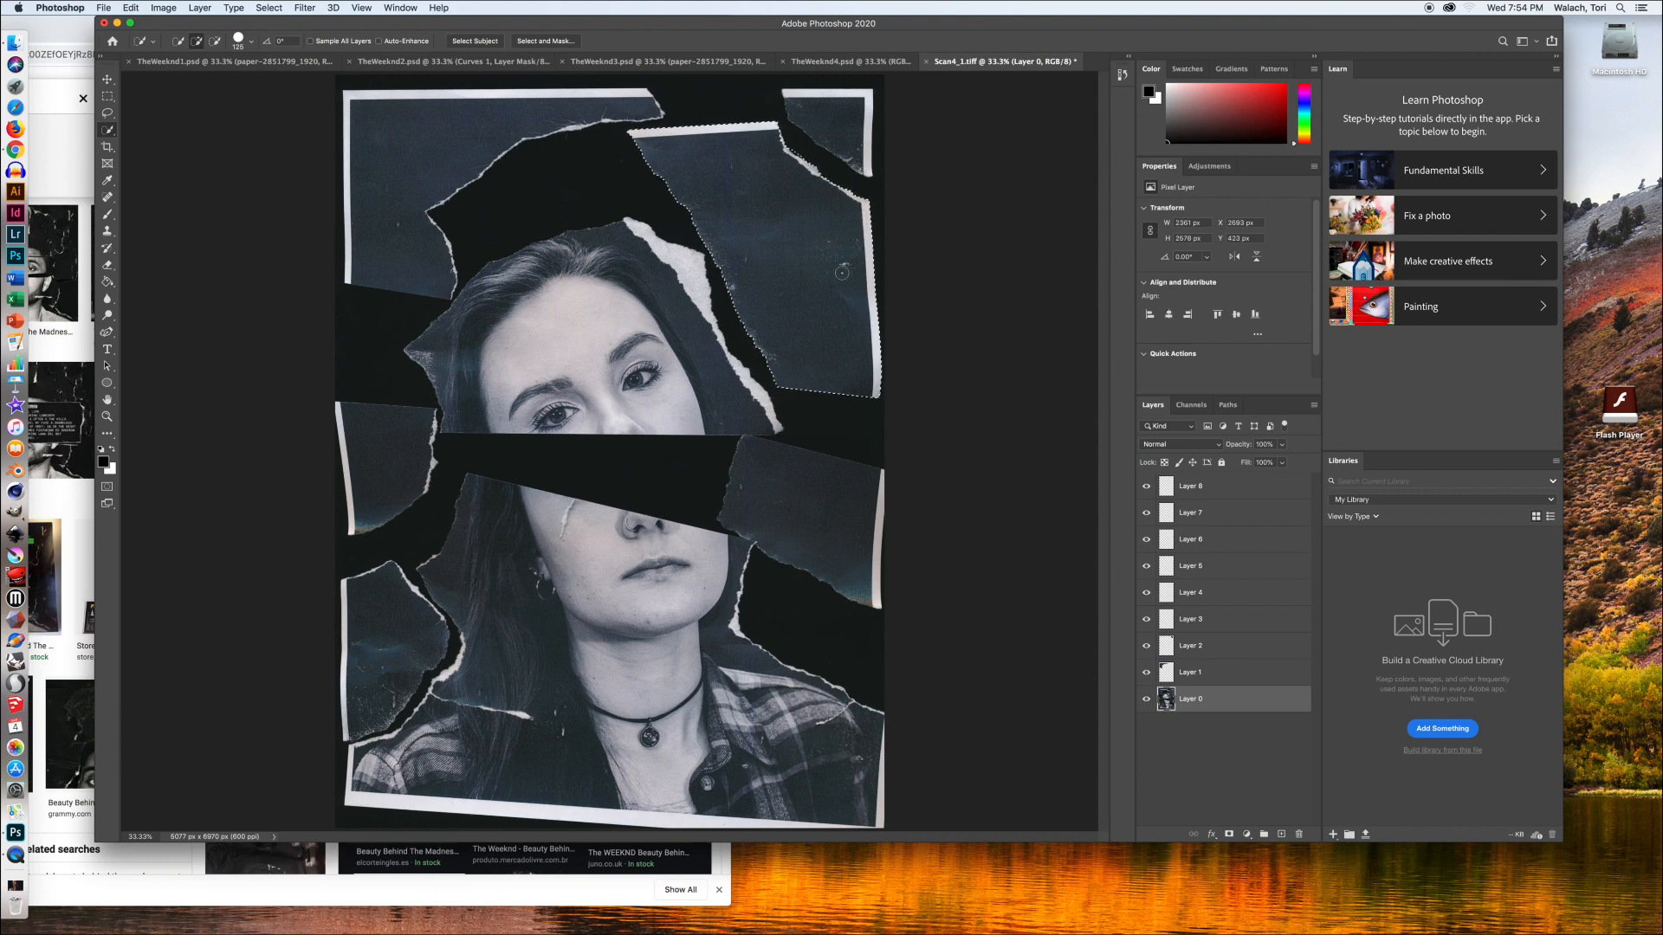
key(v)
Select the torn piece with the upper half of the face and copy it onto Layer 4
key(w)
key(v)
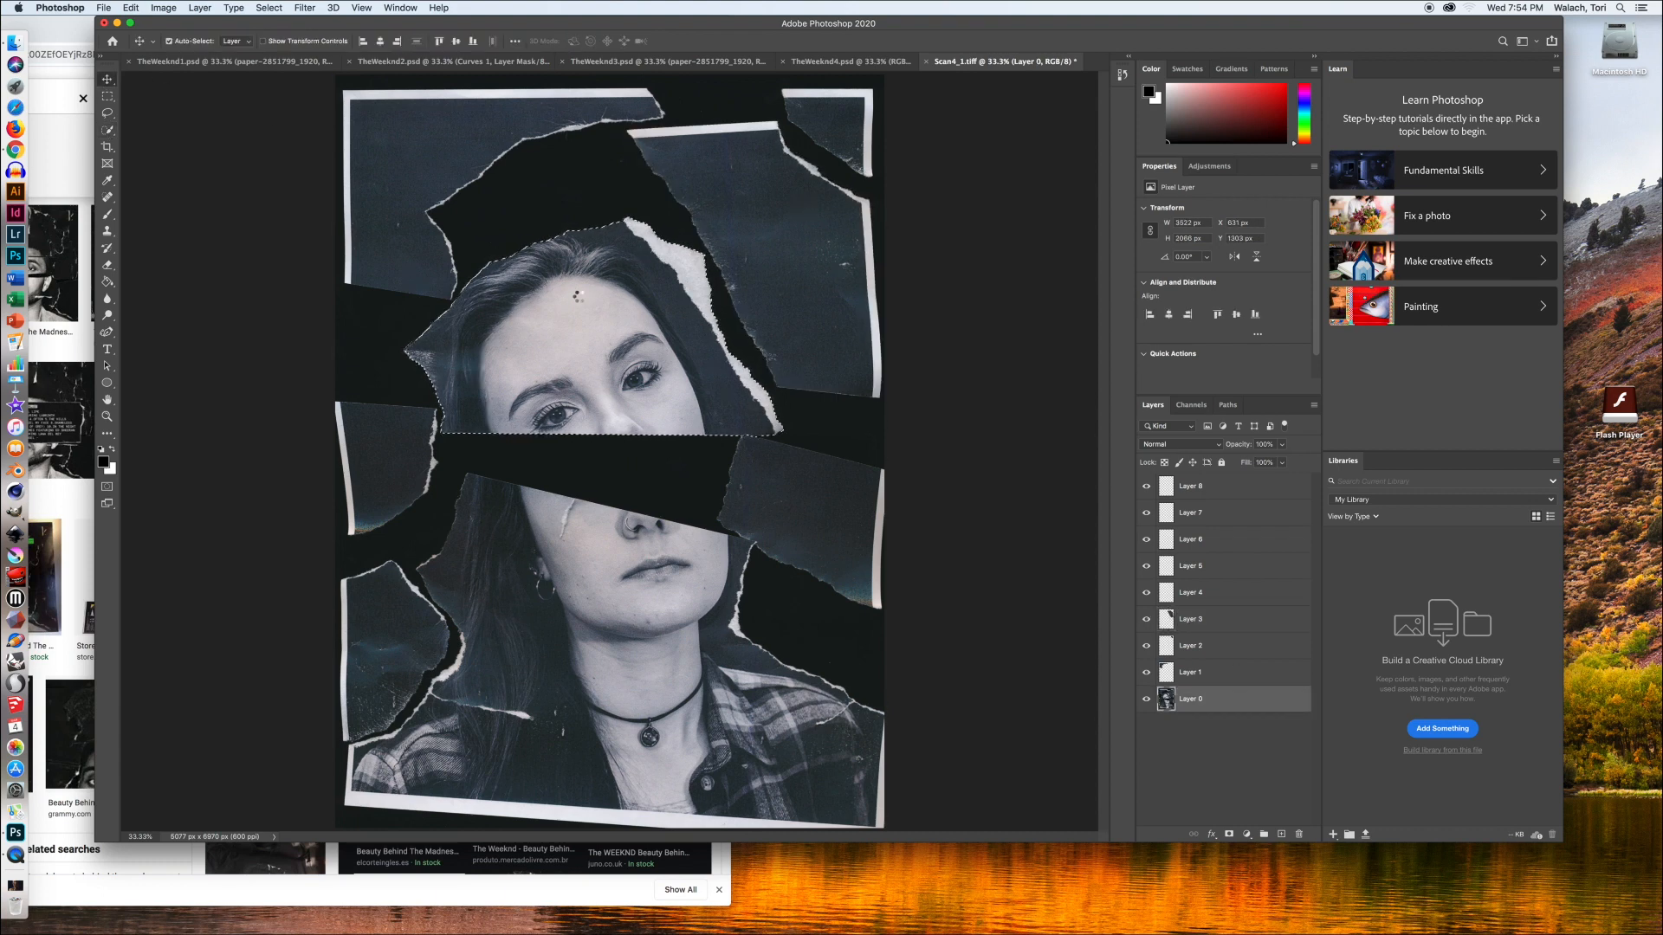
click(1223, 593)
key(super+v)
Select the middle-left torn piece on Layer 0 and copy it onto Layer 5
click(1249, 698)
click(108, 130)
mouse_move(394, 451)
mouse_down()
mouse_move(346, 412)
mouse_move(337, 479)
mouse_up()
key(super+c)
click(1223, 566)
key(super+v)
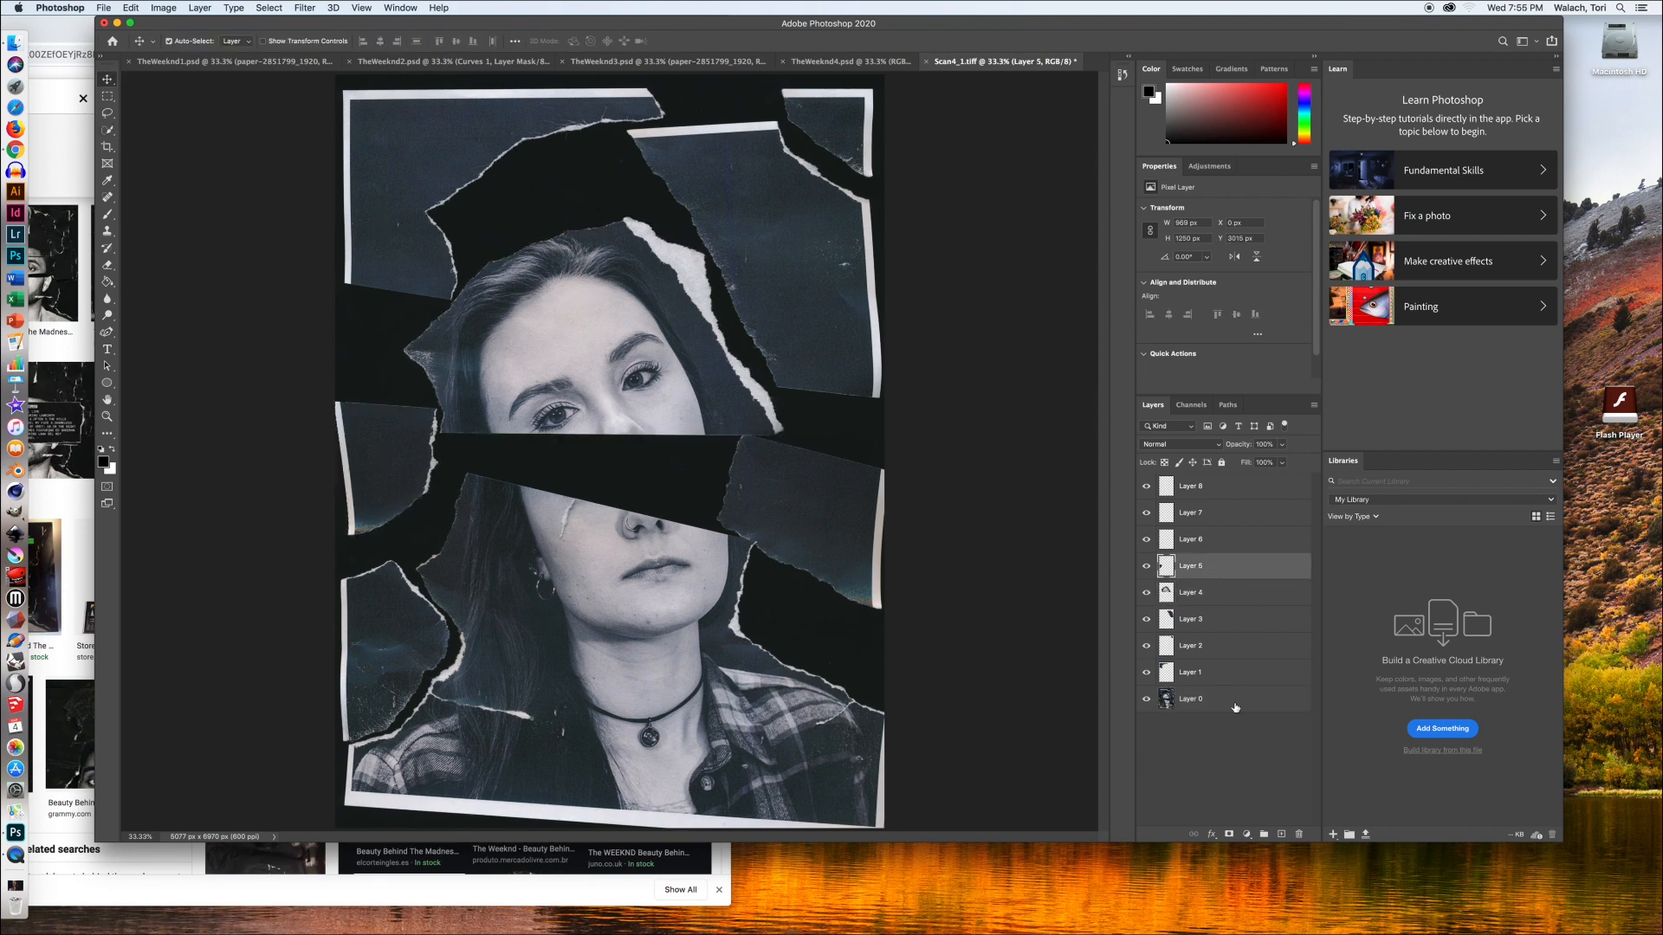
Select the middle-right torn piece on Layer 0 and copy it onto Layer 6
click(1249, 698)
mouse_move(732, 542)
mouse_down()
mouse_move(777, 500)
mouse_move(872, 528)
mouse_move(790, 570)
mouse_move(890, 547)
mouse_move(906, 600)
mouse_up()
key(super+c)
click(1223, 539)
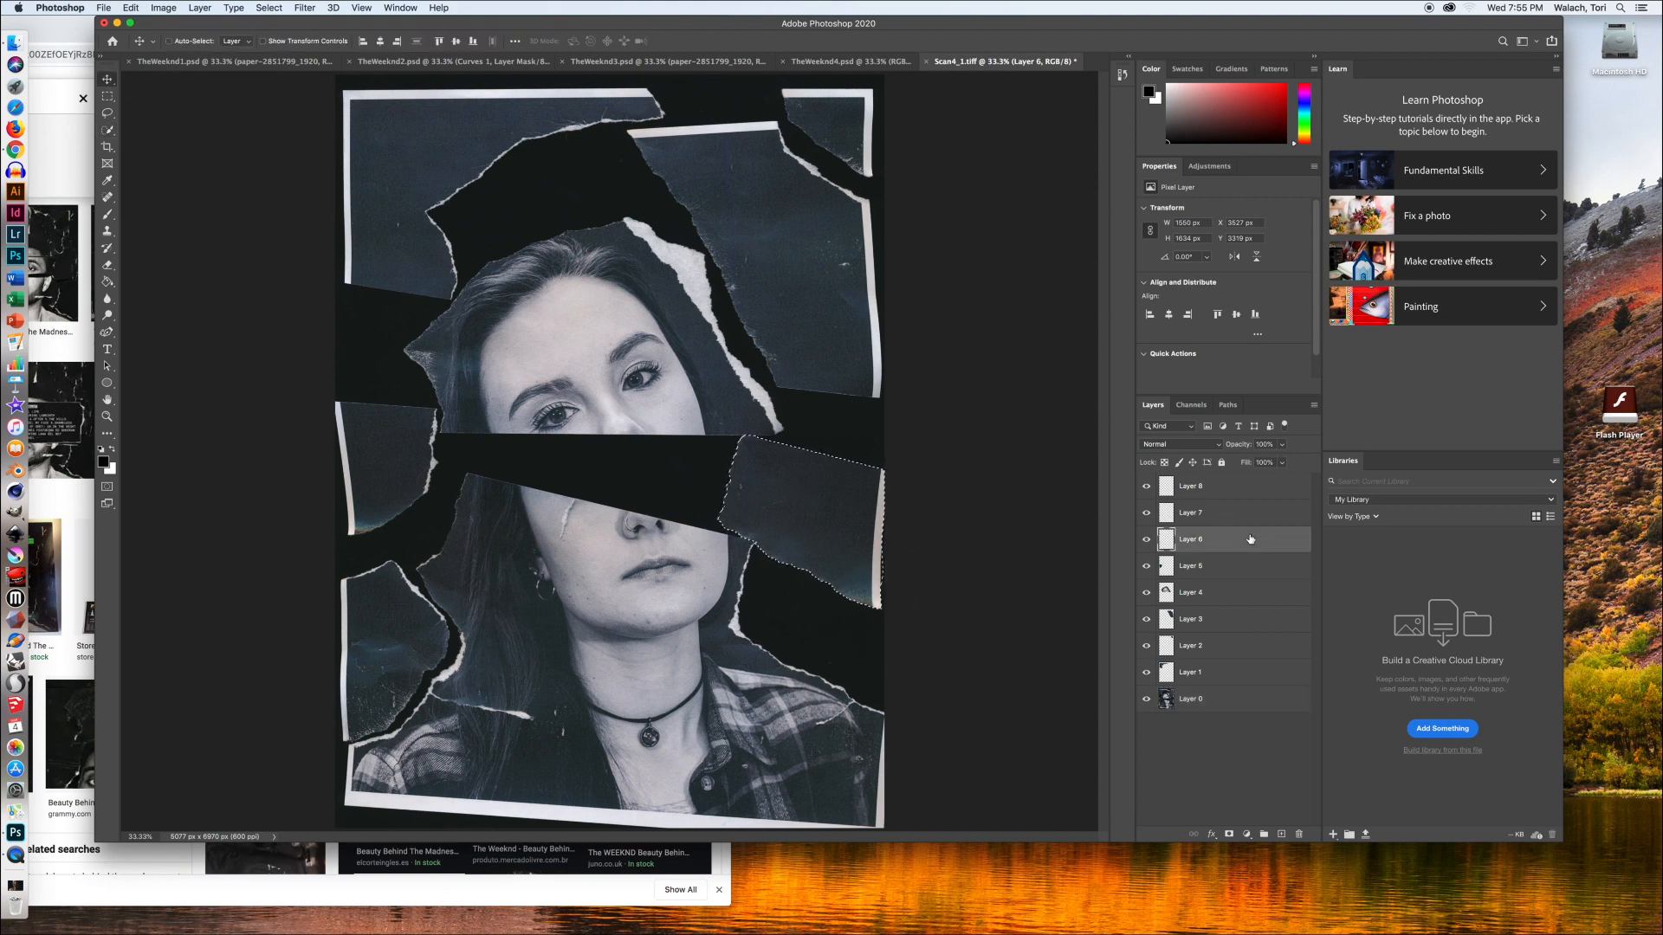
key(super+v)
Select the lower-left torn piece on Layer 0 and copy it onto Layer 7
click(1249, 698)
click(107, 130)
mouse_move(386, 719)
mouse_down()
mouse_move(390, 606)
mouse_move(433, 646)
mouse_move(409, 716)
mouse_move(354, 745)
mouse_up()
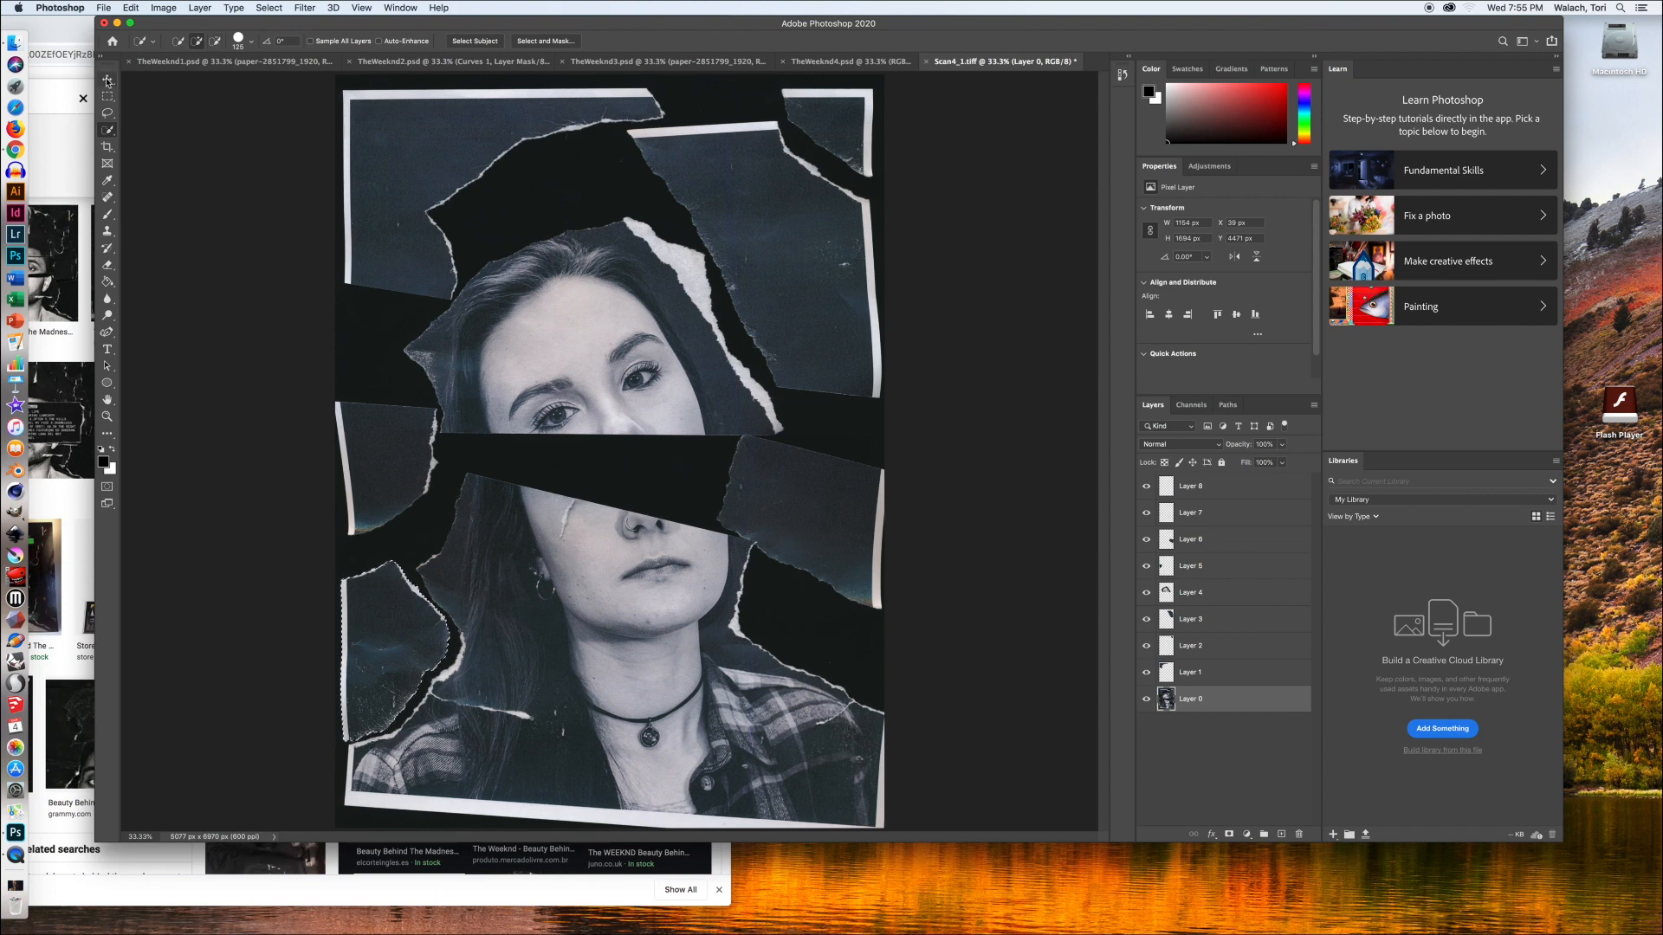
click(108, 79)
key(super+c)
click(1223, 513)
key(super+v)
Select the large lower portrait piece on Layer 0, excluding the dark background beside it, and copy it onto Layer 8
click(1228, 699)
click(107, 130)
mouse_move(490, 513)
mouse_down()
mouse_move(481, 598)
mouse_move(706, 550)
mouse_move(736, 724)
mouse_move(433, 762)
mouse_move(760, 794)
mouse_up()
drag(332, 715, 332, 812)
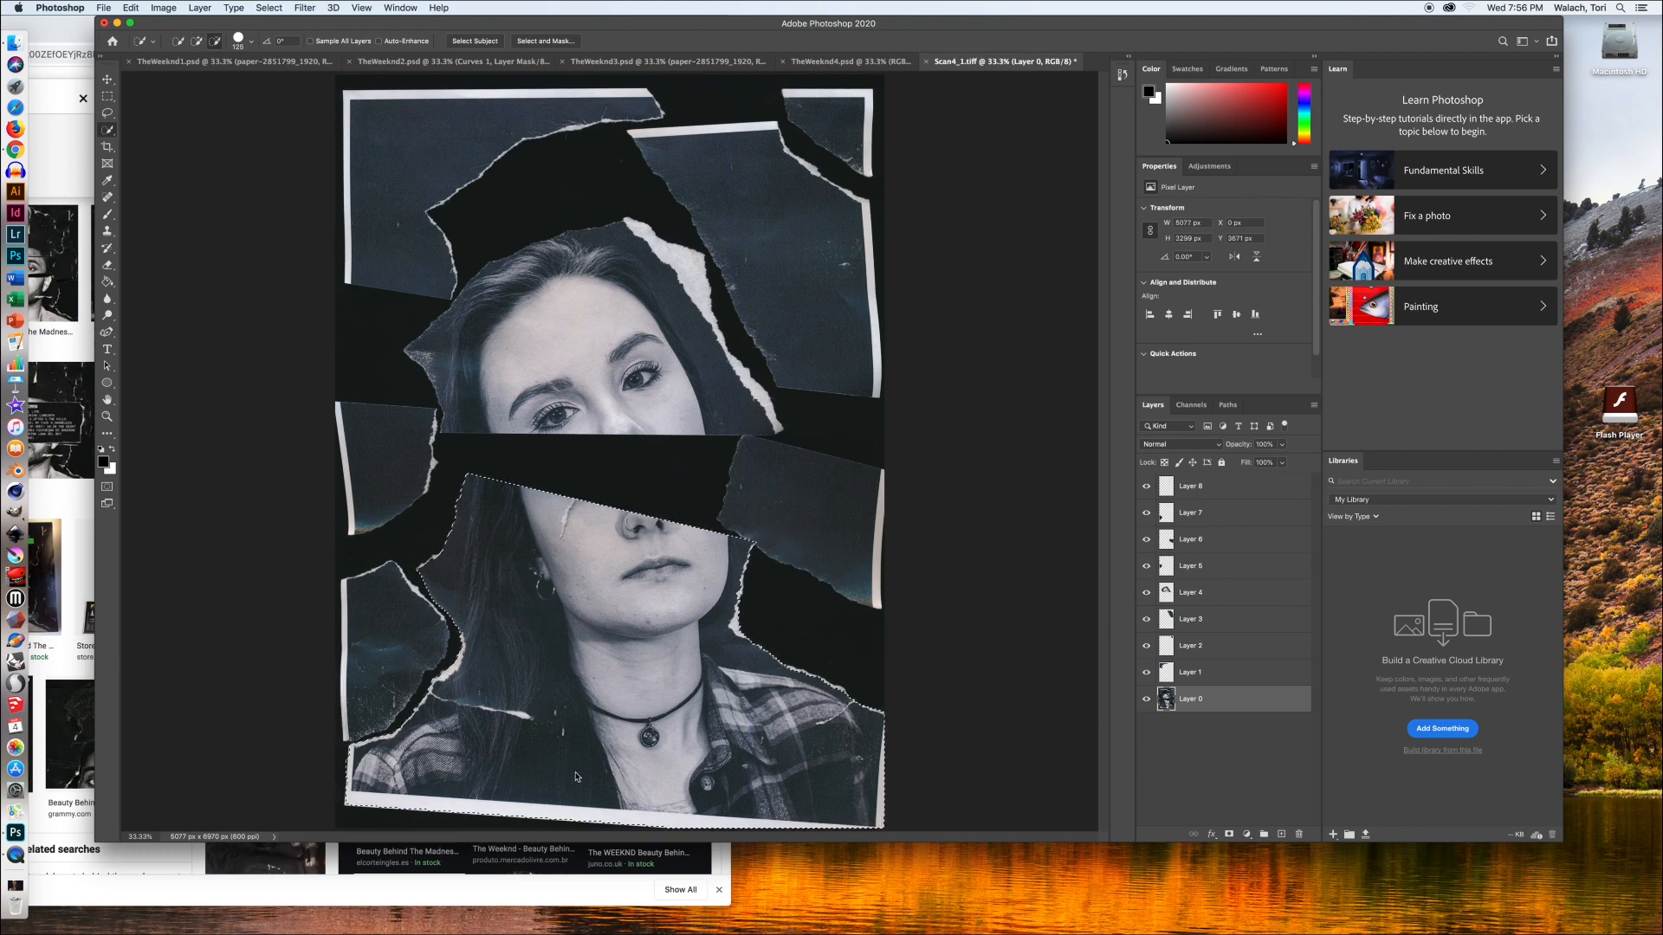
key(v)
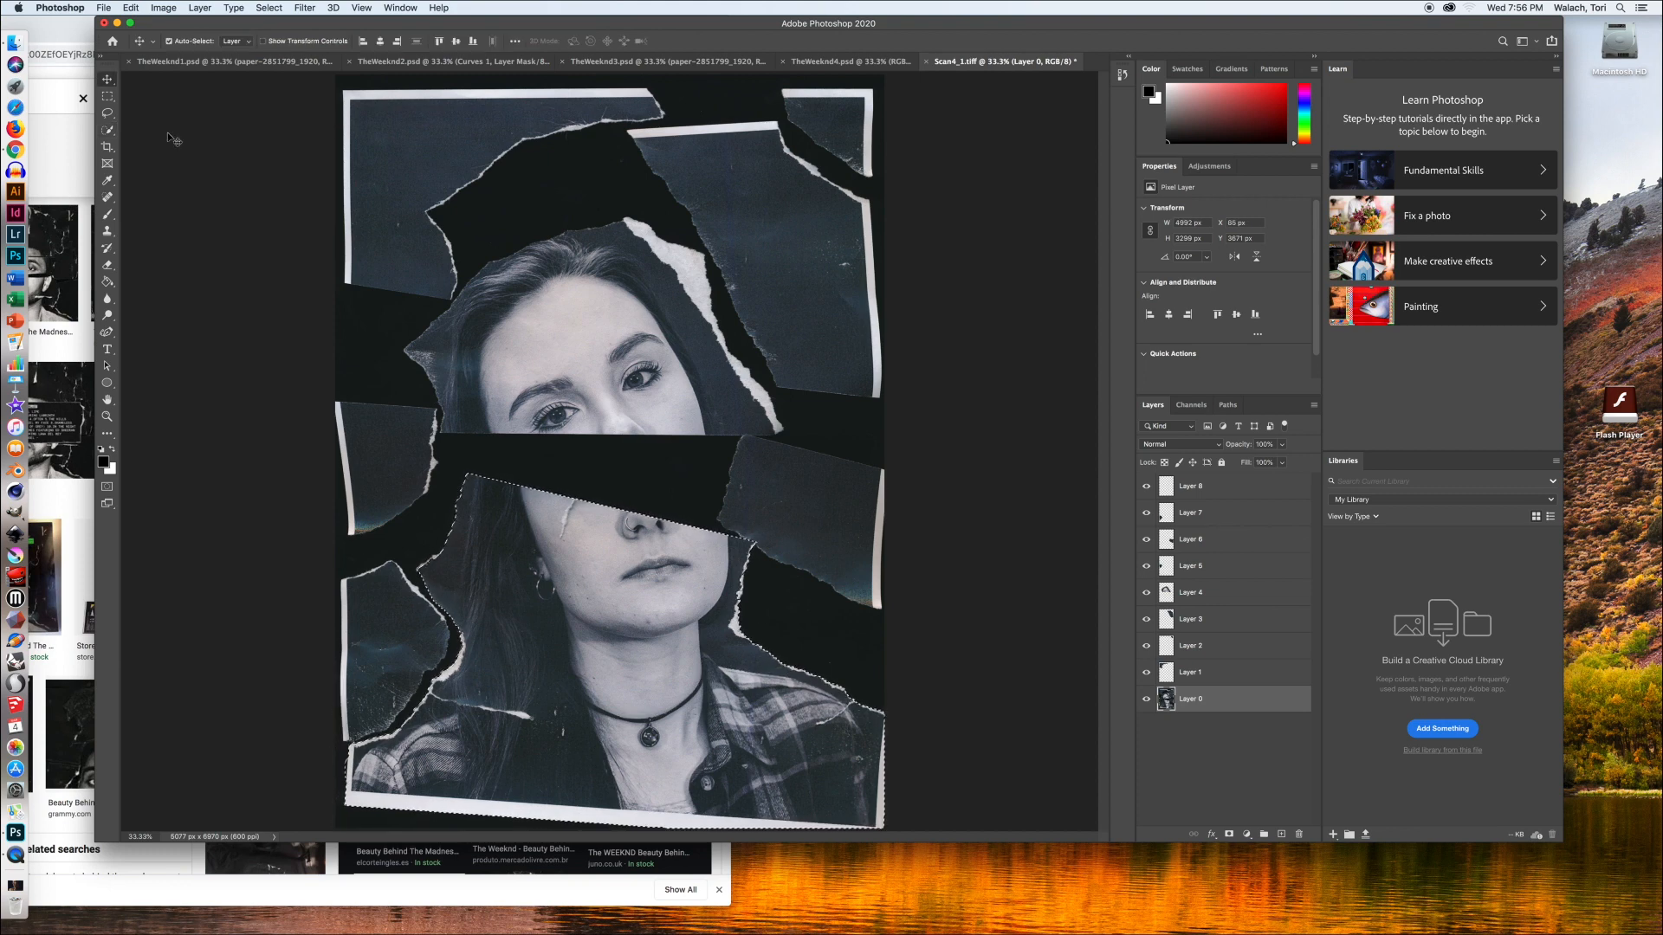
click(1240, 491)
key(super+v)
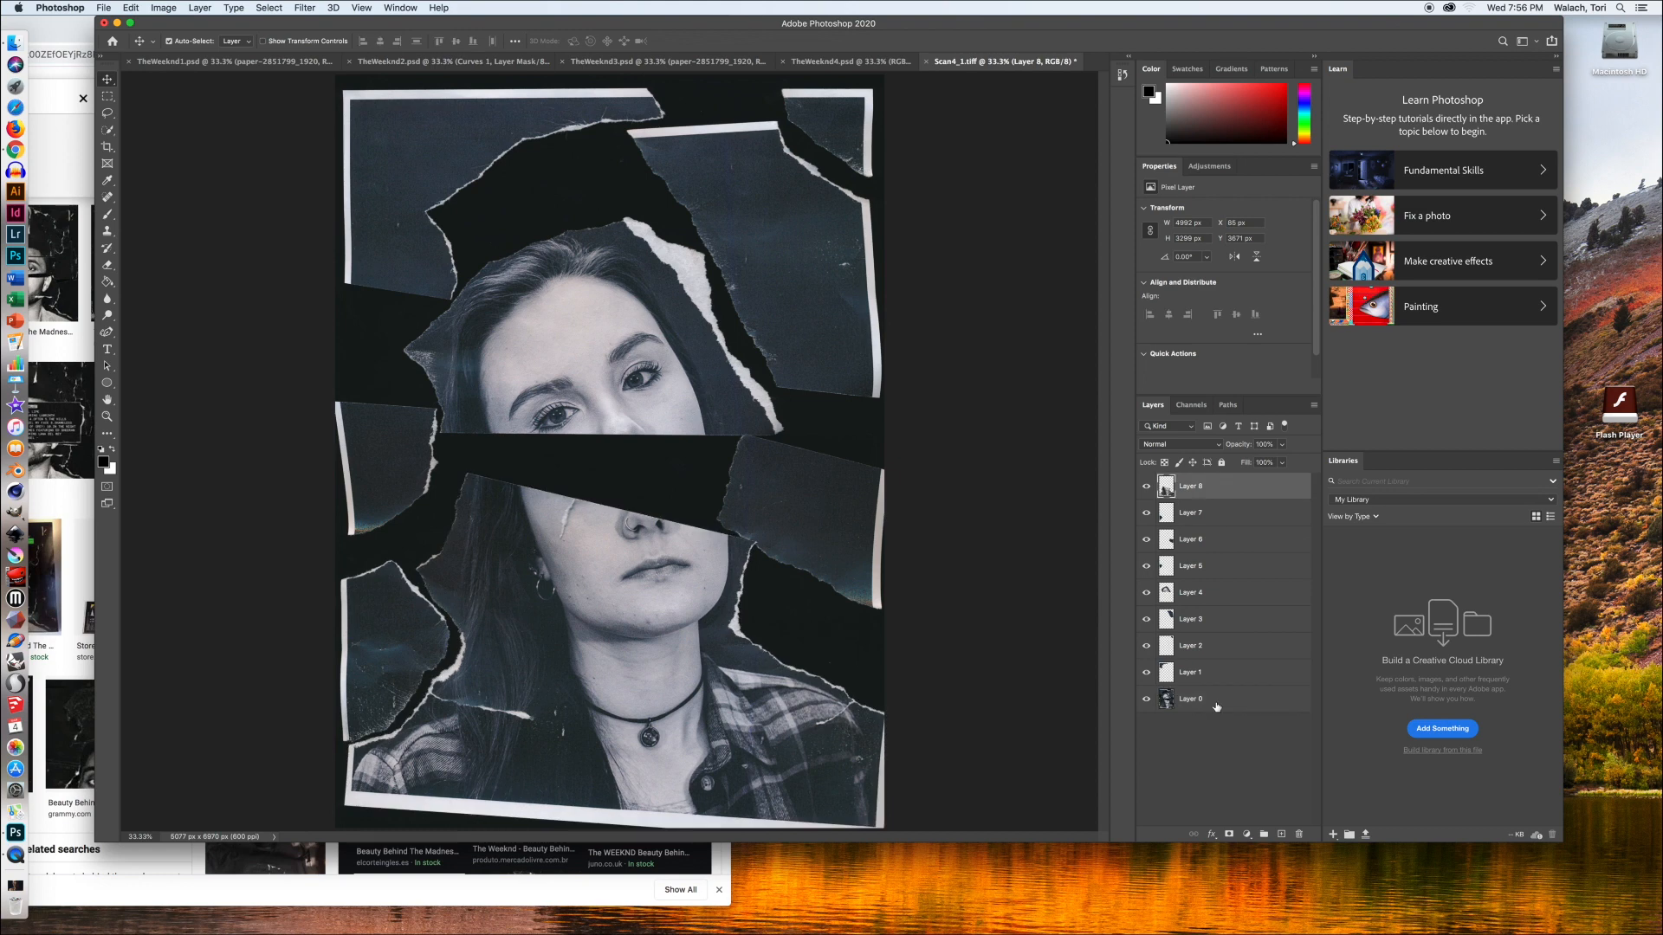
Hide the original scan on Layer 0 and delete that layer
click(1214, 704)
click(1147, 701)
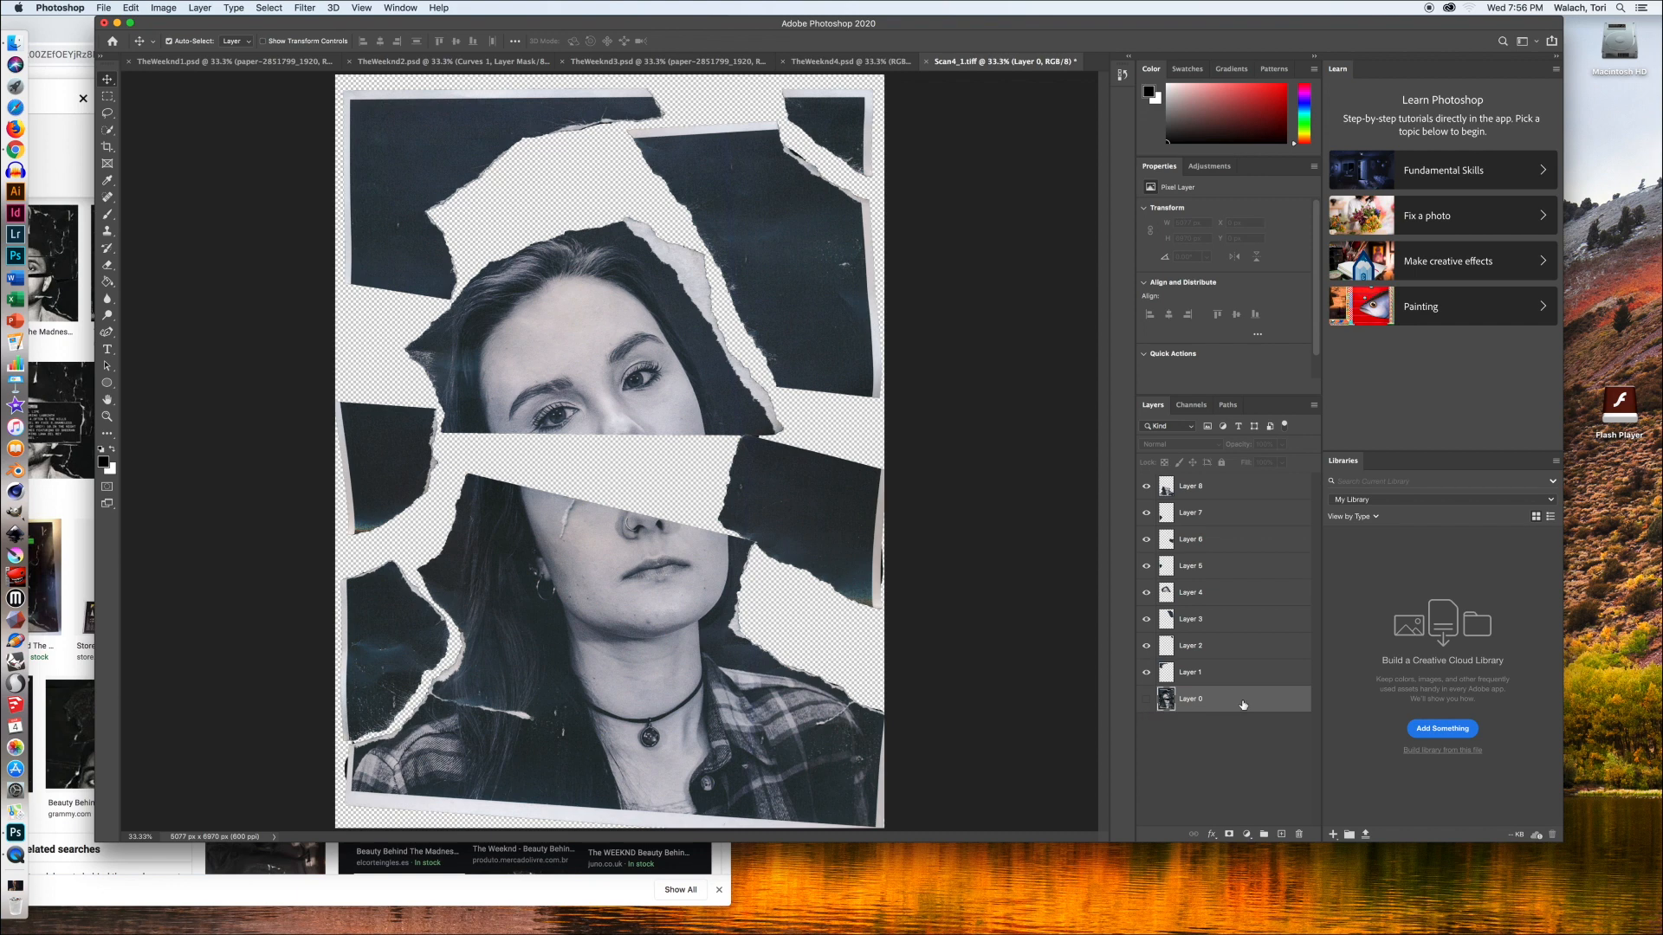
key(BackSpace)
Add a black (000000) solid color fill layer and place it beneath all the torn pieces
click(1247, 834)
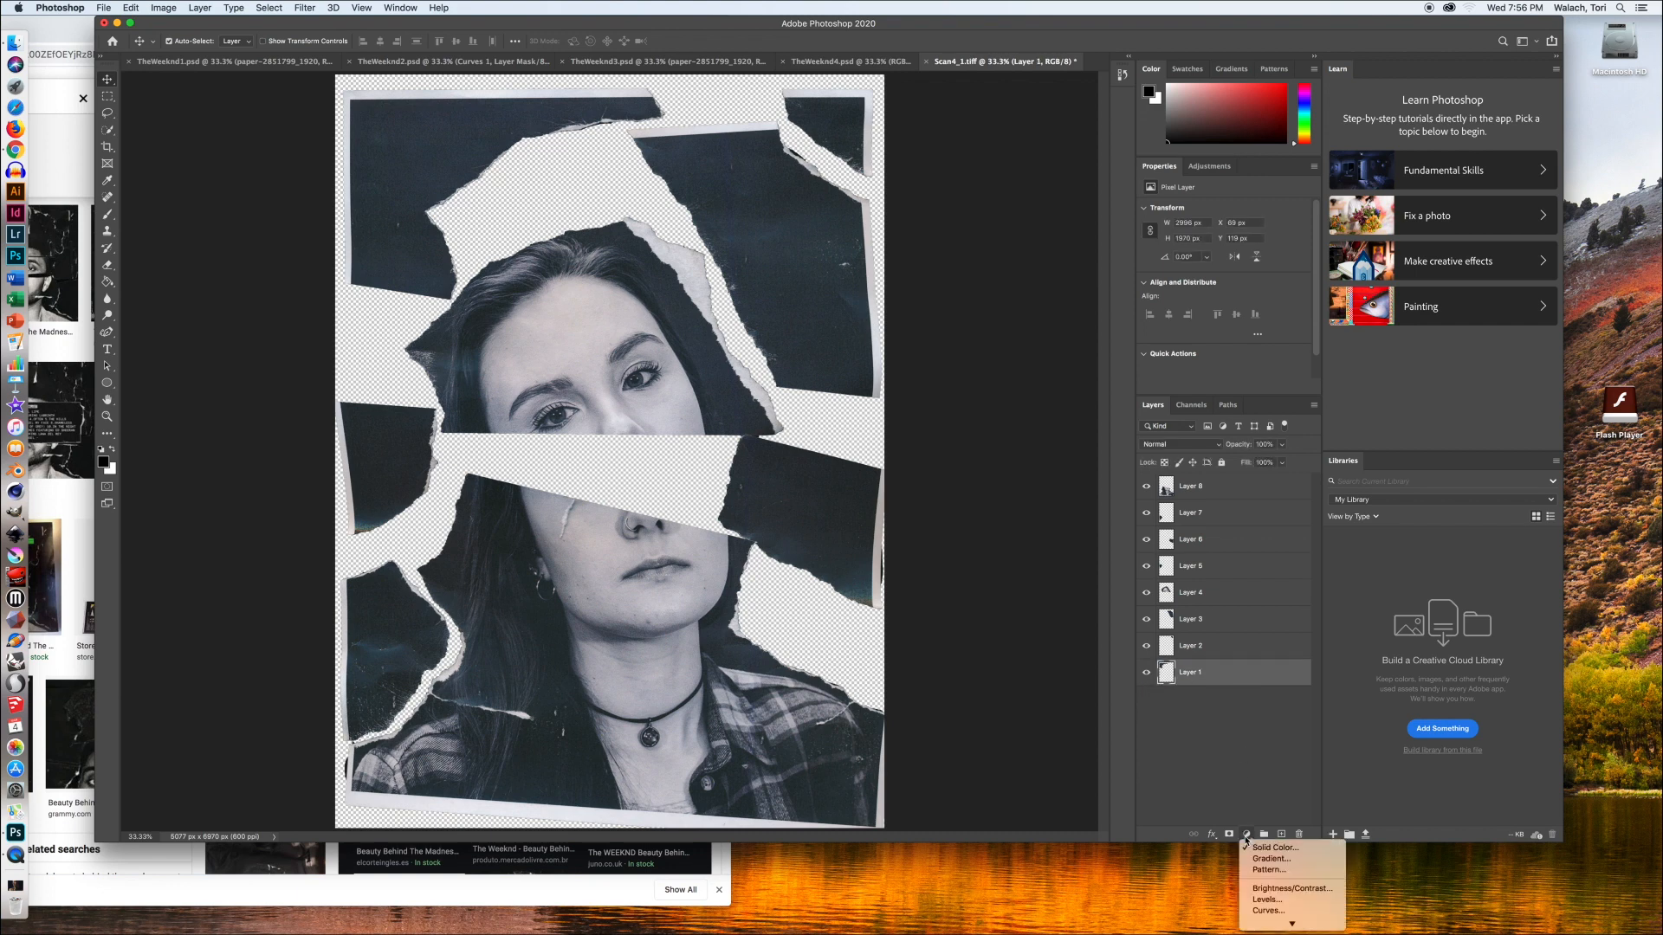
click(1308, 851)
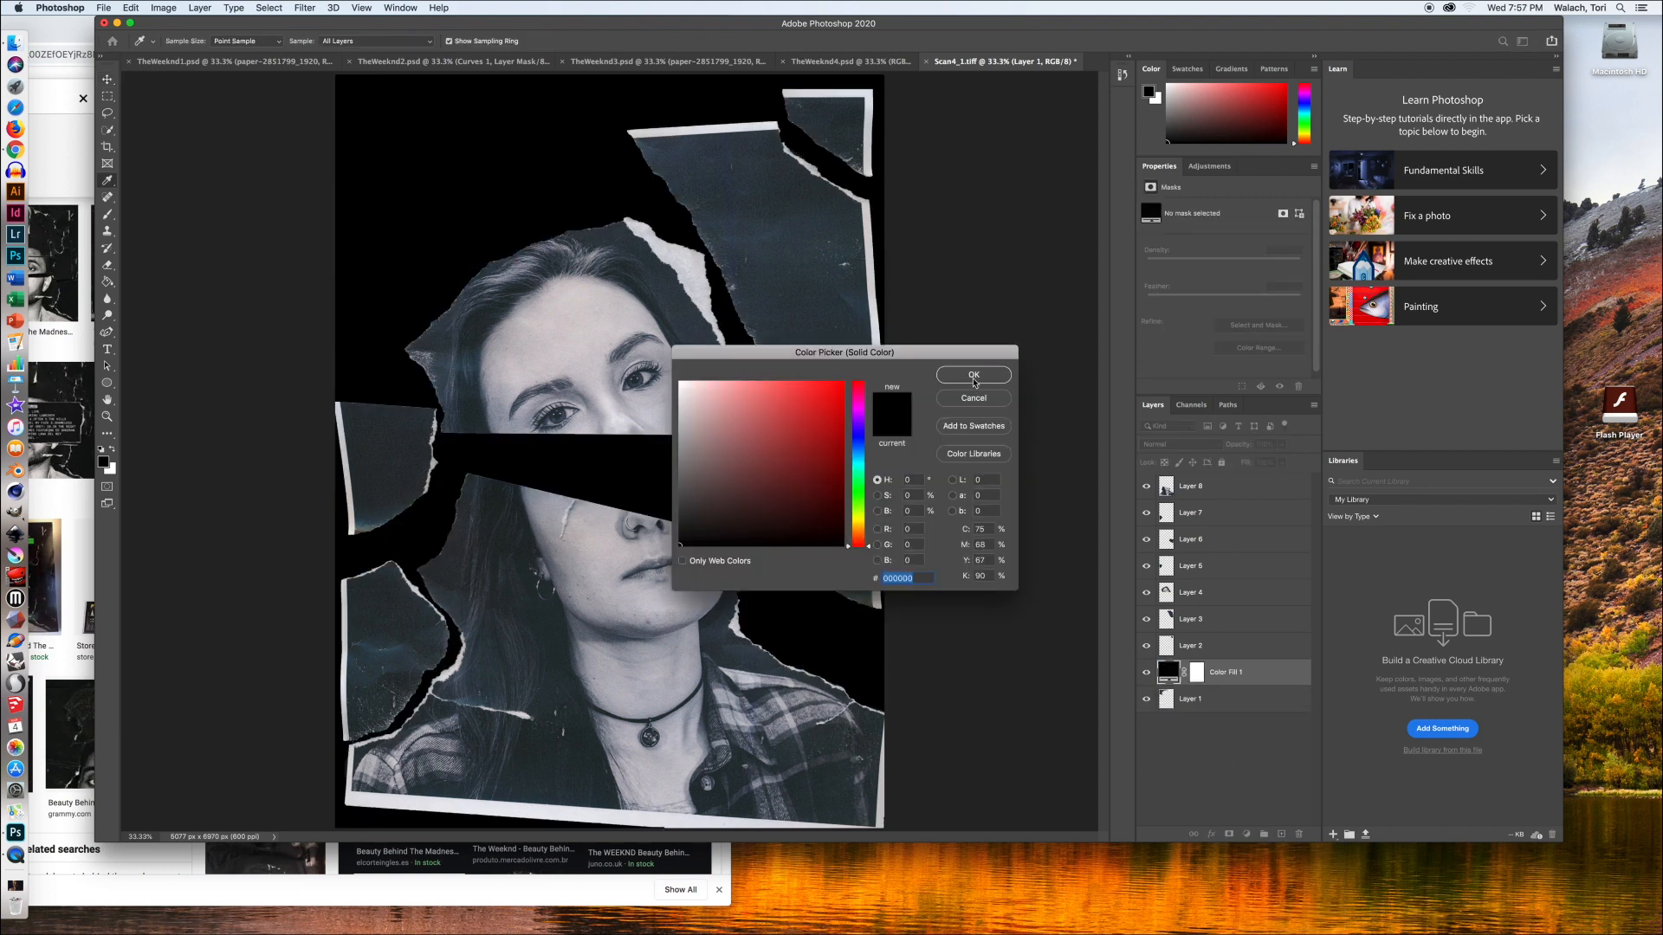
click(973, 375)
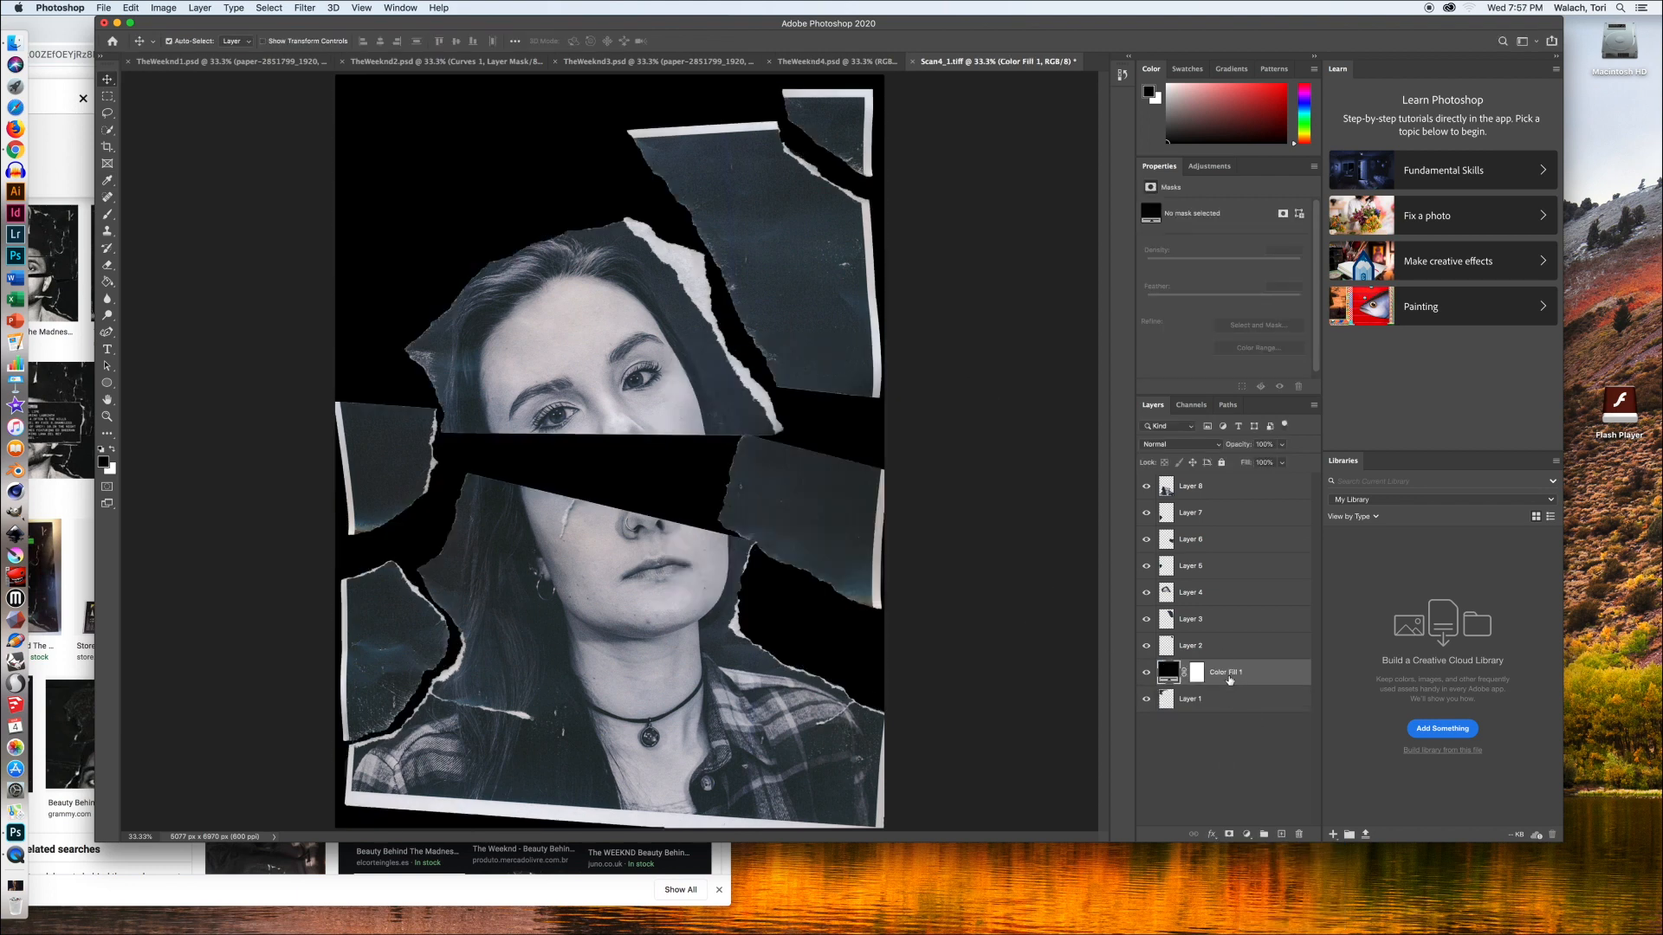
drag(1229, 680, 1231, 721)
click(1222, 750)
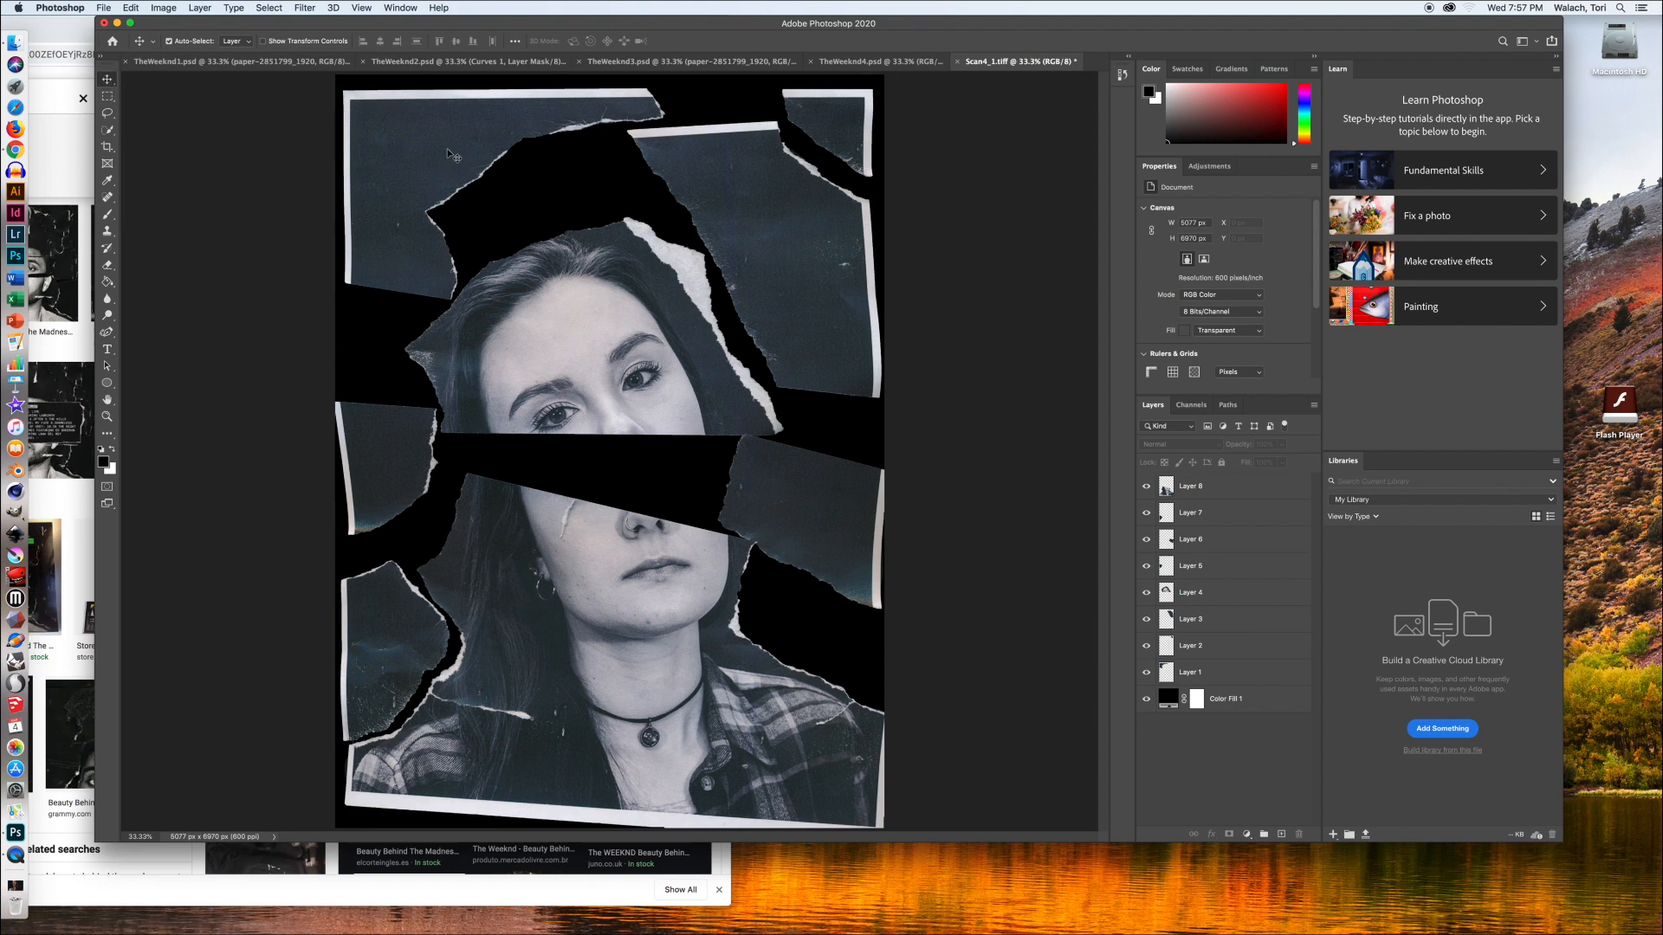
Move the upper-left piece down slightly, then rotate the large upper-right piece about 3° clockwise and fit it against that piece's torn edge
drag(424, 153, 425, 182)
click(700, 150)
drag(700, 150, 702, 136)
key(super+t)
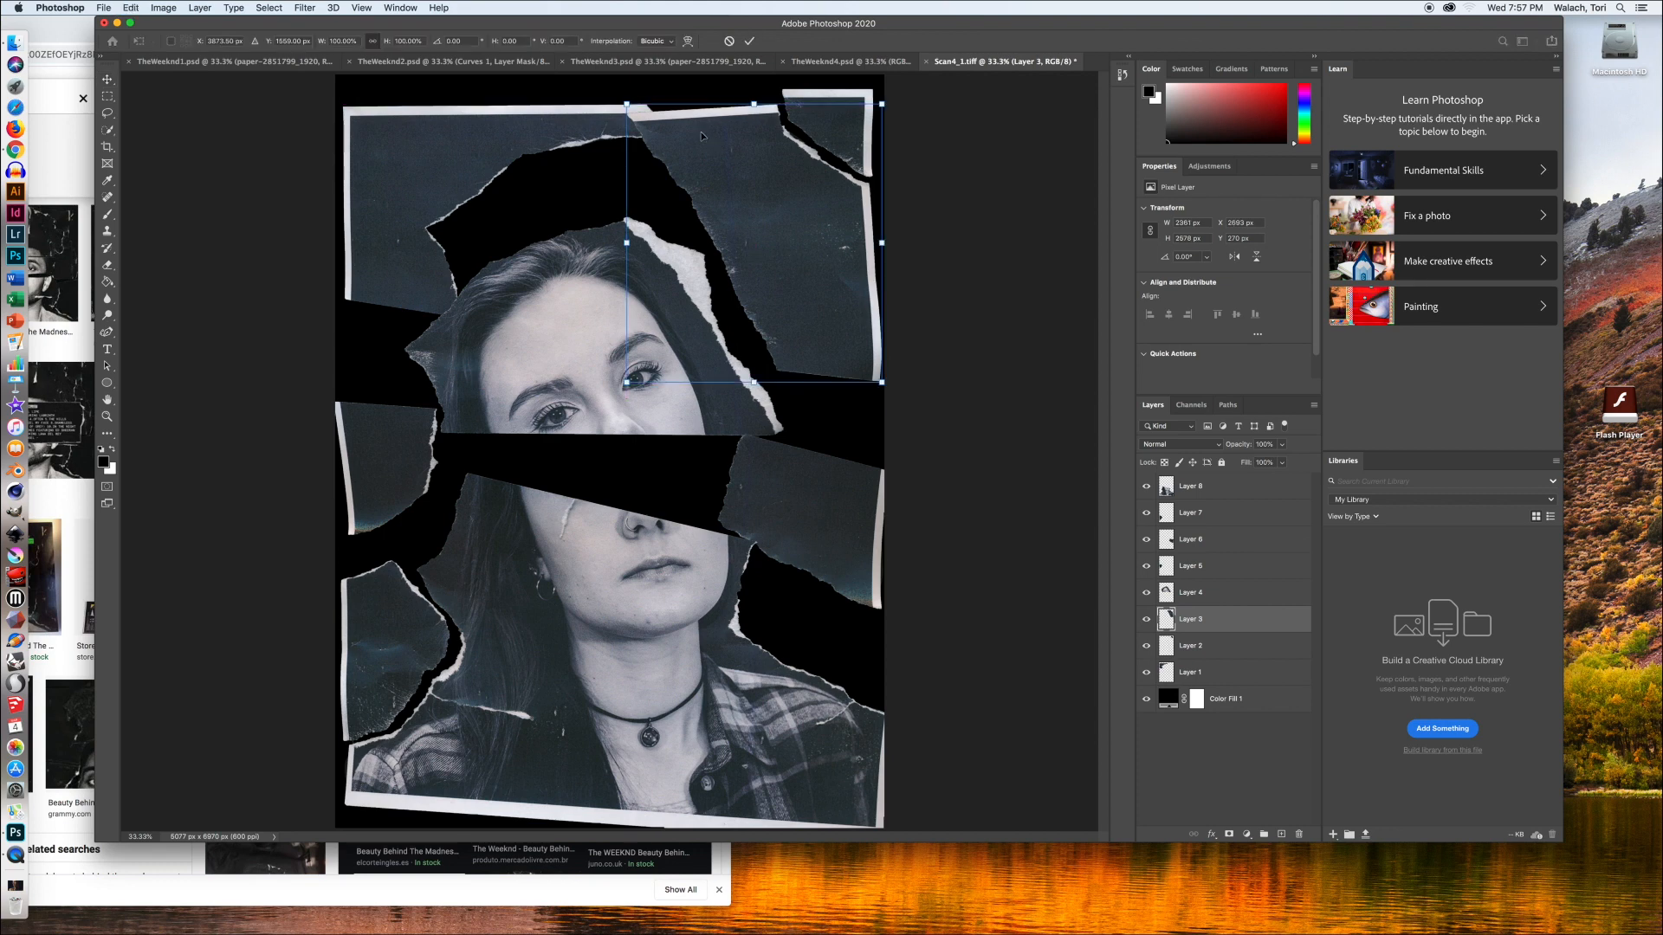
drag(623, 397, 607, 399)
drag(741, 217, 756, 220)
key(Up)
key(Up)
key(Up)
key(Up)
key(Up)
key(Up)
key(Up)
key(Up)
key(Up)
key(Up)
key(Up)
key(Up)
key(Up)
key(Up)
key(Up)
key(Up)
key(Up)
key(Up)
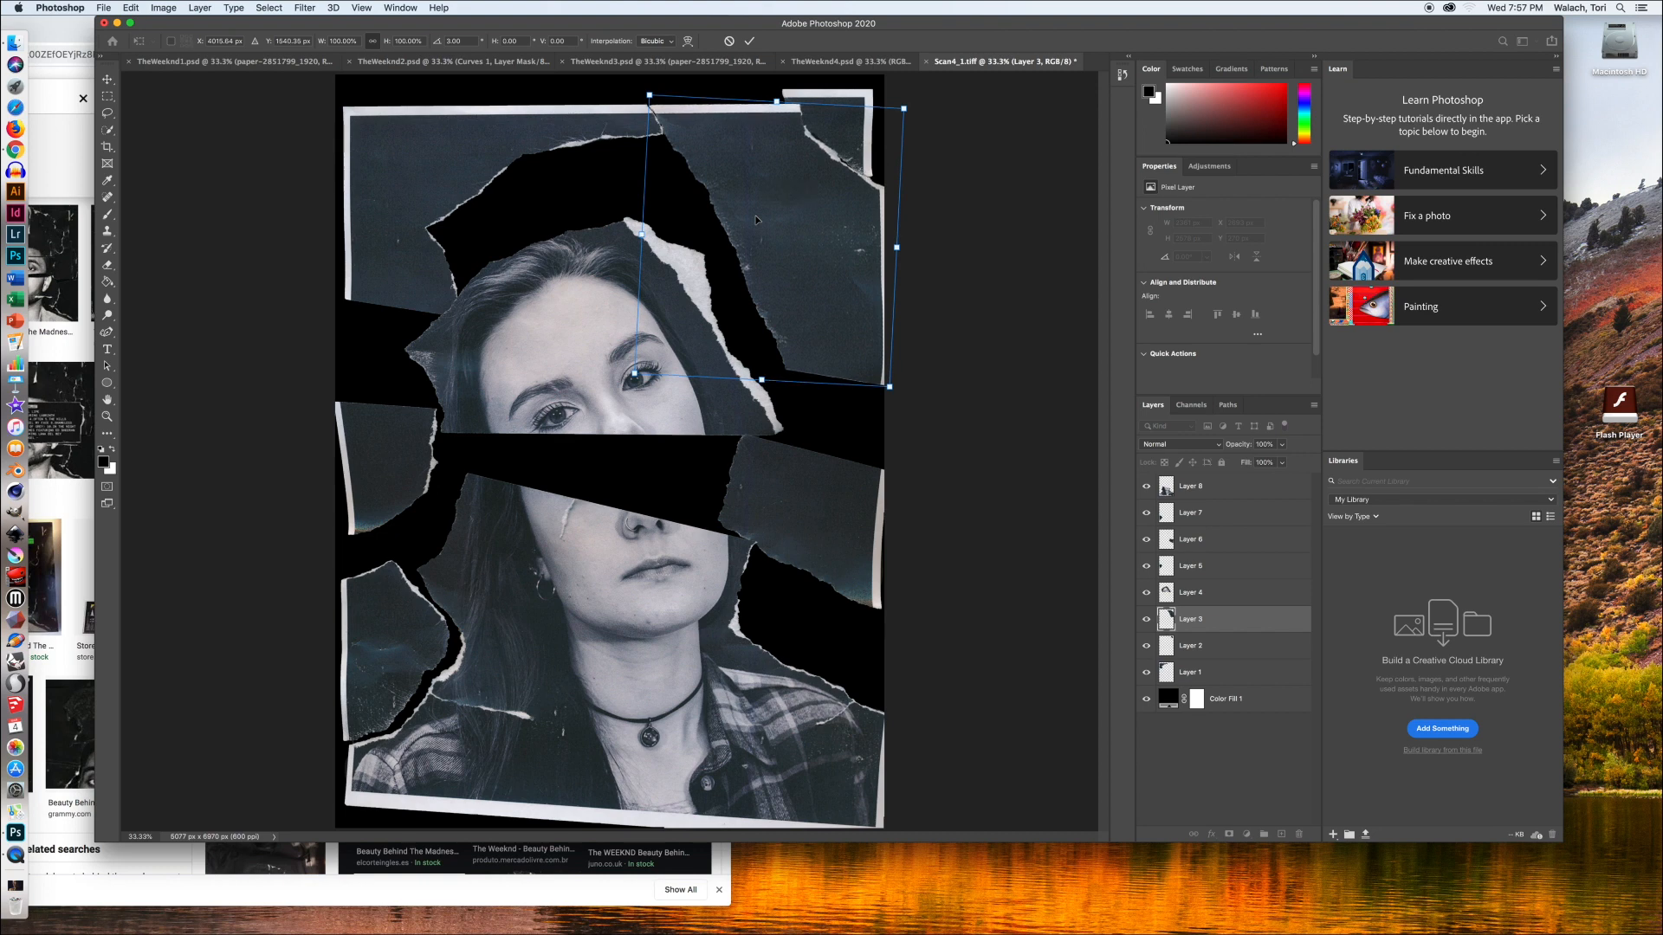
key(Return)
Nudge the upper-left piece and the large upper-right piece to the left within the canvas
click(438, 152)
key(shift+Left)
key(shift+Left)
key(shift+Left)
key(shift+Left)
key(shift+Left)
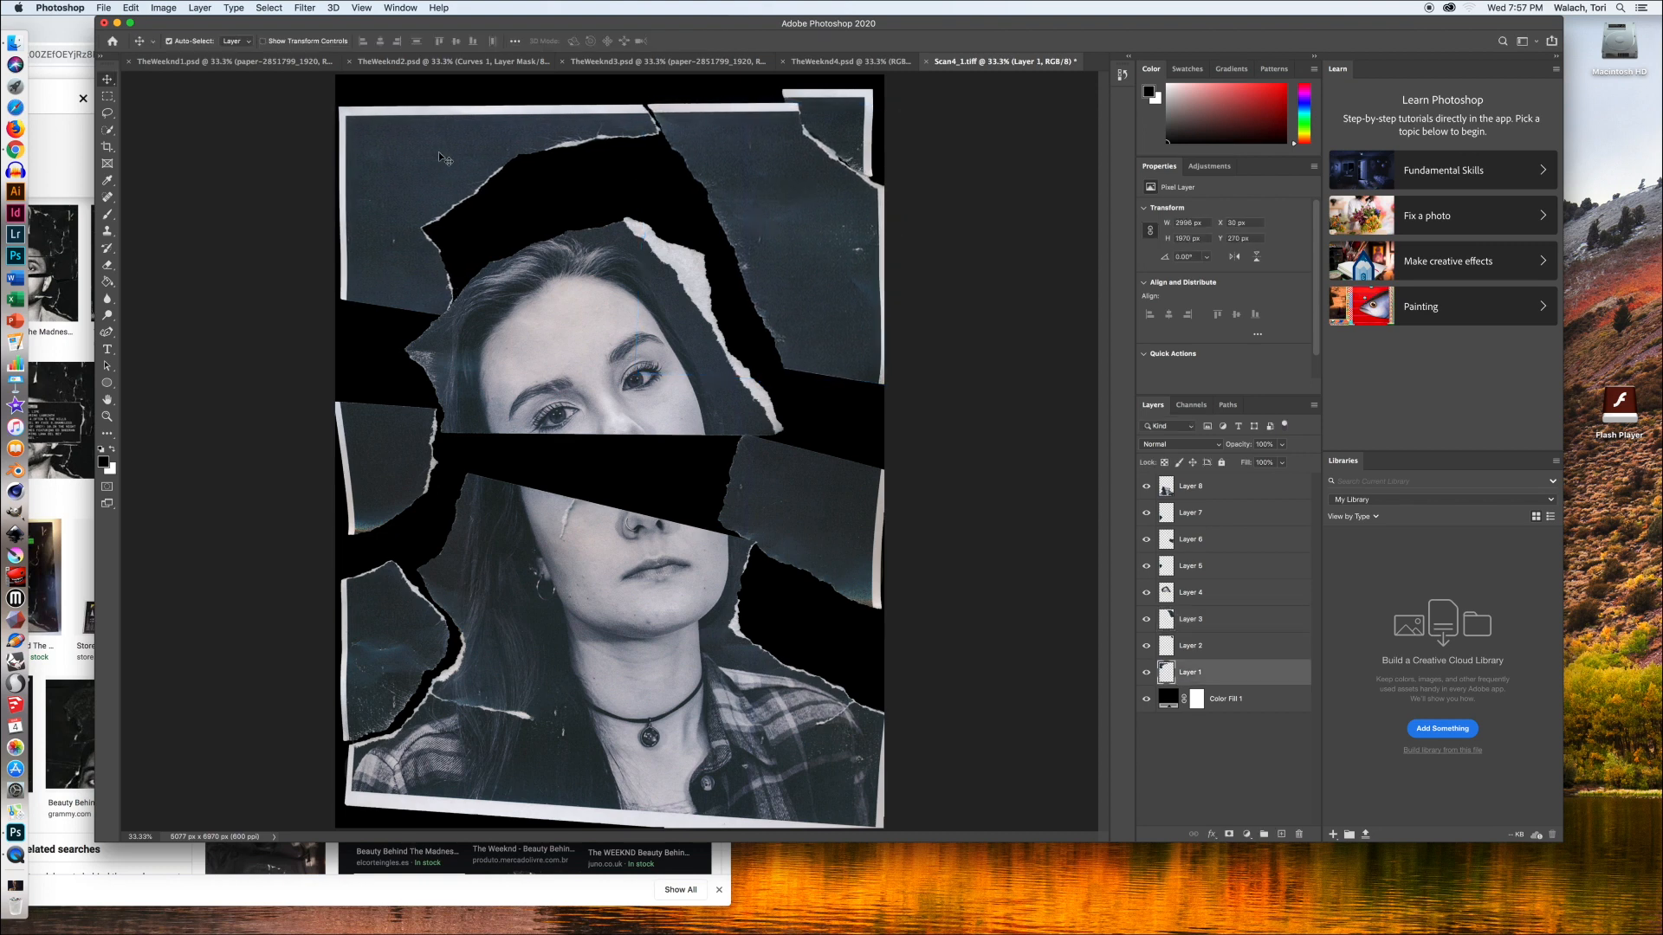
click(736, 147)
key(shift+Left)
key(shift+Left)
key(shift+Left)
key(shift+Left)
key(shift+Left)
Fit the small upper-right corner piece against the torn corner of the large upper-right piece
click(833, 124)
key(shift+Down)
drag(834, 124, 845, 135)
key(shift+Left)
key(shift+Left)
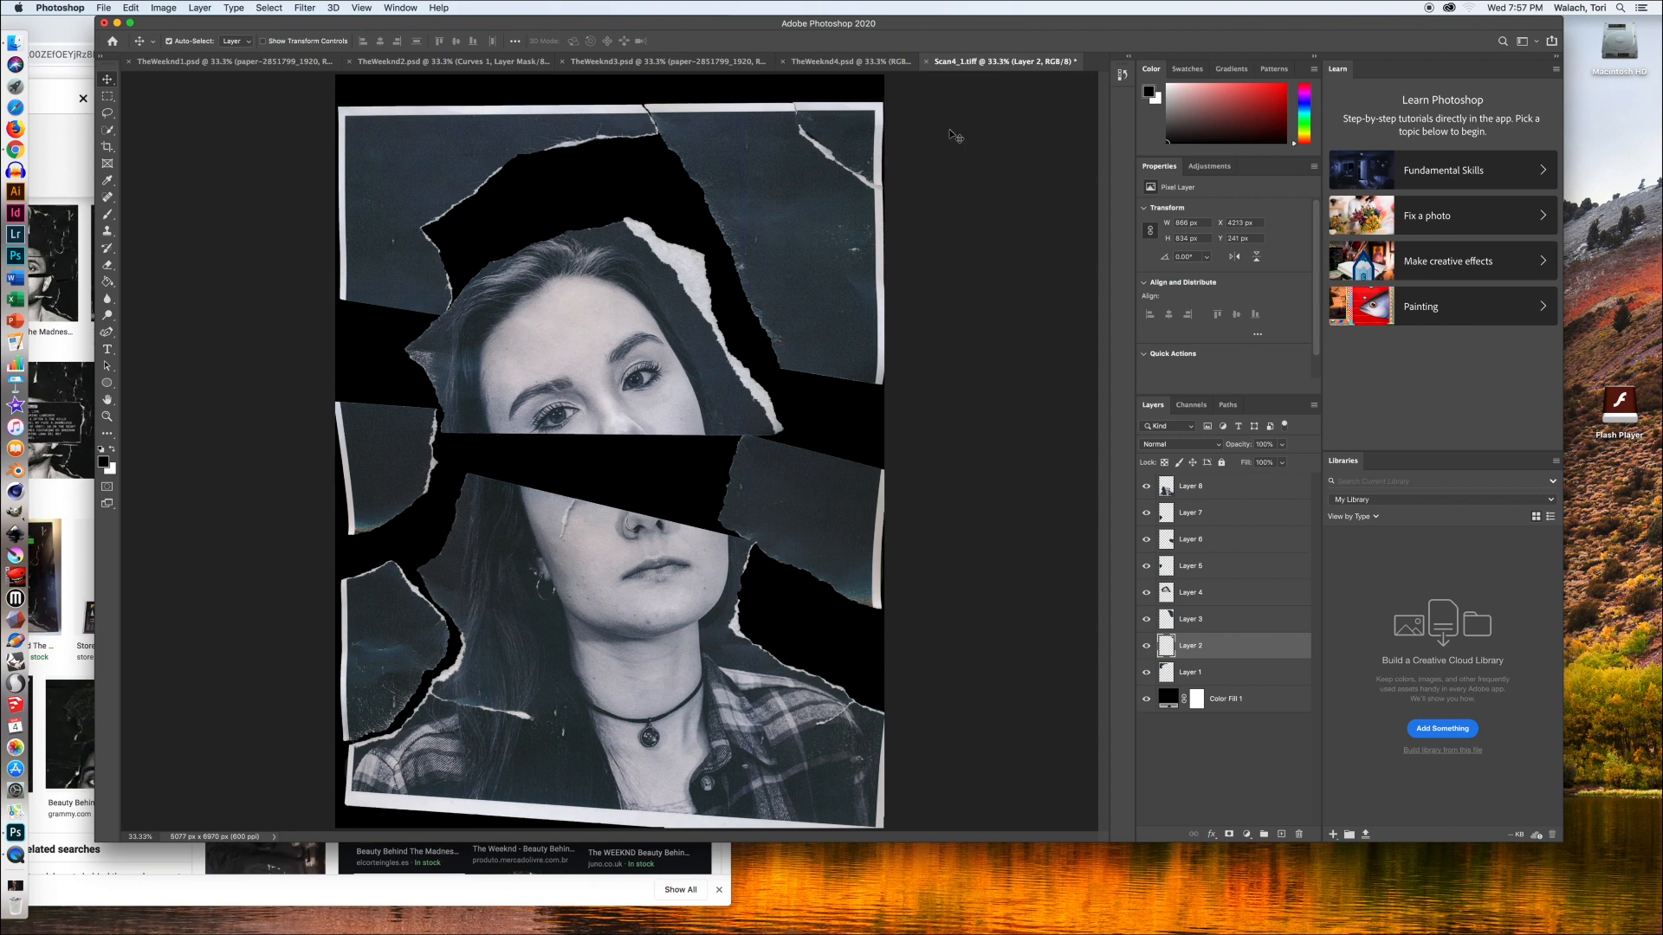
key(shift+Up)
Move the upper face piece up, and fit the middle-left piece below the upper-left piece, rotated about 3° clockwise
drag(546, 295, 552, 211)
drag(386, 444, 394, 354)
key(super+t)
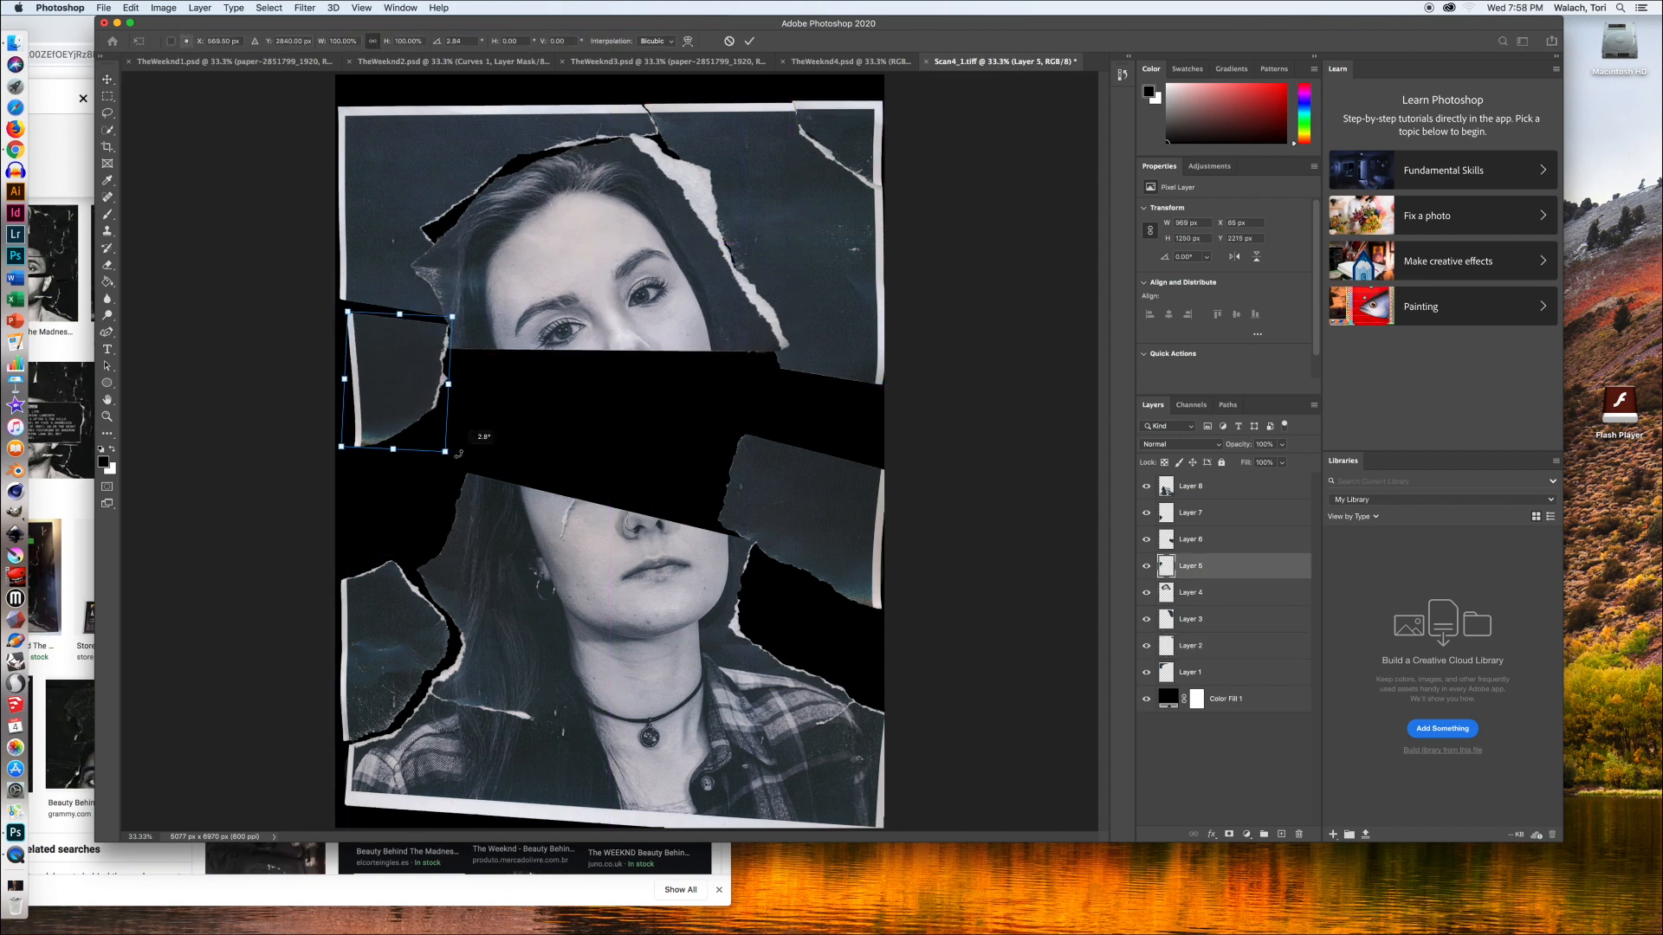
drag(482, 438, 474, 449)
drag(405, 365, 393, 359)
key(Return)
Move the lower-left, lower portrait and middle-right pieces up to close the gaps between them
drag(400, 640, 396, 501)
key(shift+Up)
key(shift+Up)
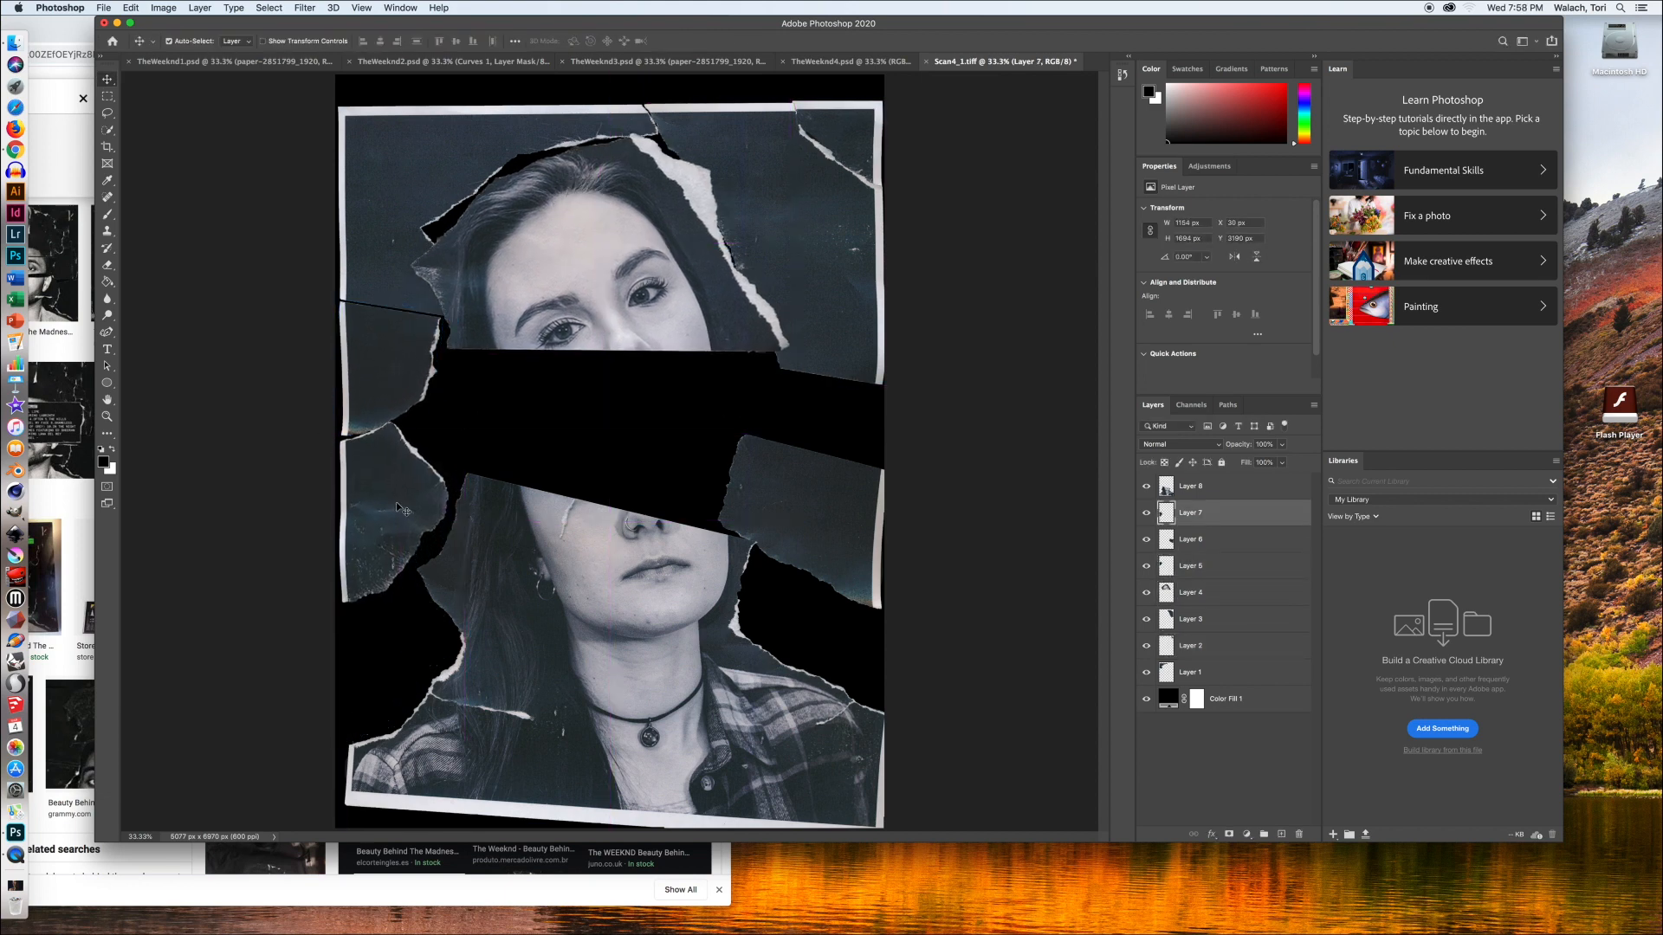
drag(525, 572, 515, 427)
drag(813, 482, 814, 405)
Rotate the lower portrait piece slightly counterclockwise so its bottom border lies nearly level
click(682, 513)
key(super+t)
drag(906, 693, 911, 679)
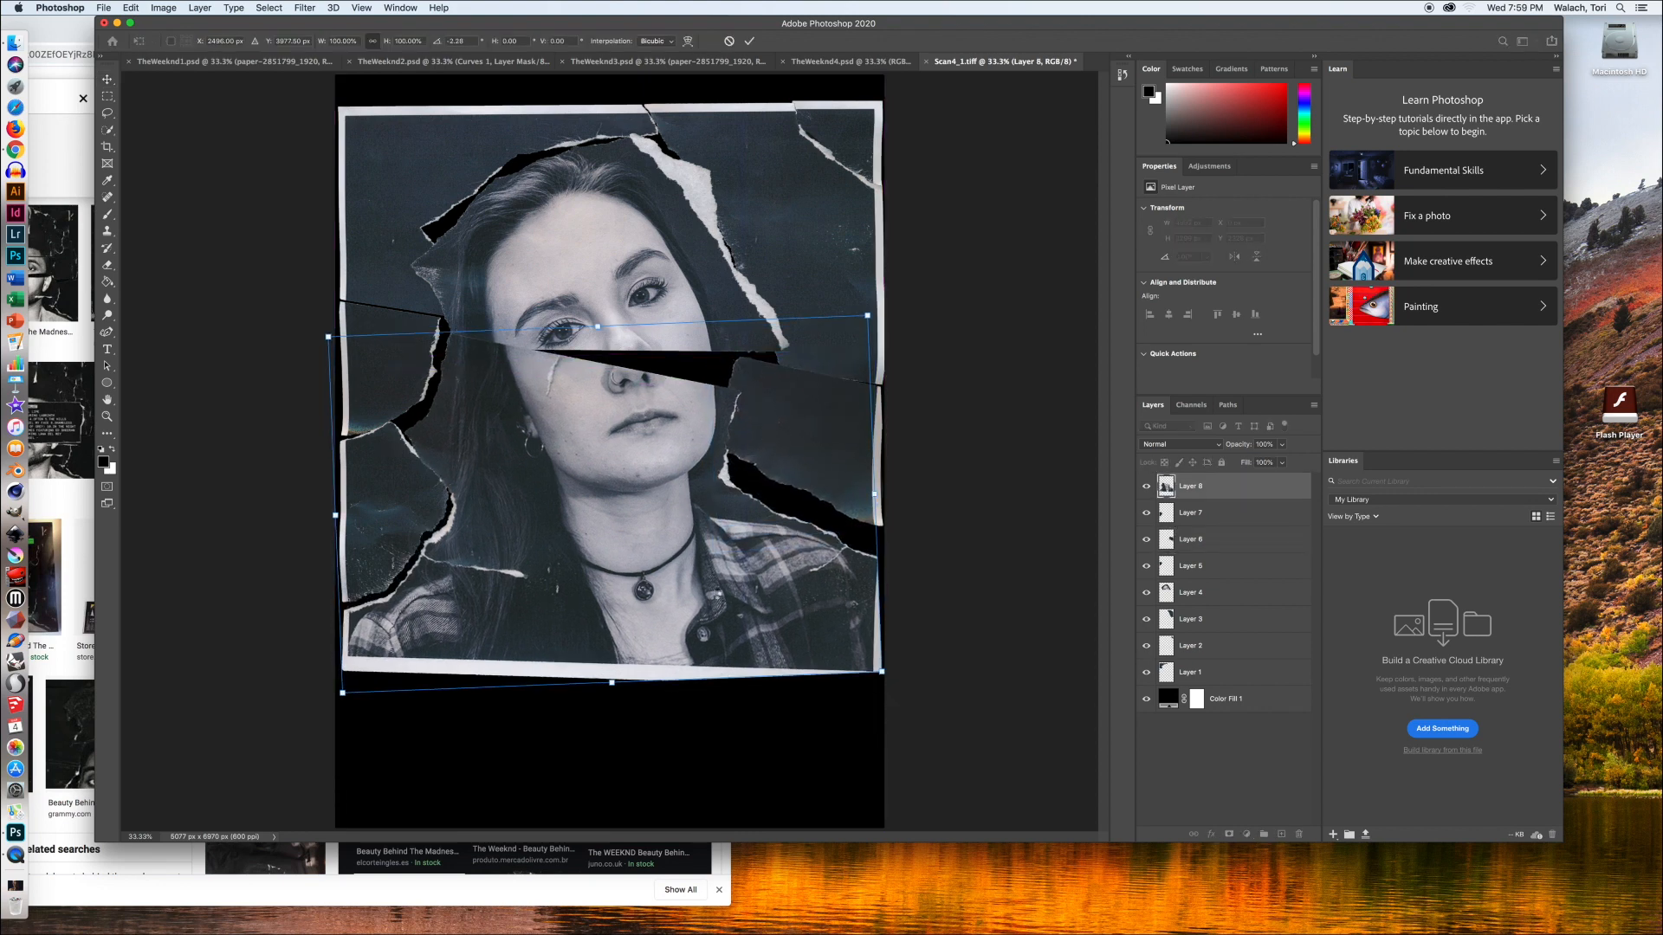
key(Return)
drag(713, 595, 714, 594)
Rotate the upper face piece about 11° clockwise to match the lower portrait's cut edge, and nudge it right
click(642, 284)
key(super+t)
drag(805, 362, 782, 395)
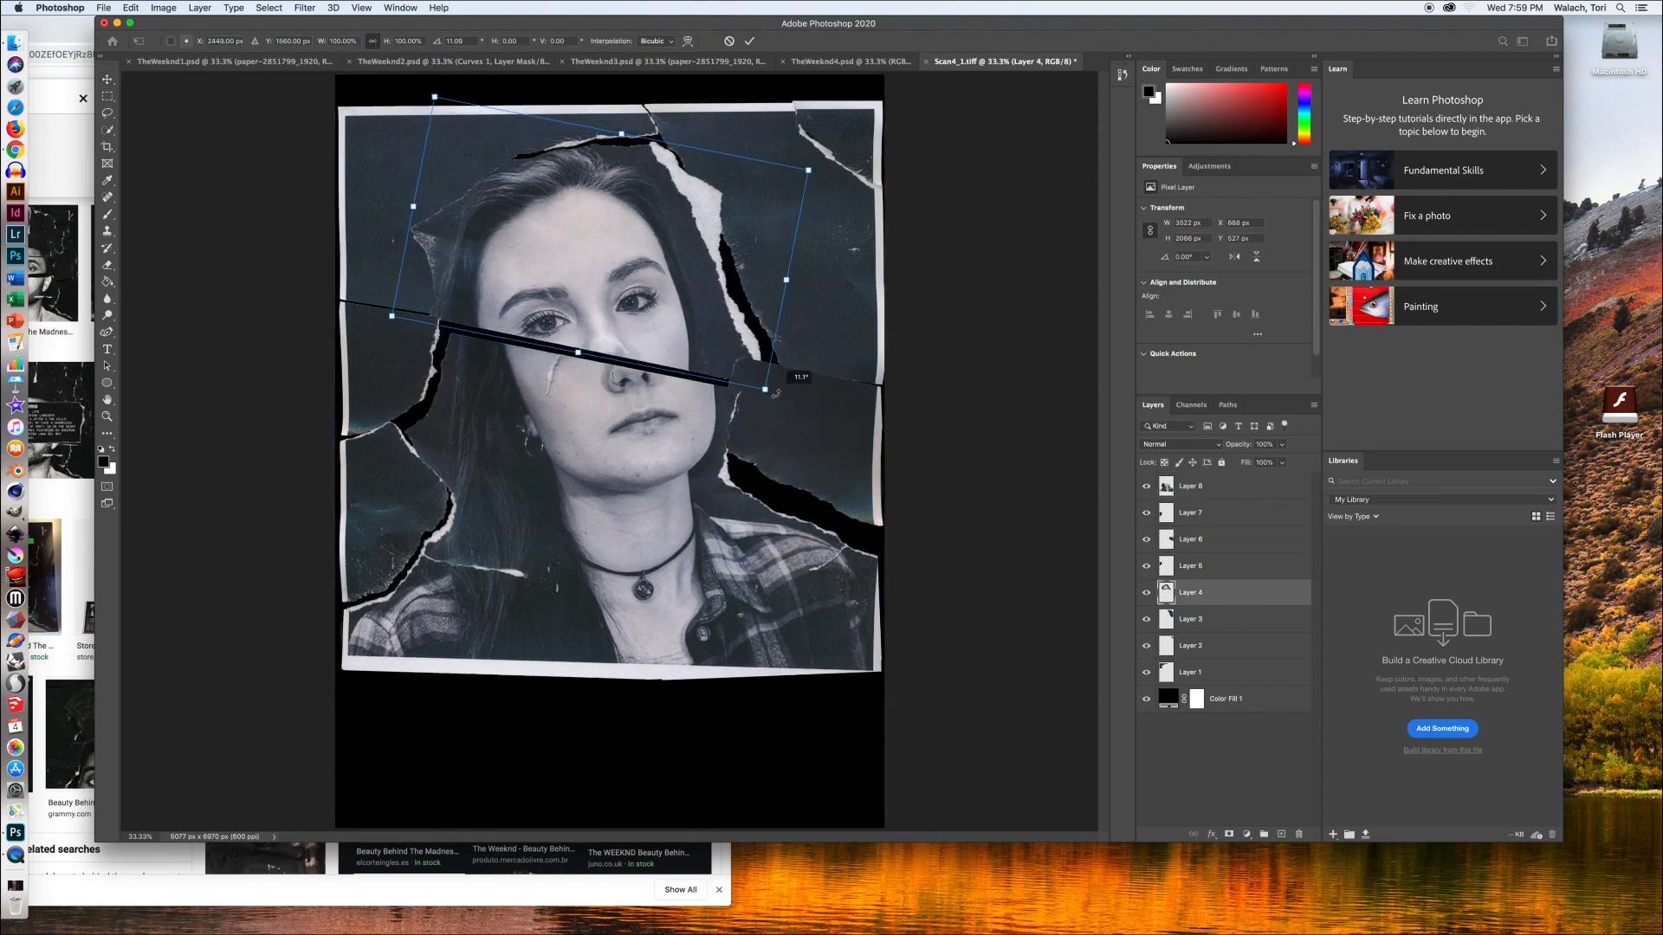
key(Return)
key(shift+Right)
key(shift+Right)
key(shift+Right)
Fine-tune the positions of the lower portrait and right-side pieces, and move Layer 5 and Layer 1 above Layer 8
drag(658, 433, 645, 427)
drag(783, 436, 781, 451)
drag(1221, 567, 1220, 488)
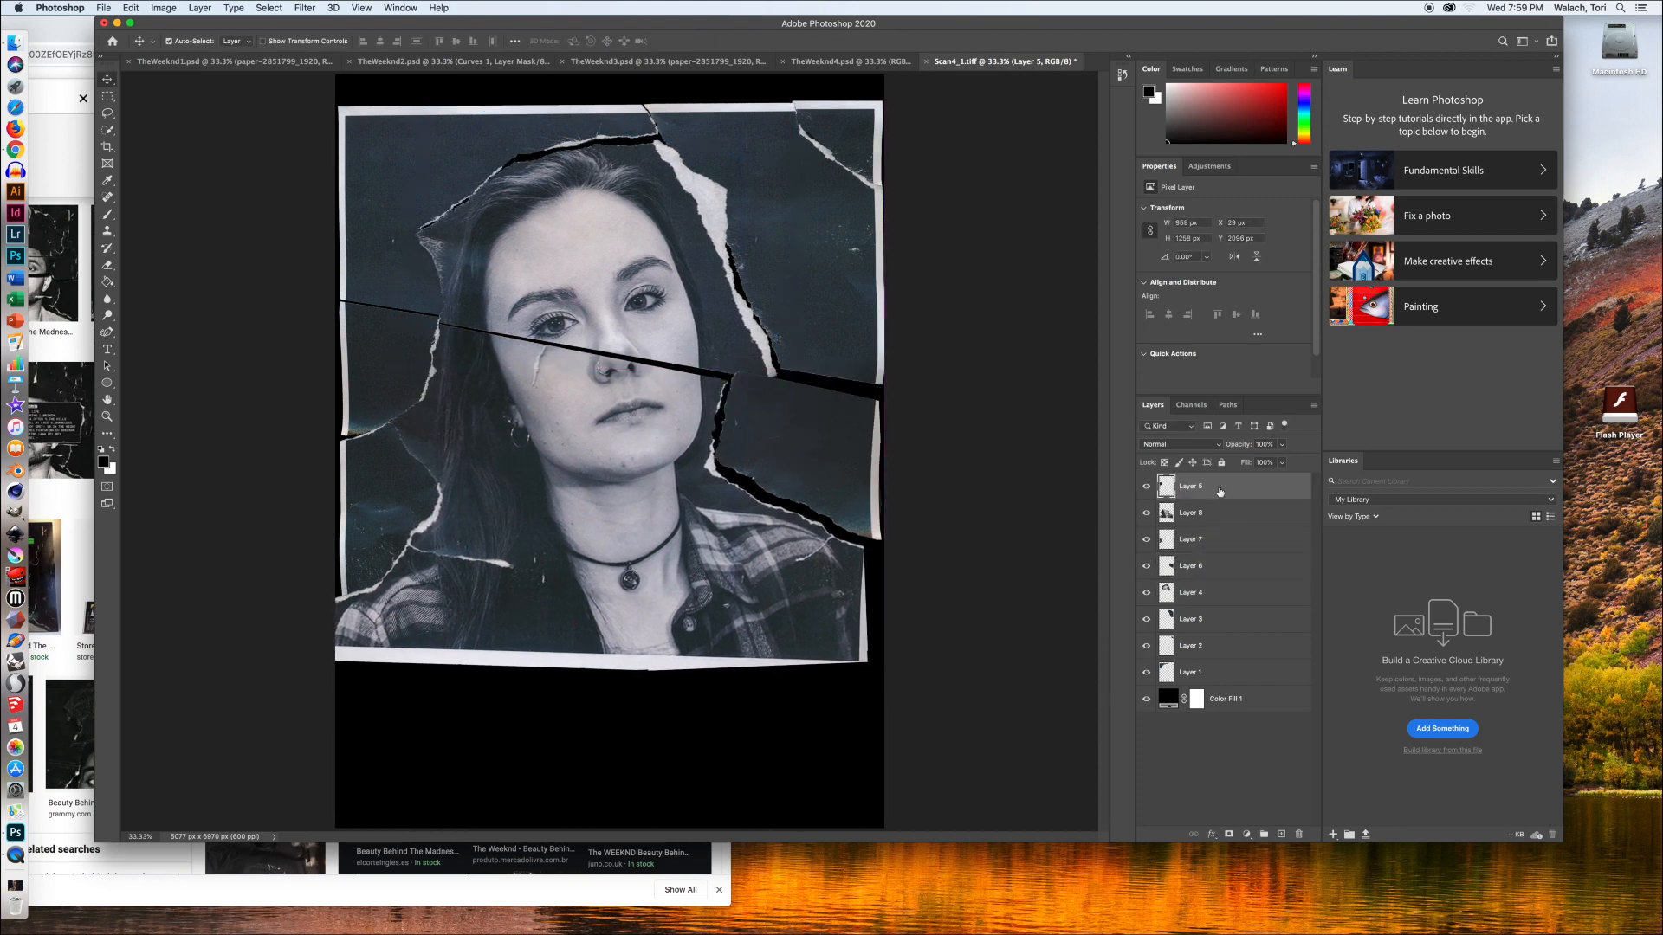
drag(1240, 674, 1226, 510)
drag(732, 600, 732, 598)
drag(821, 299, 818, 302)
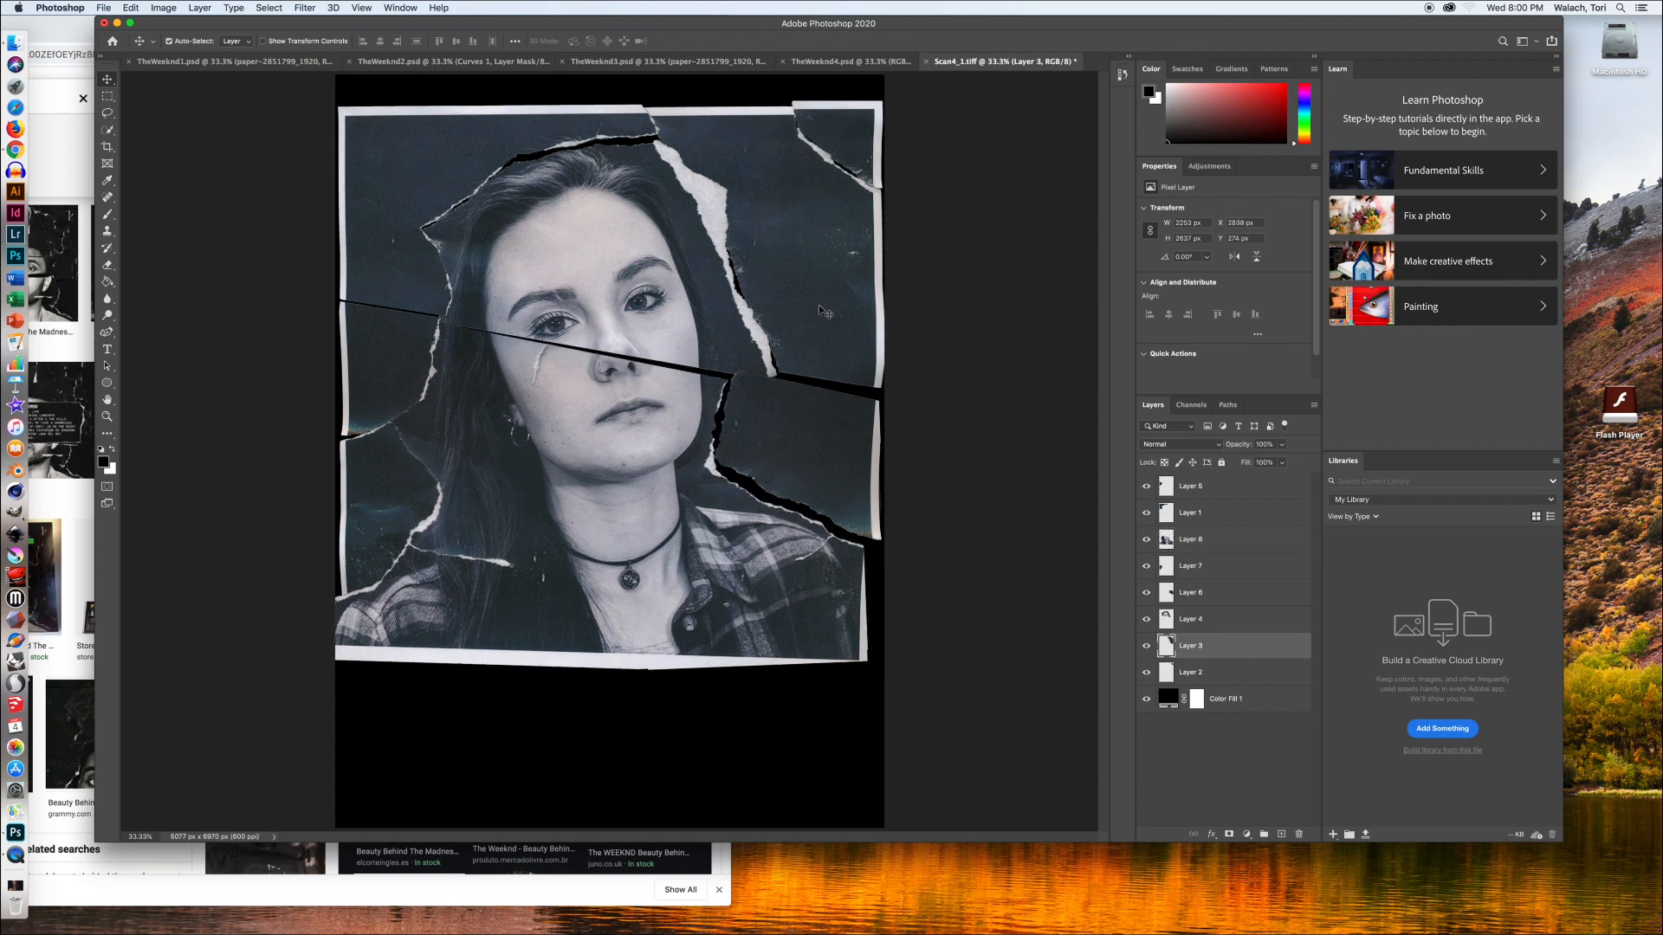
Crop the canvas height to the assembled collage, removing the excess black above and below it
click(1259, 762)
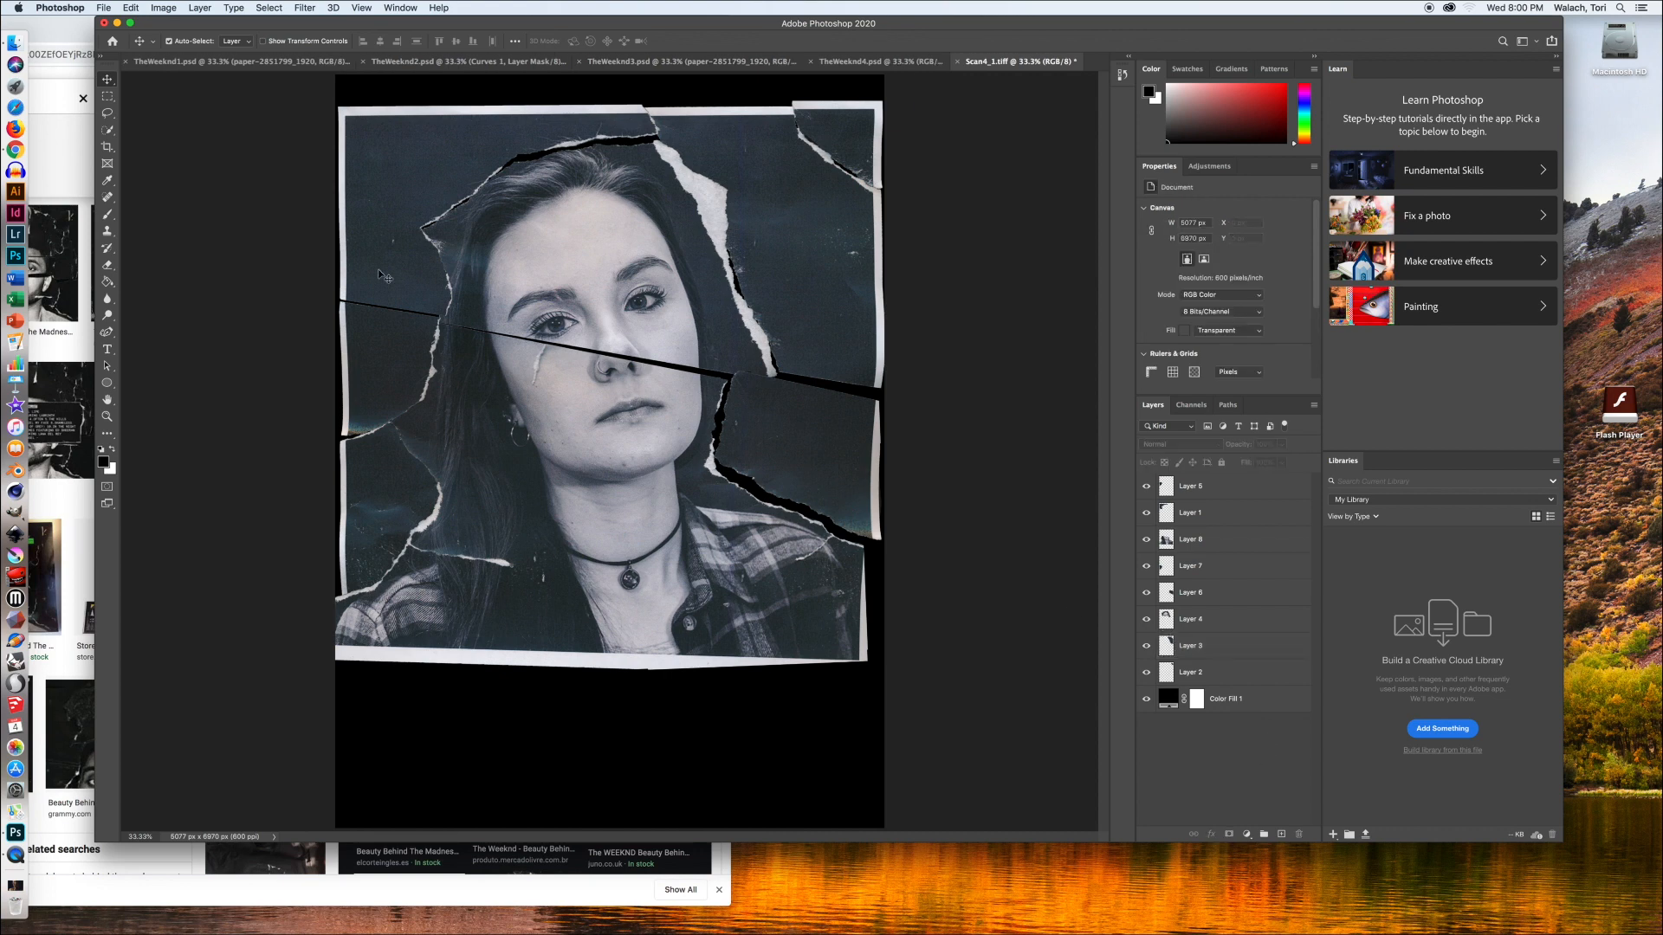
click(111, 149)
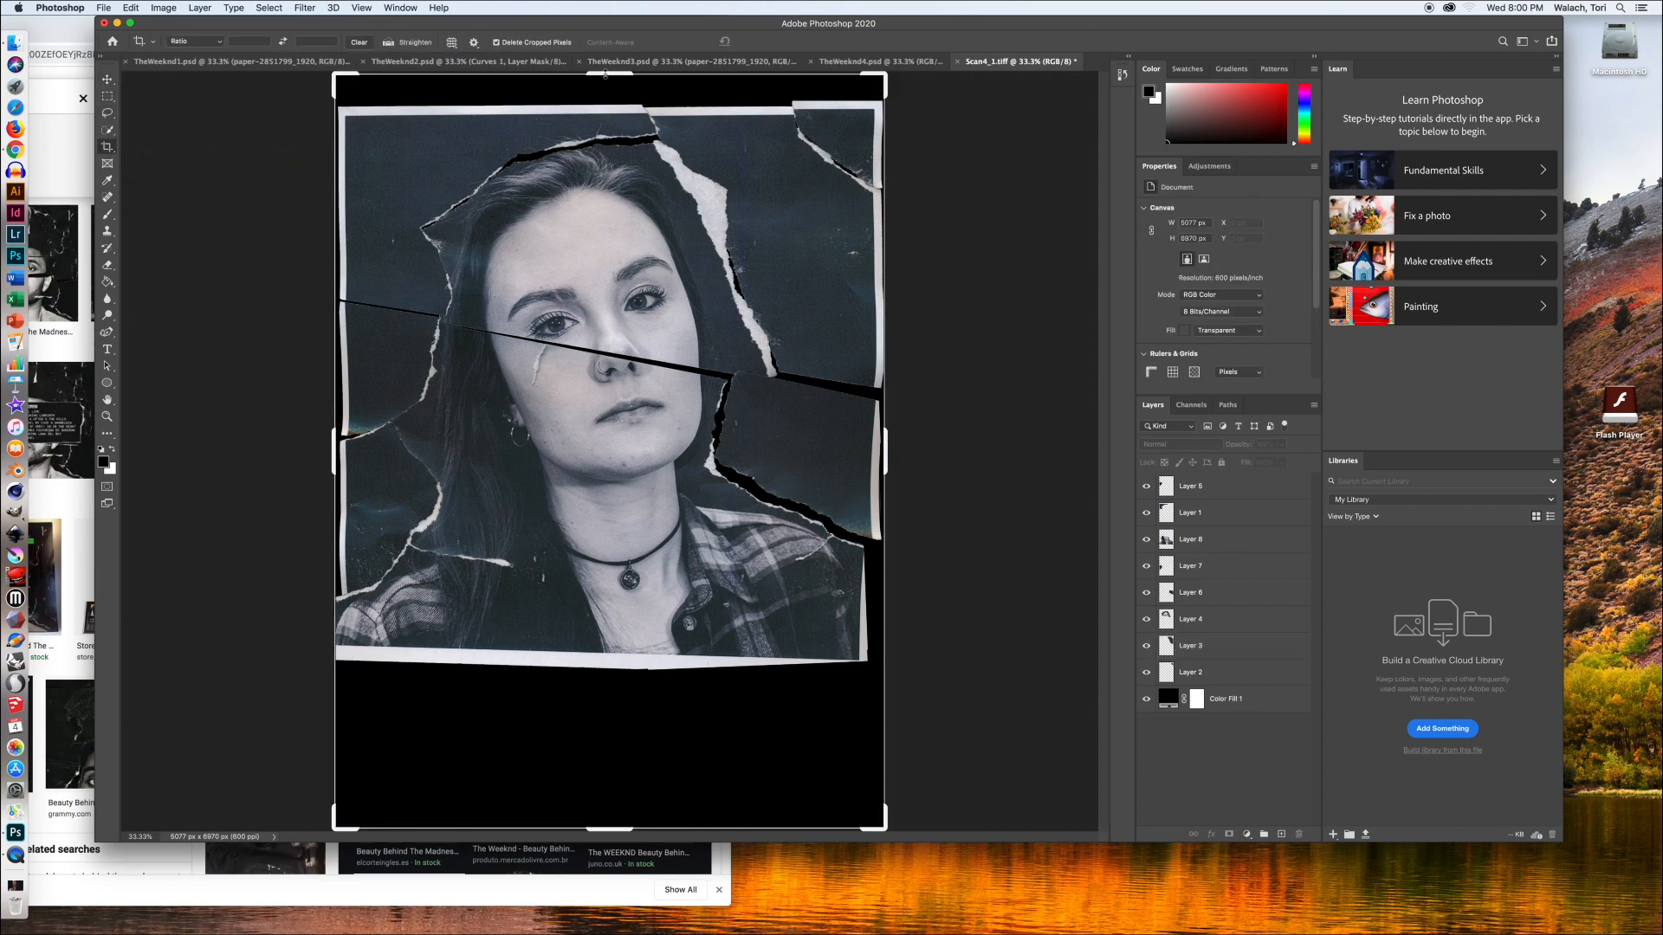
drag(606, 80, 606, 83)
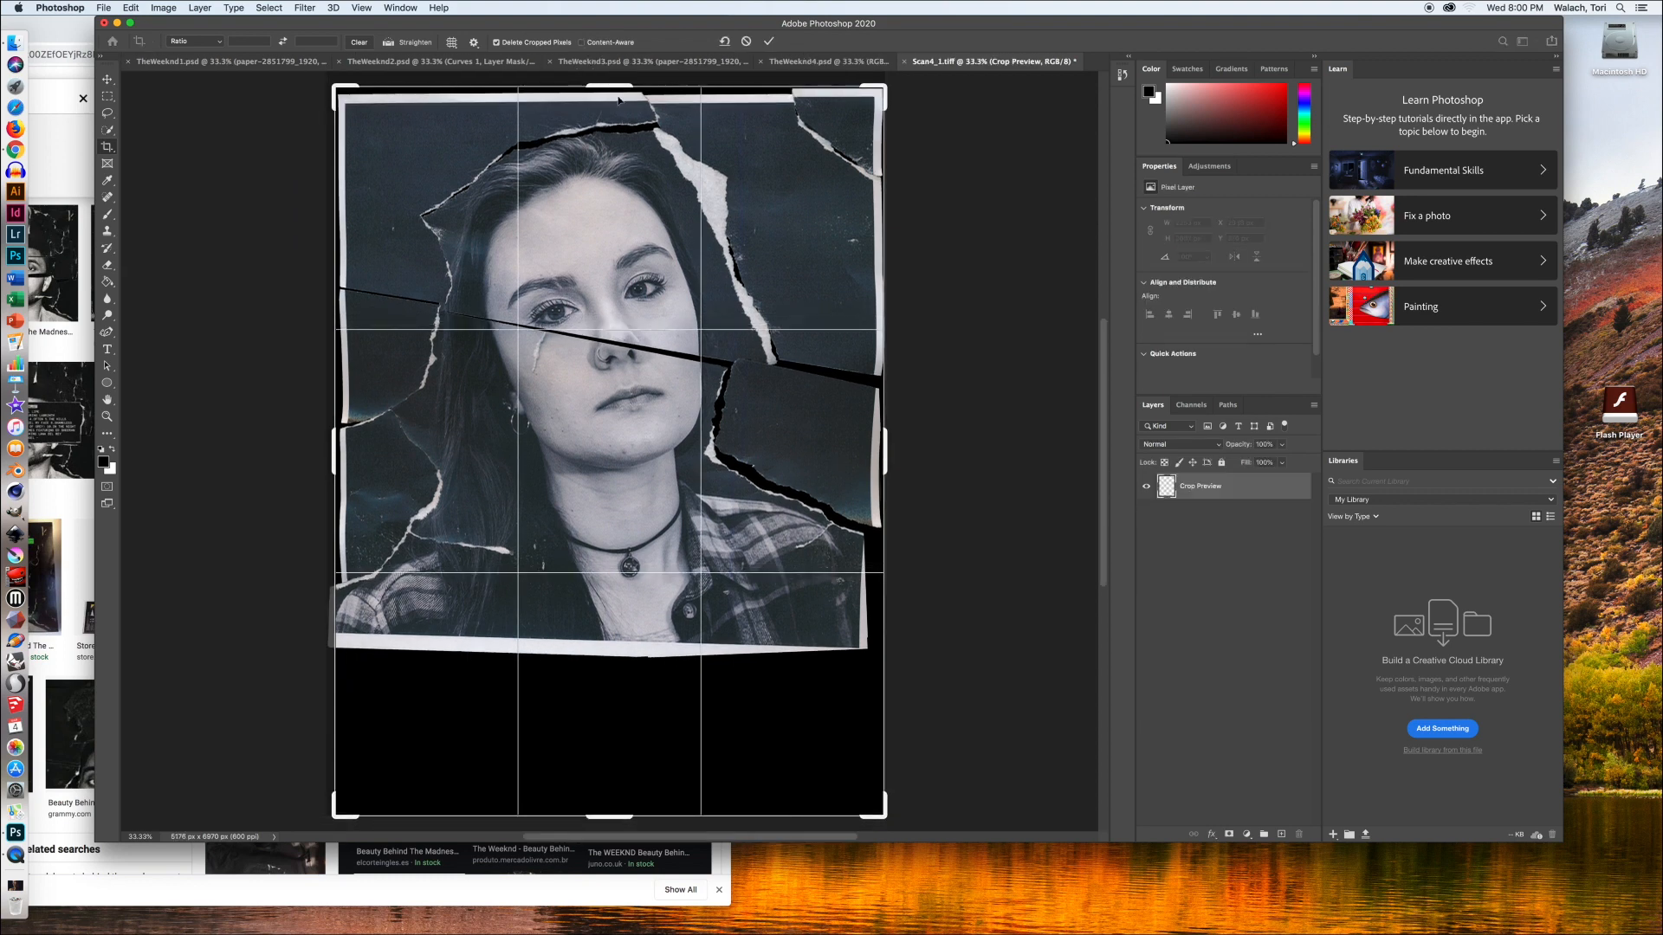
drag(606, 816, 606, 743)
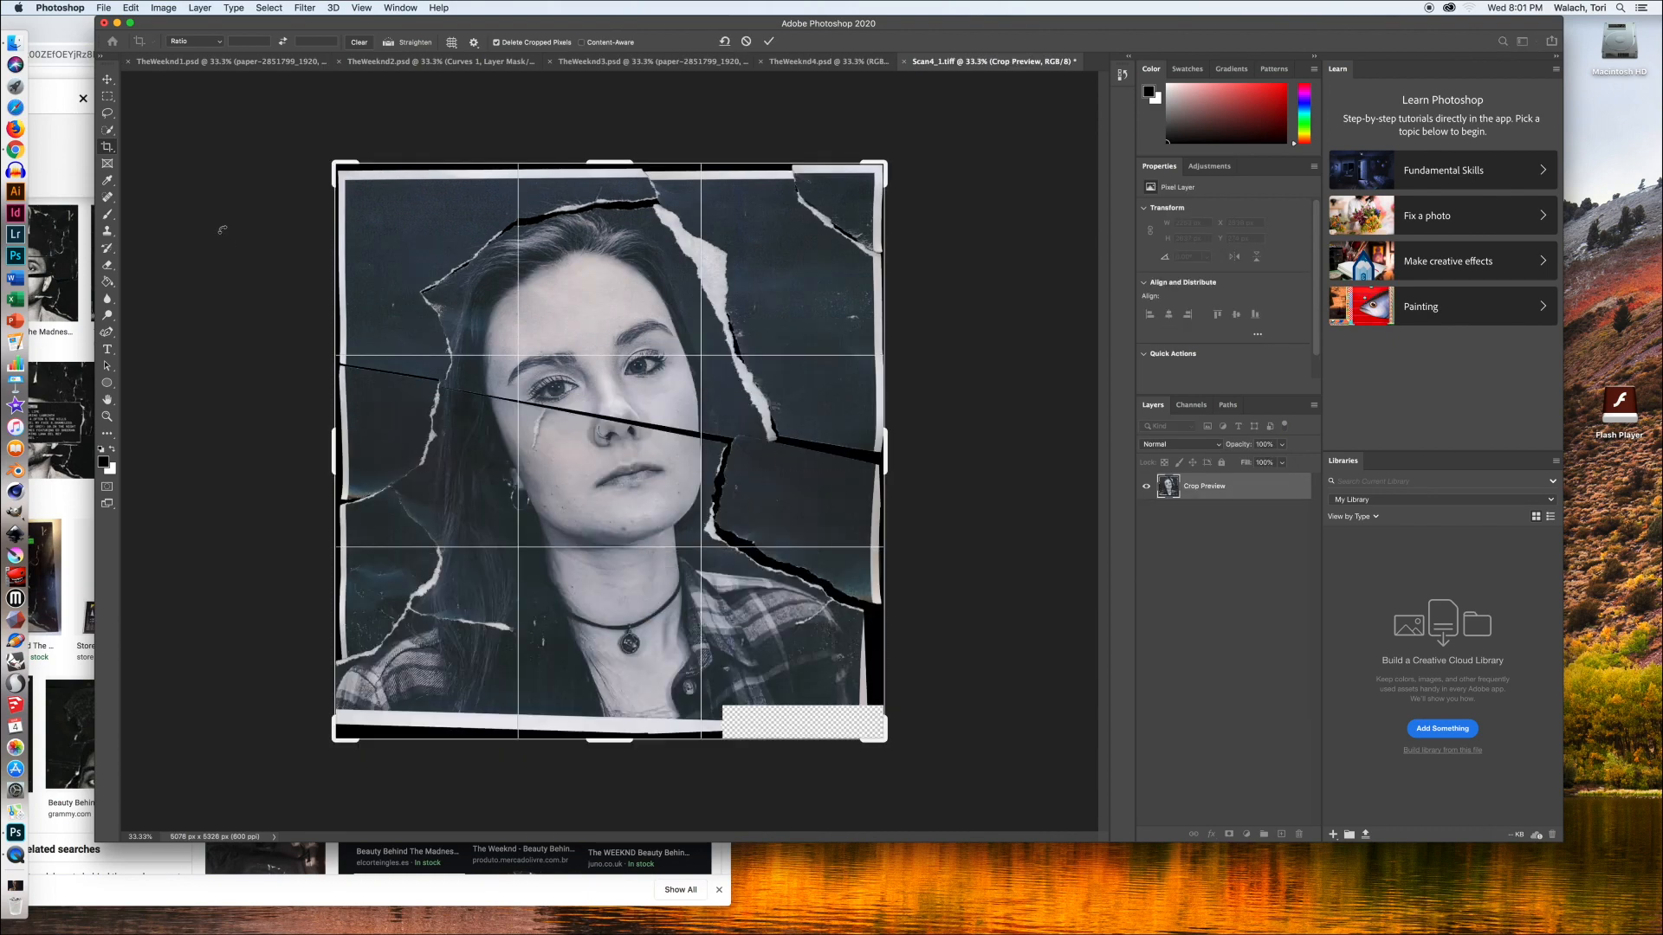
key(Return)
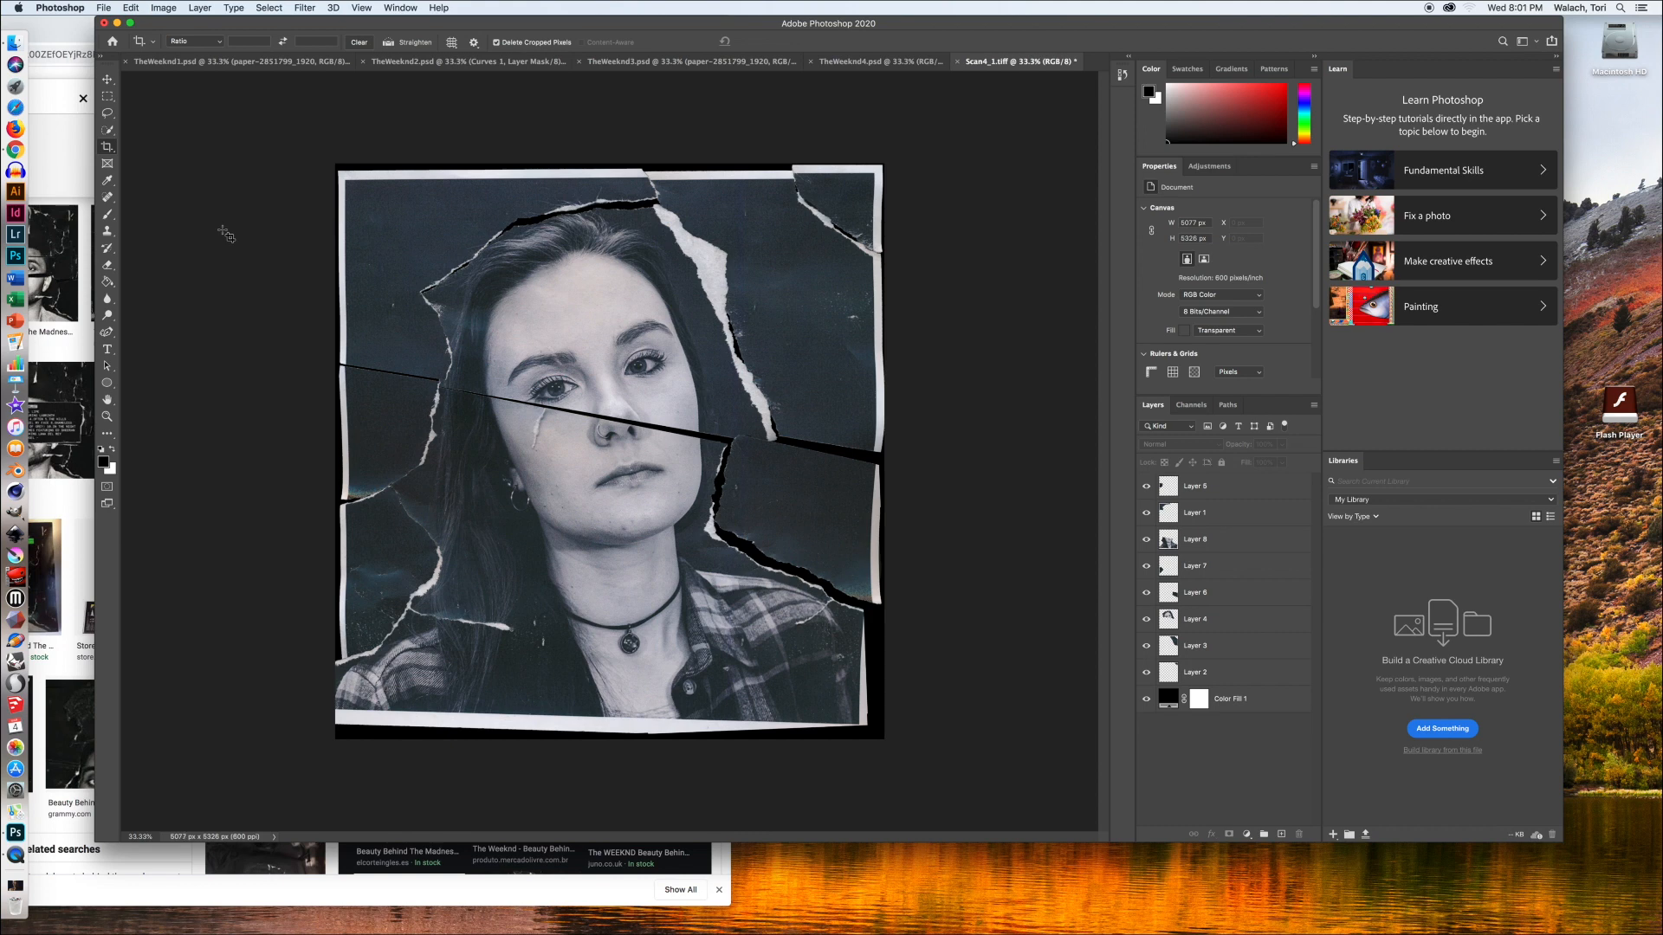
Using TheWeeknd4.psd as reference, add a Black & White adjustment with Reds about -141, Cyans about -160, Blues about -143 and Magentas about -101
click(853, 61)
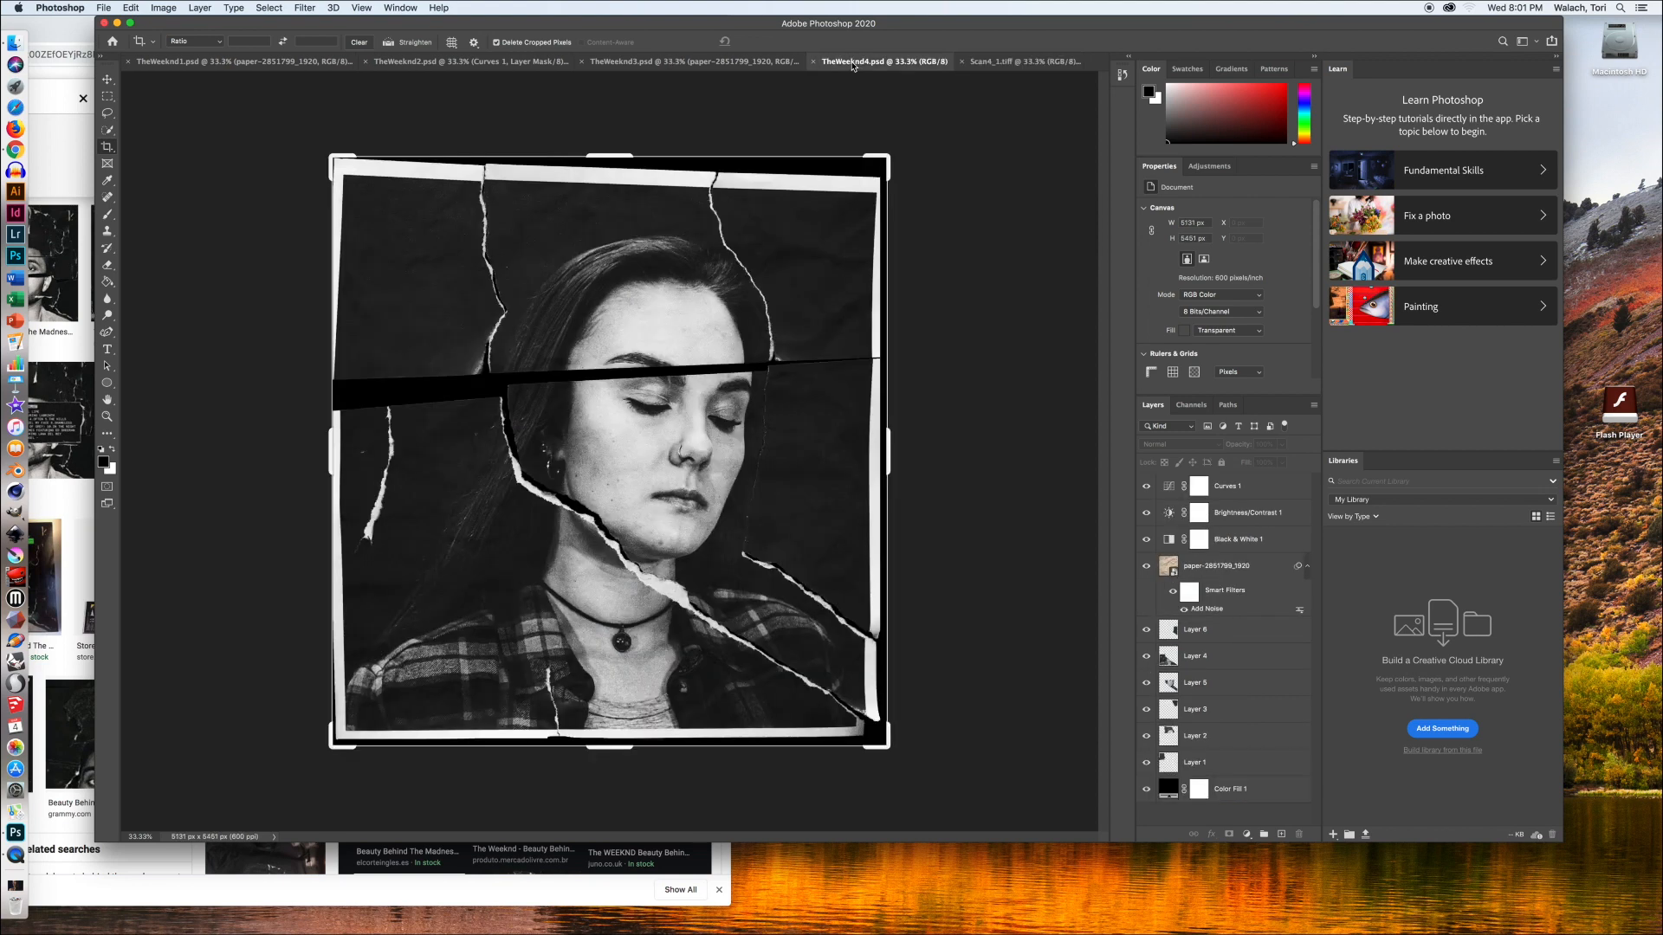
click(1011, 67)
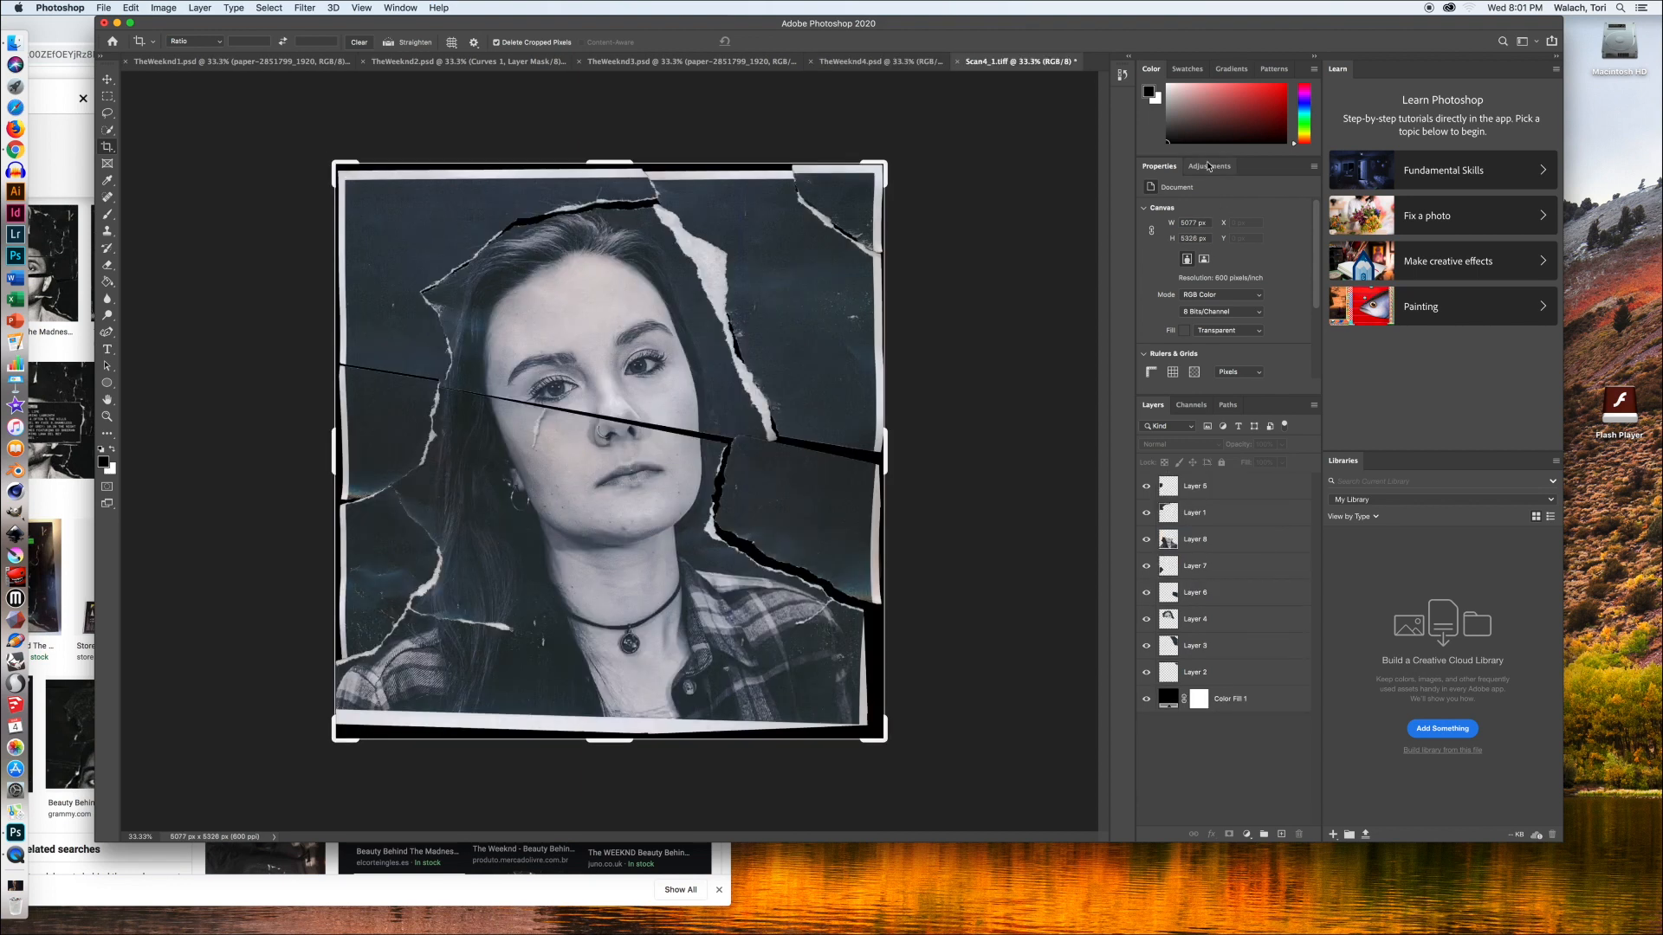
click(1209, 166)
click(1200, 213)
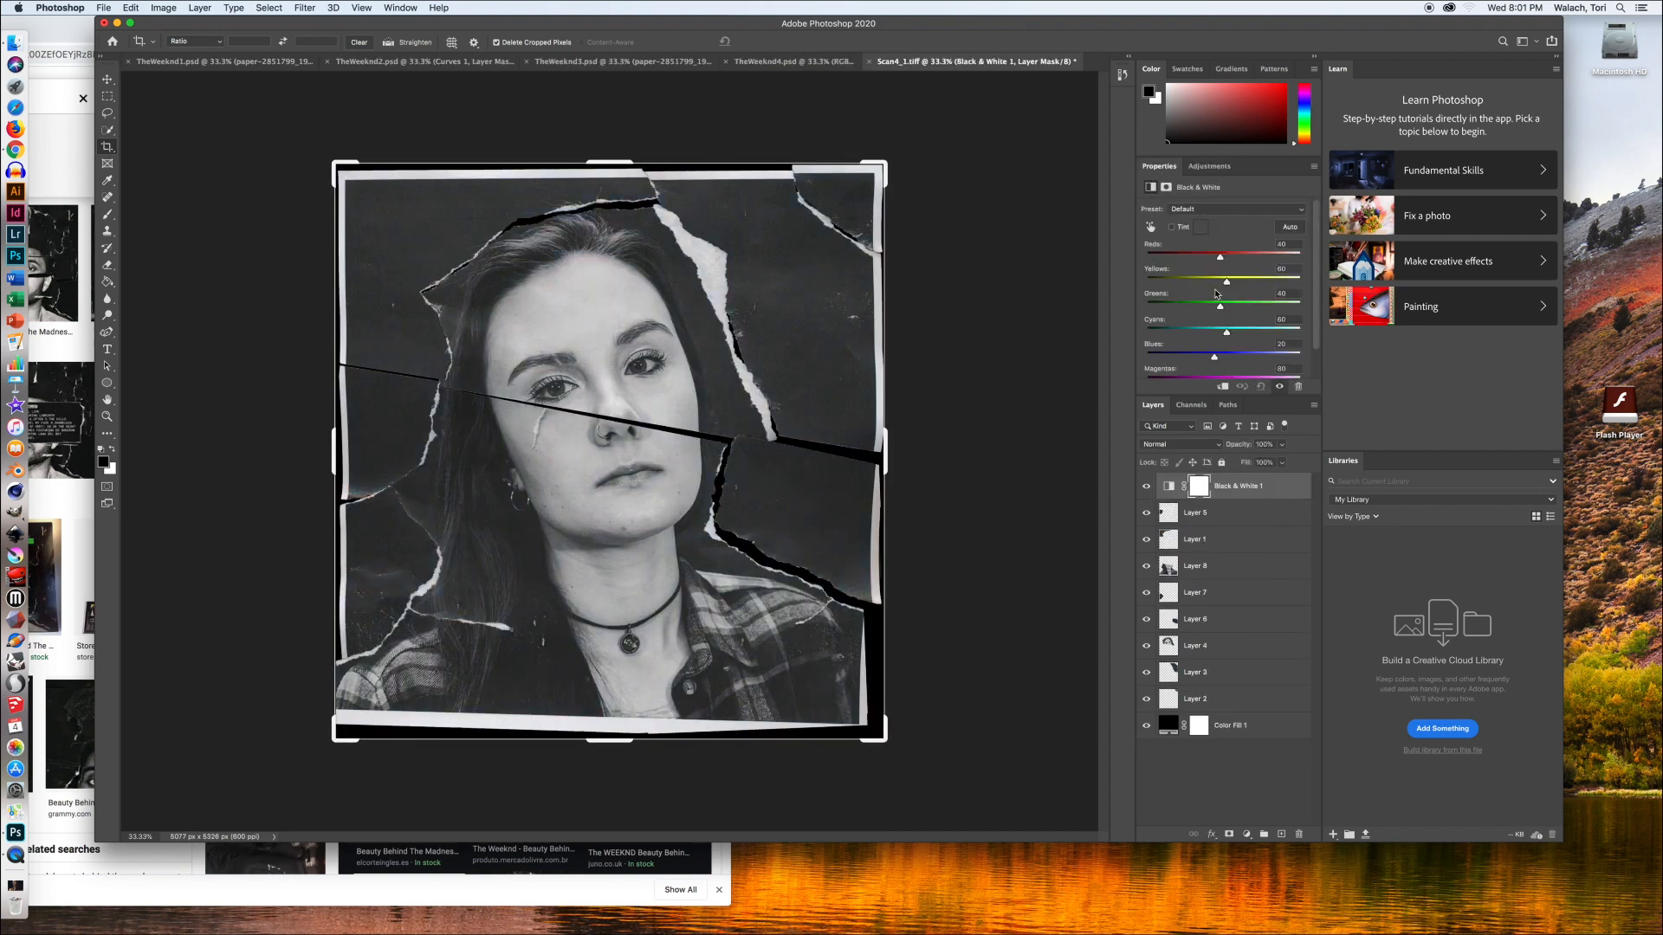
drag(1221, 260, 1160, 262)
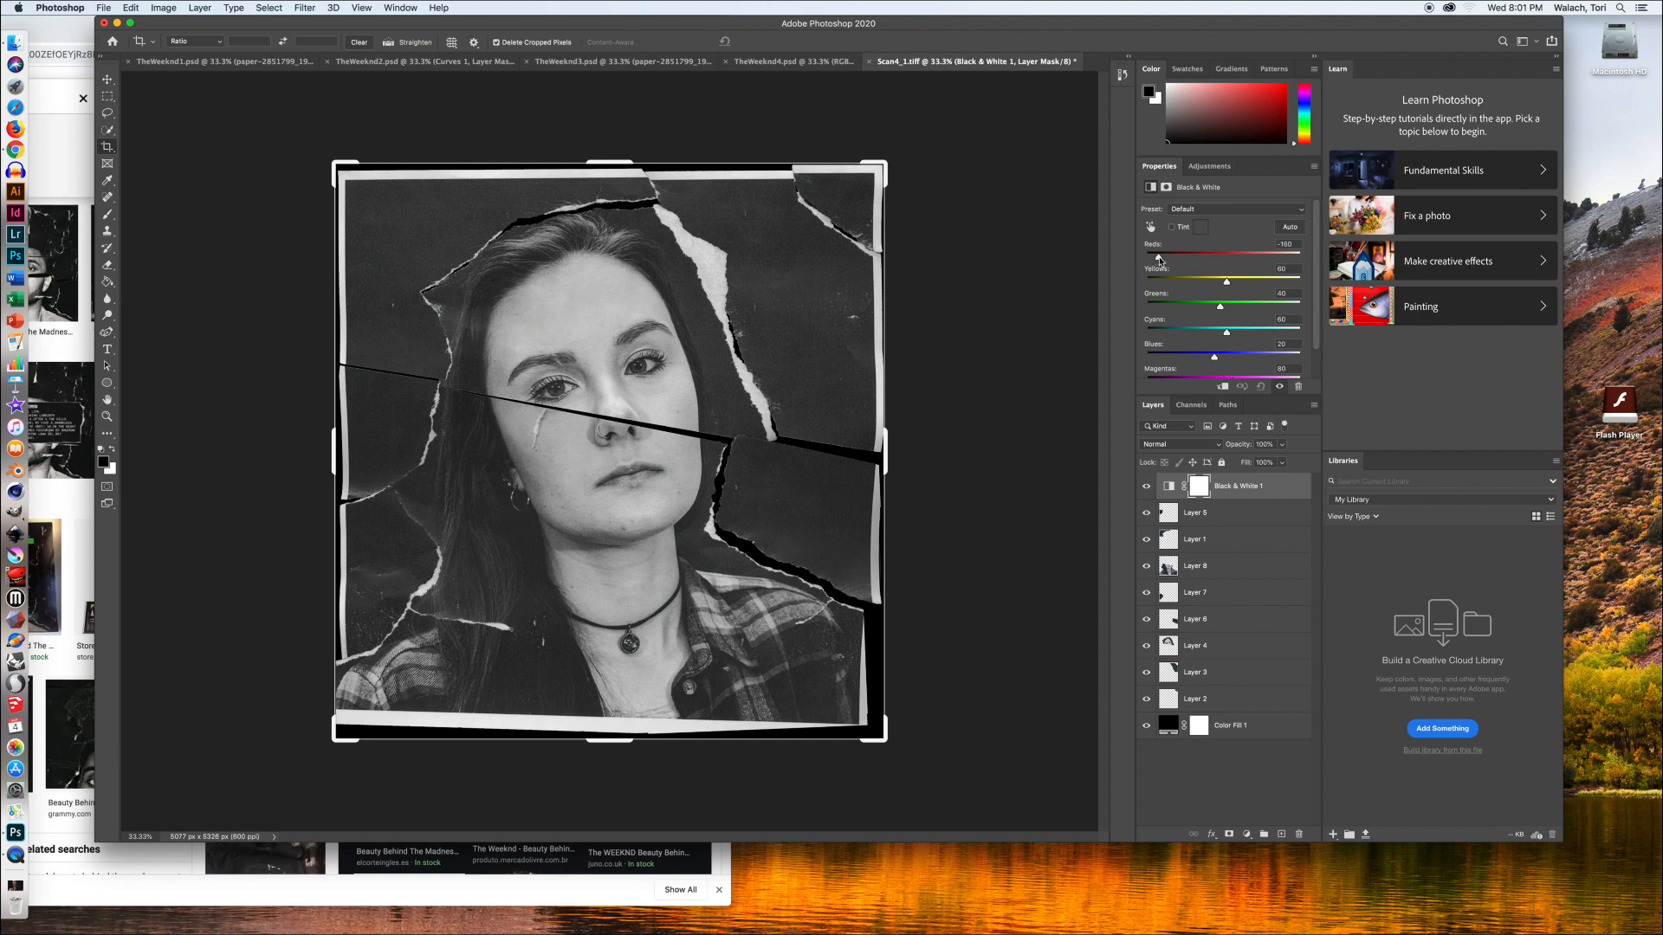
drag(1226, 332, 1157, 305)
scroll(1206, 350, down, 1)
scroll(1217, 304, up, 2)
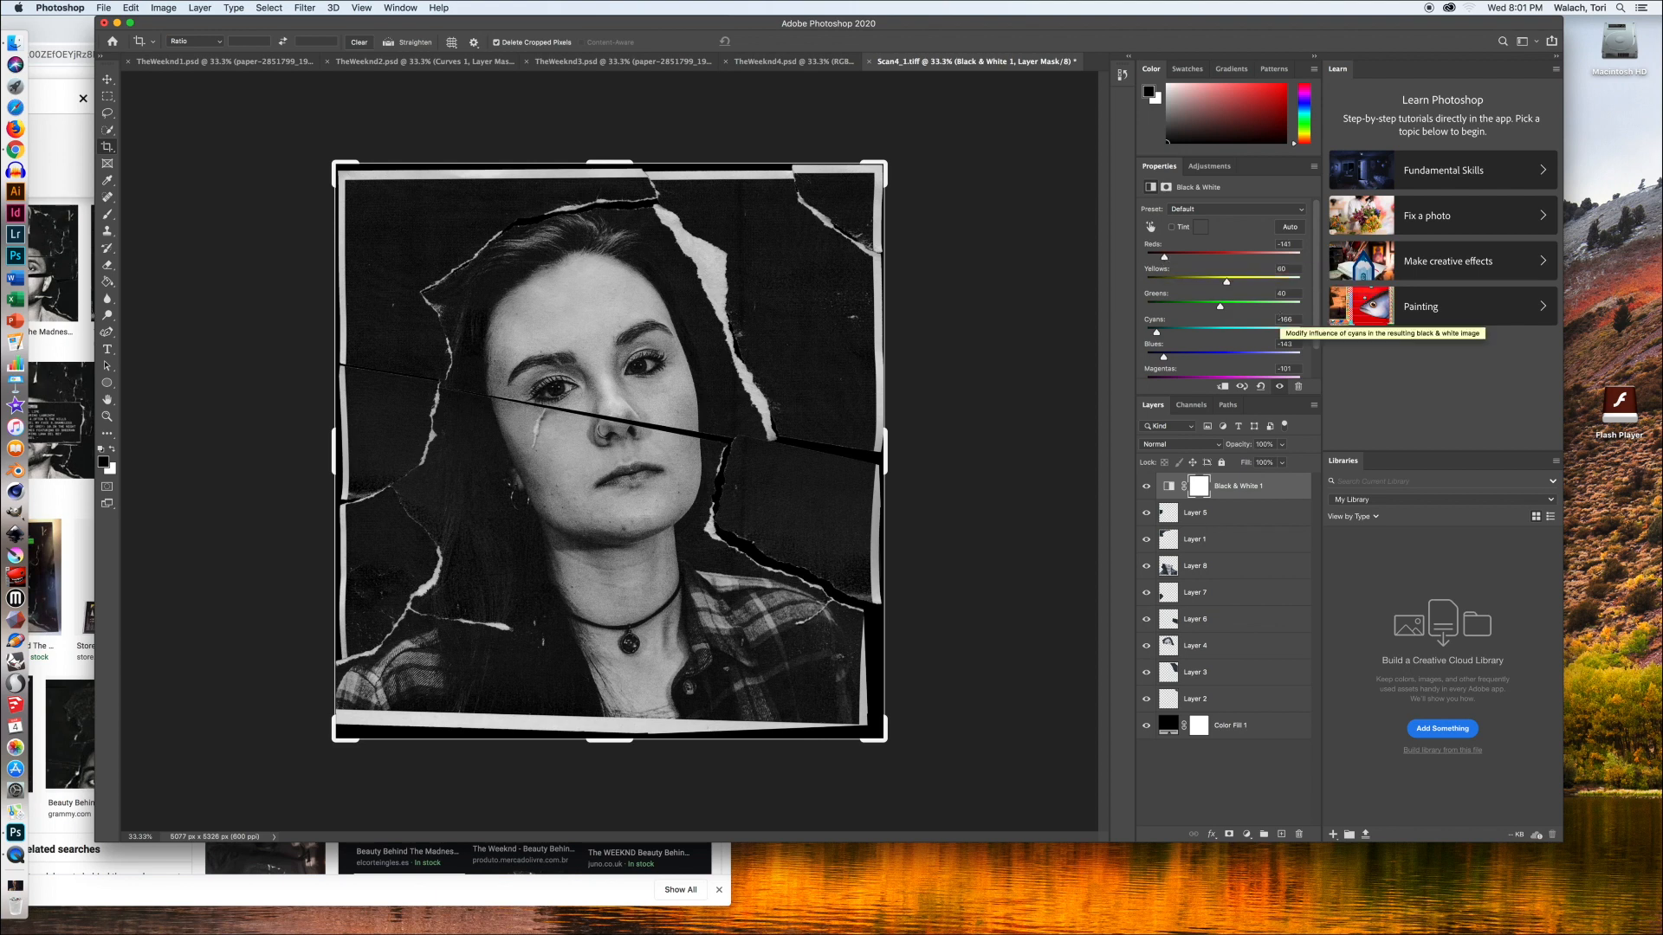
Add a Curves adjustment and shape a gentle S-curve that lifts the highlights and deepens the shadows
click(1210, 165)
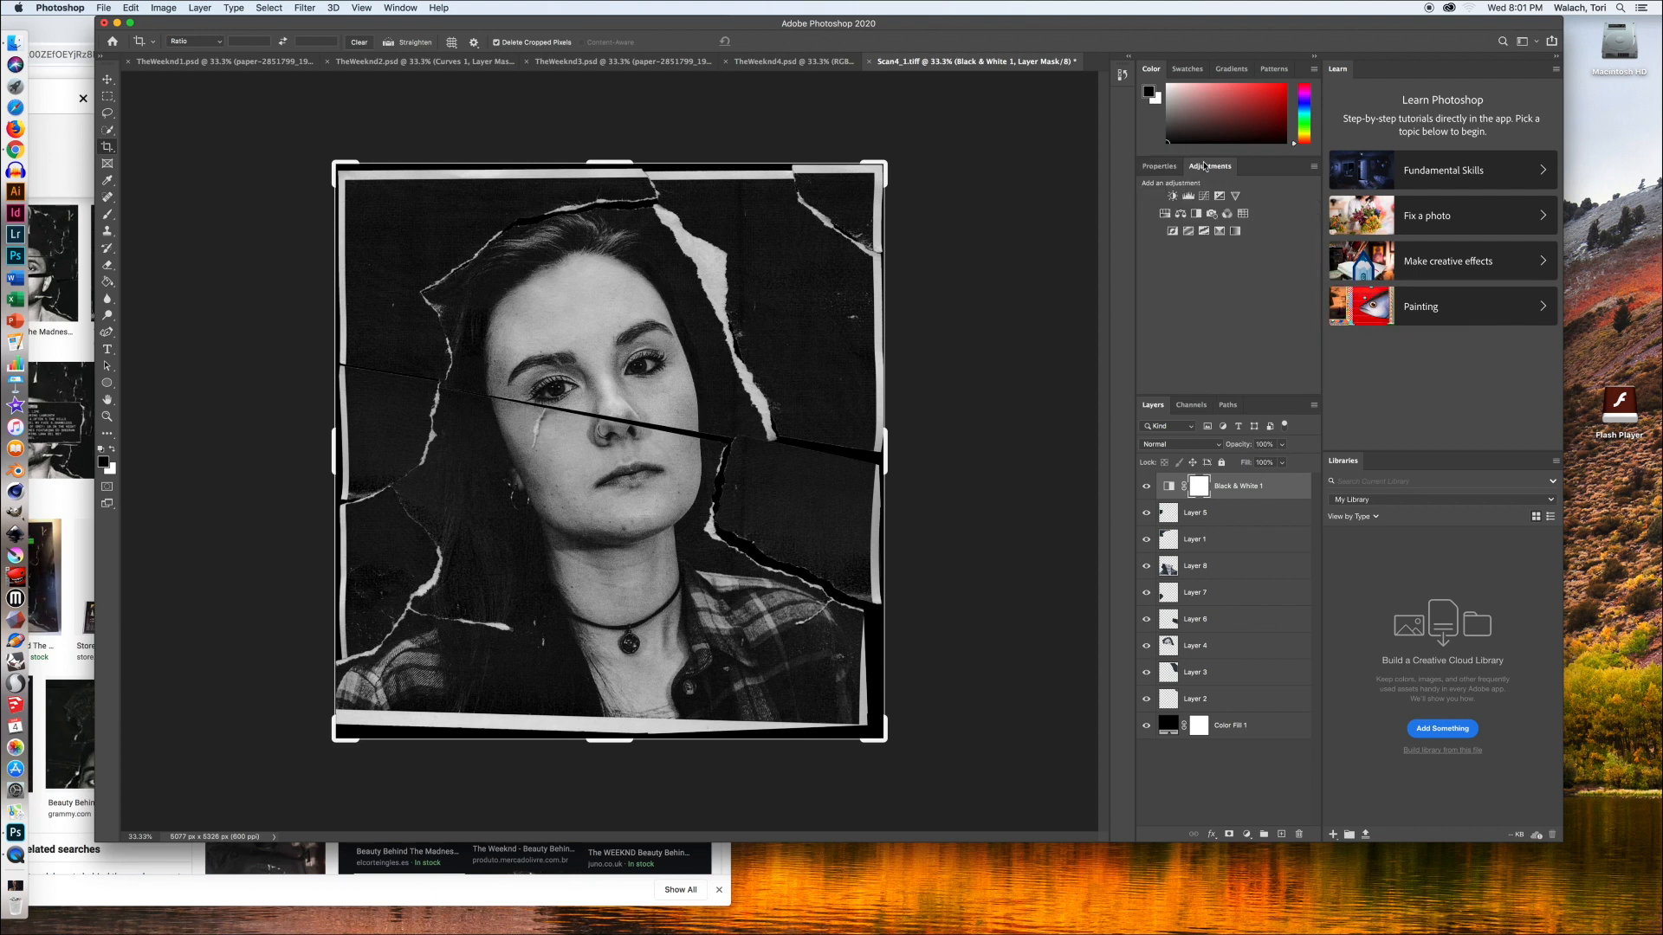
click(1206, 192)
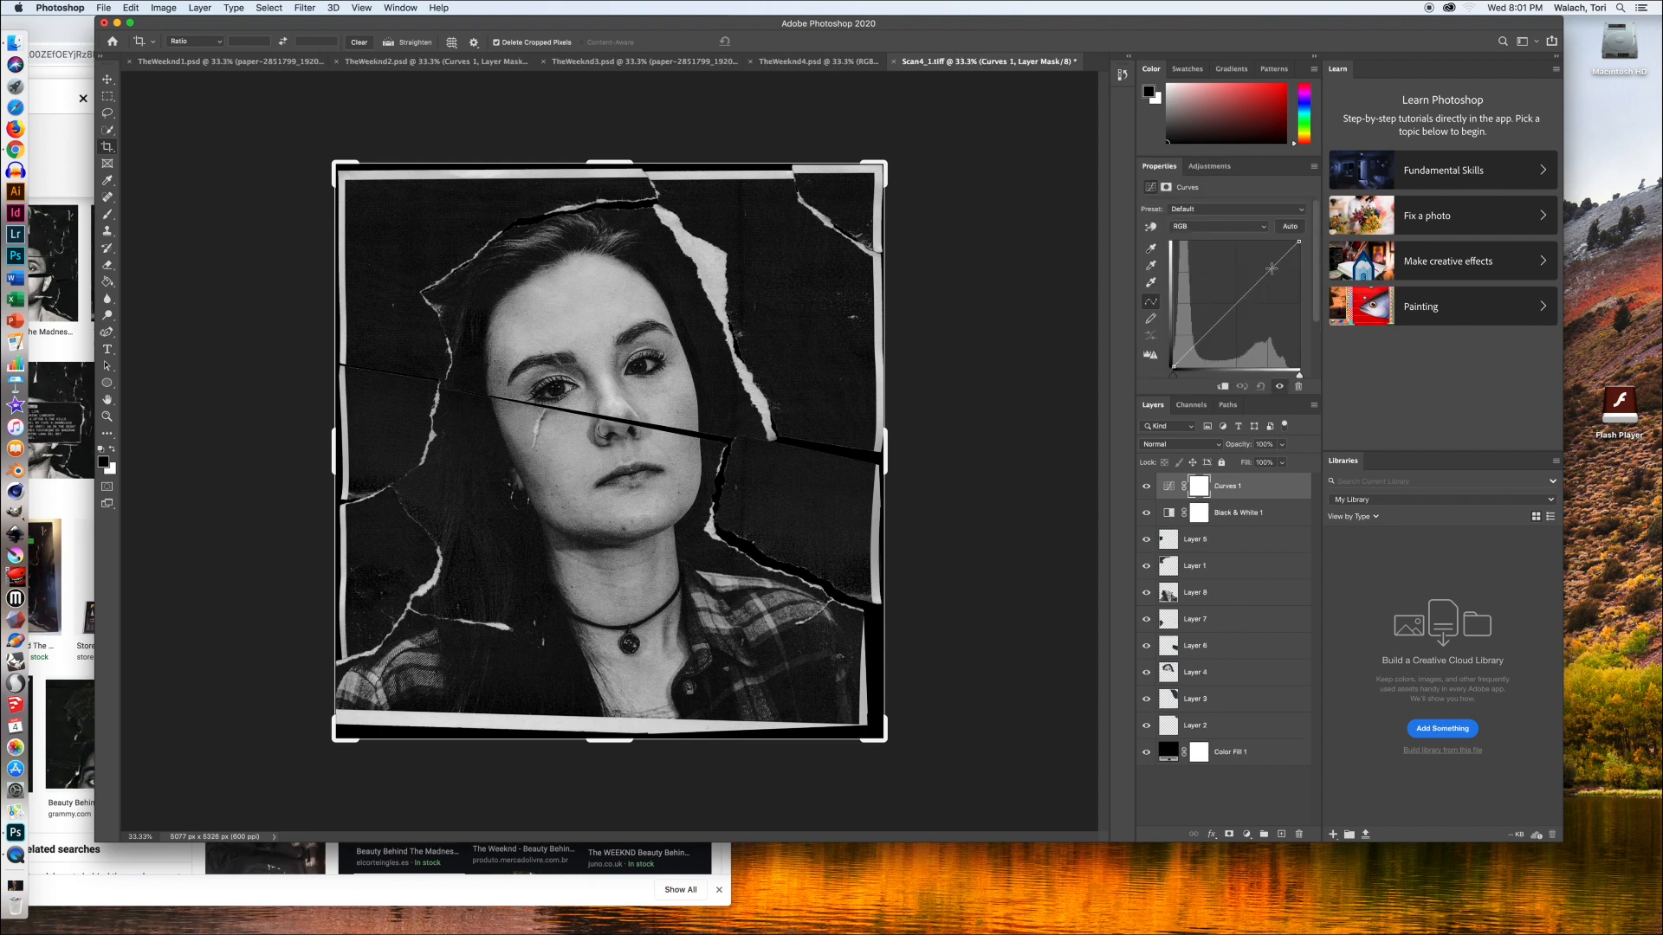
drag(1272, 268, 1199, 344)
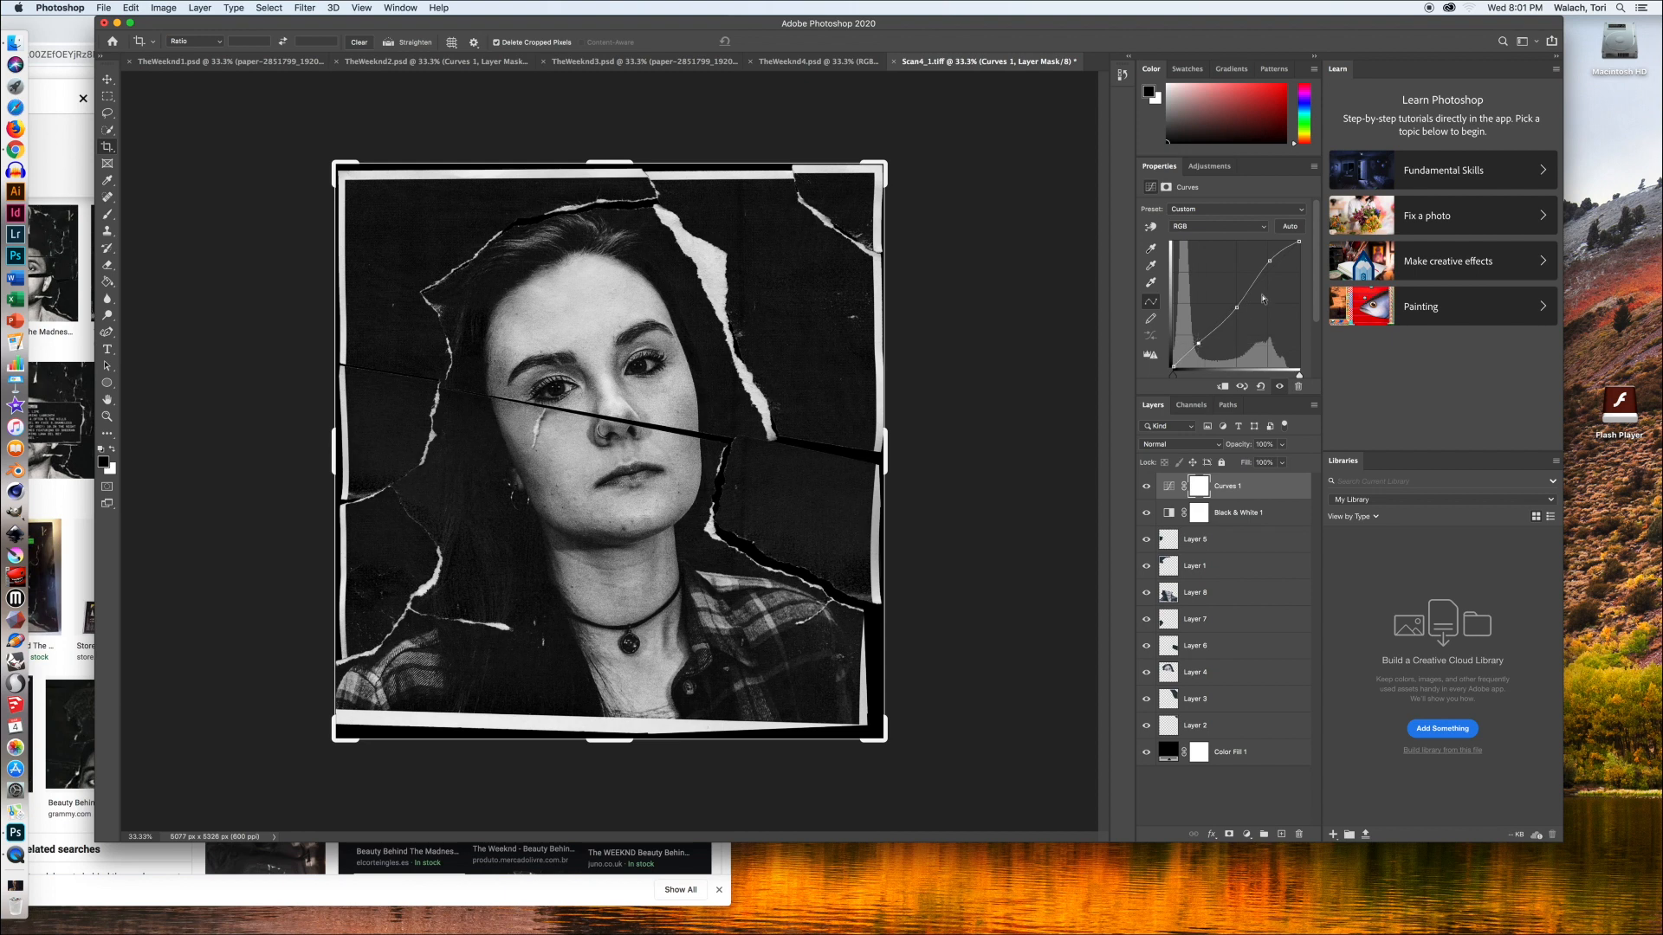
drag(1270, 260, 1269, 259)
Compare the tones with TheWeeknd4.psd and add a Brightness/Contrast adjustment with brightness 15 and contrast 50
click(778, 62)
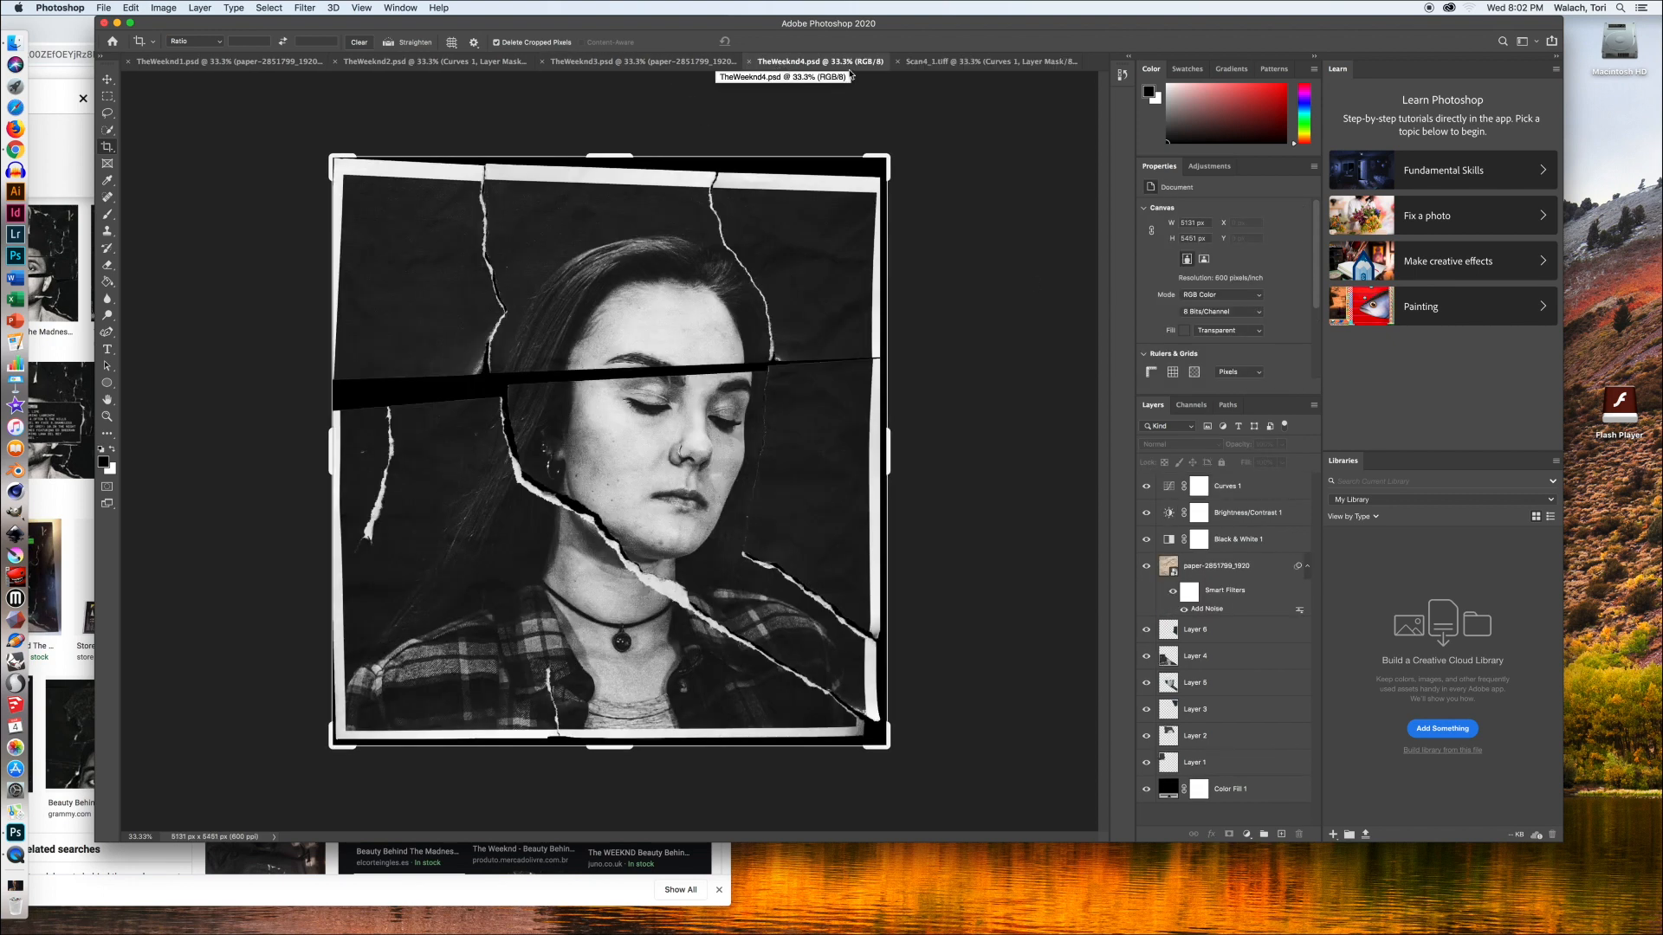
click(975, 65)
click(1219, 167)
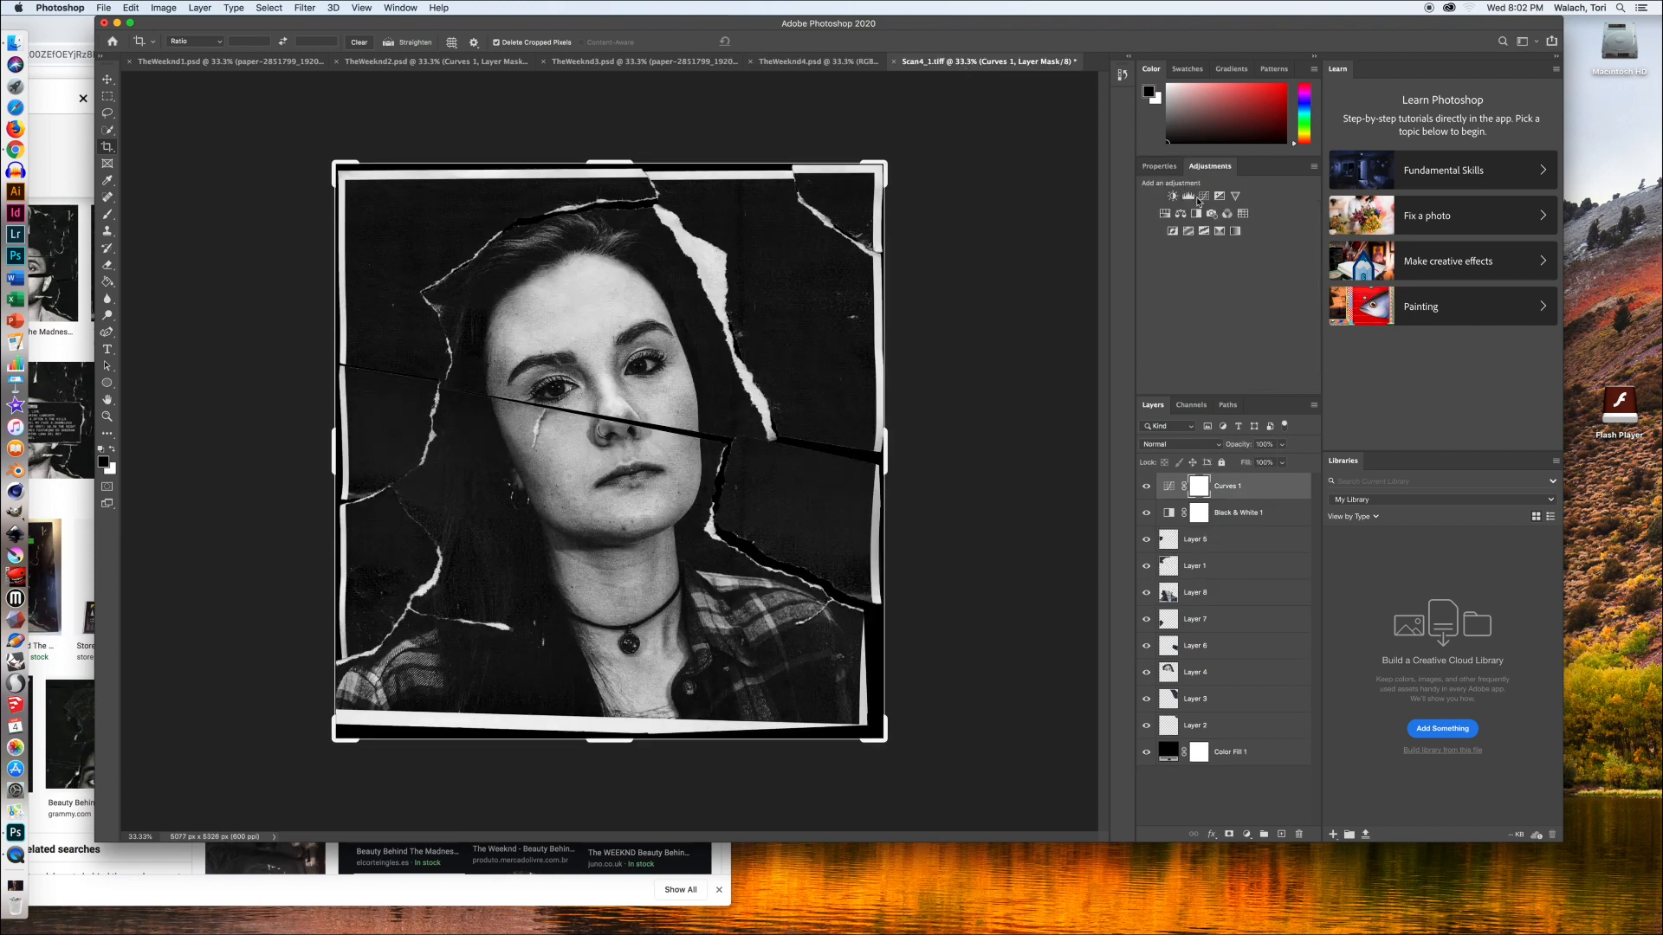
click(1174, 201)
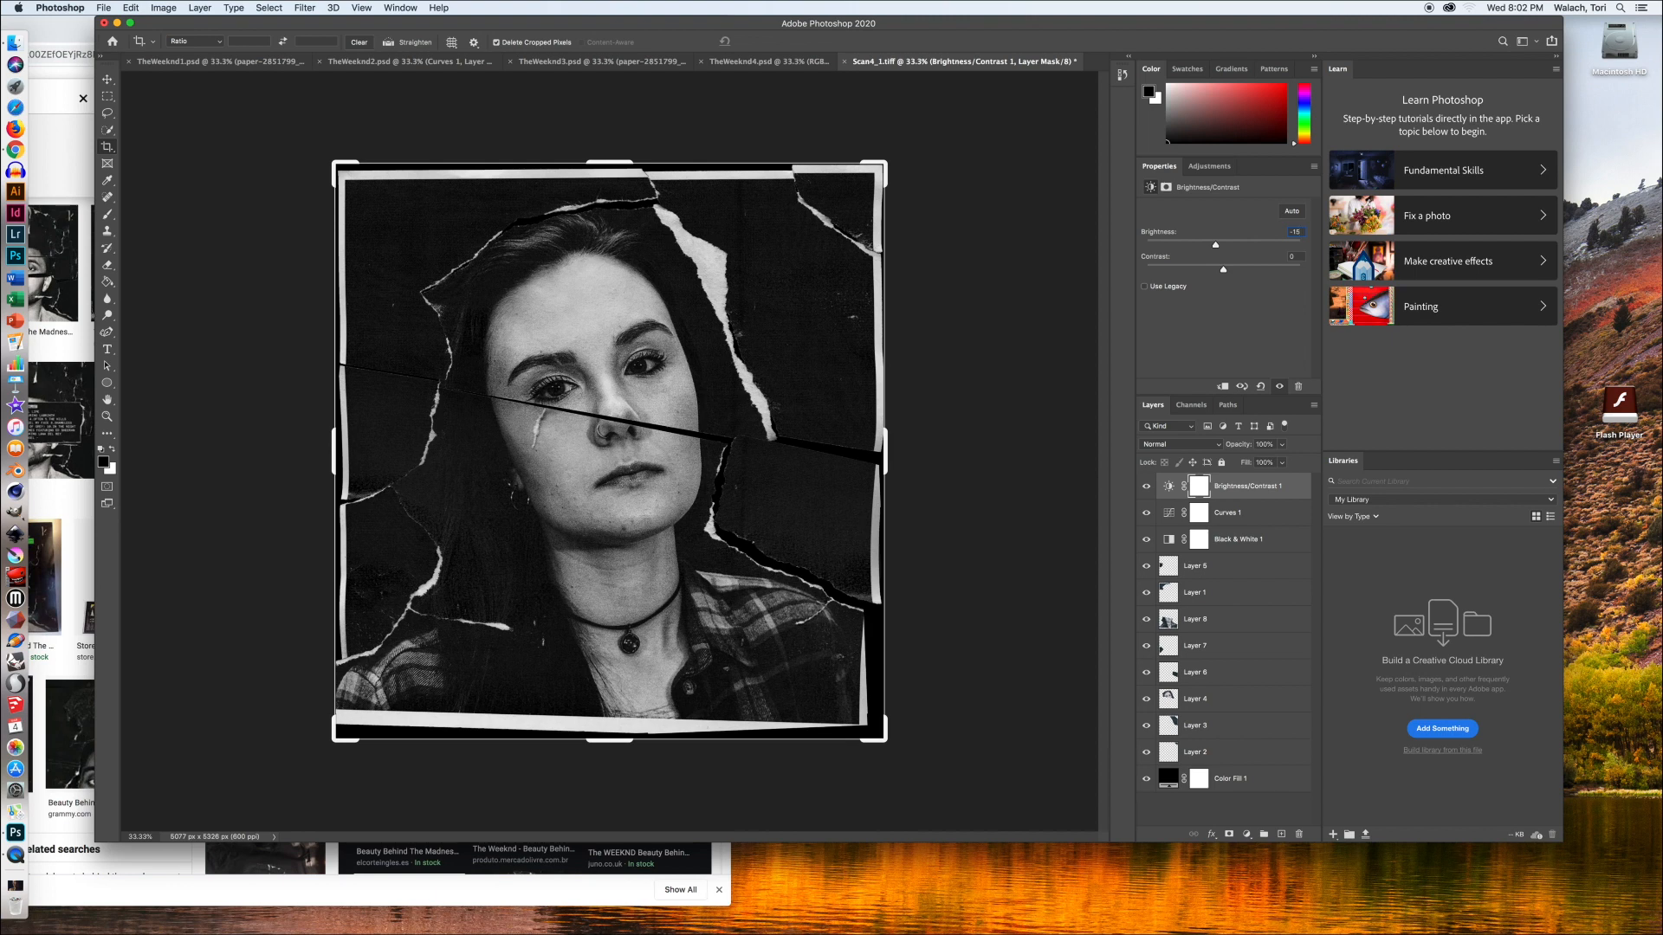
key(BackSpace)
key(BackSpace)
key(BackSpace)
text(15)
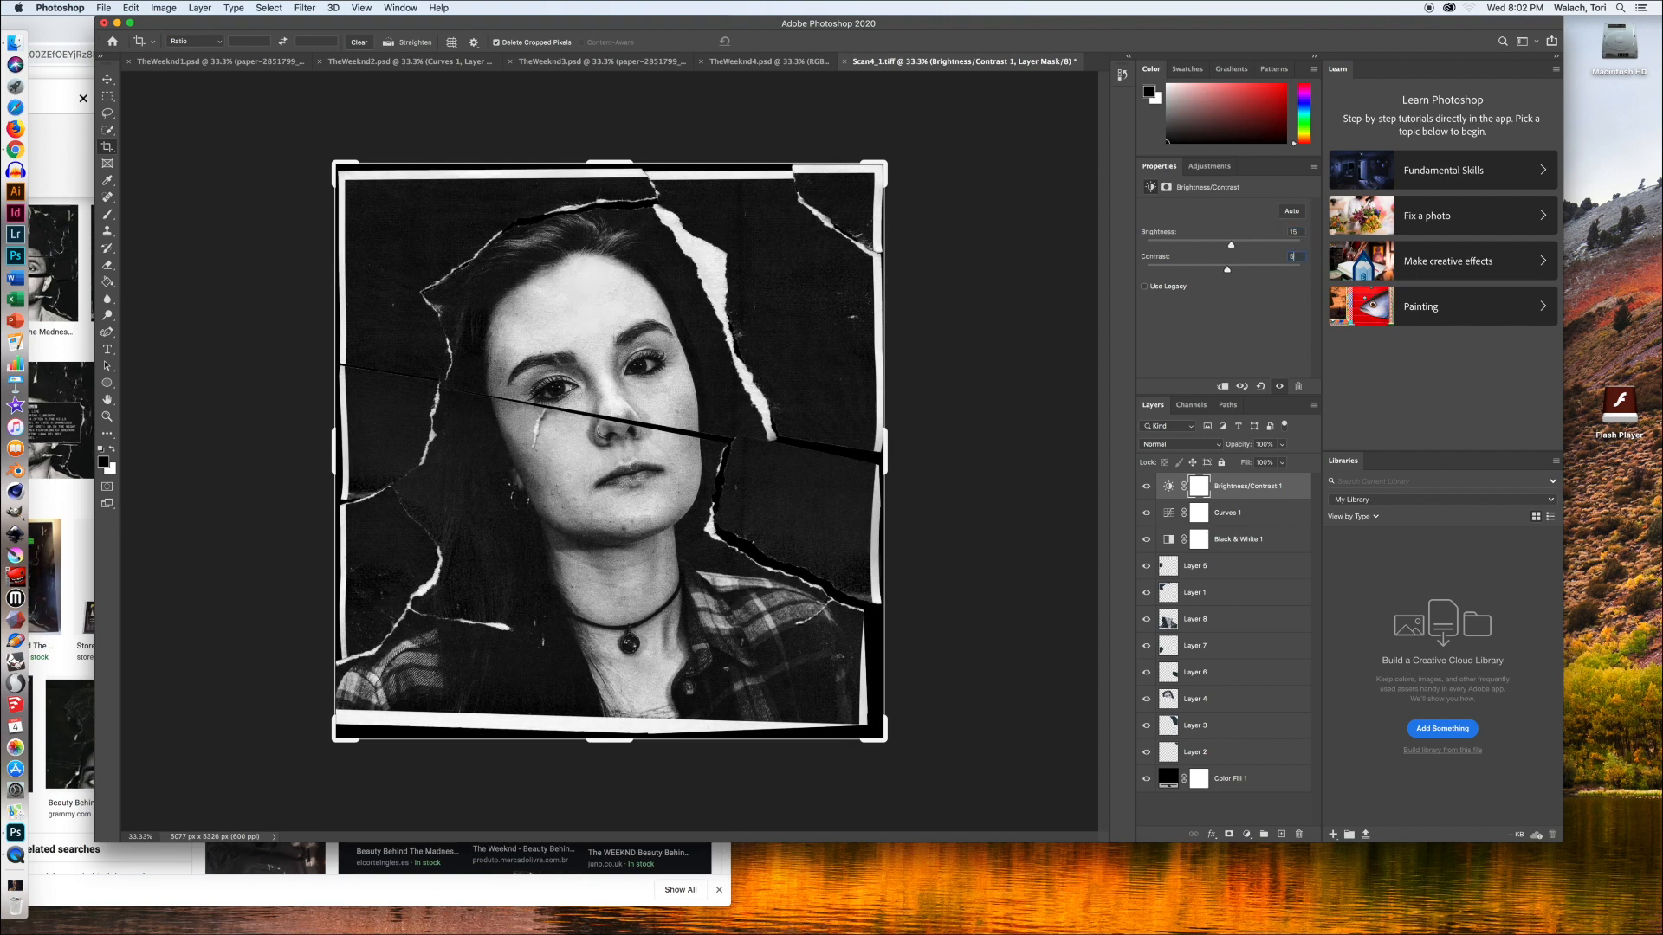
text(0)
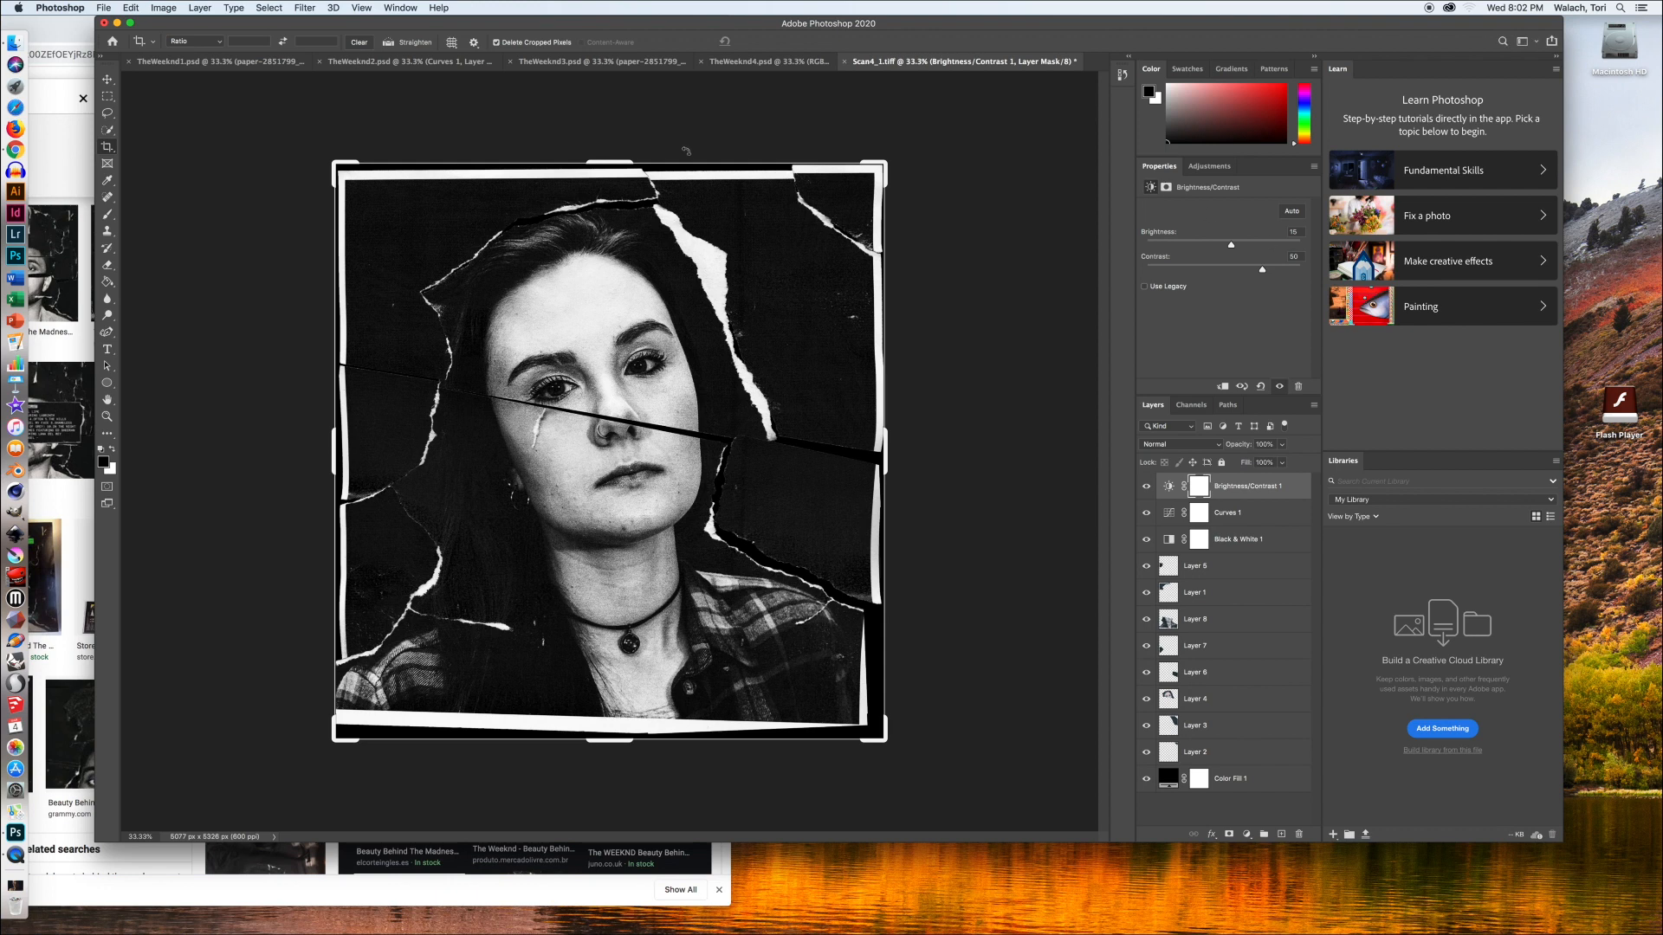
Check the collage against TheWeeknd4.psd again and set the Brightness/Contrast adjustment's contrast to 40
click(767, 60)
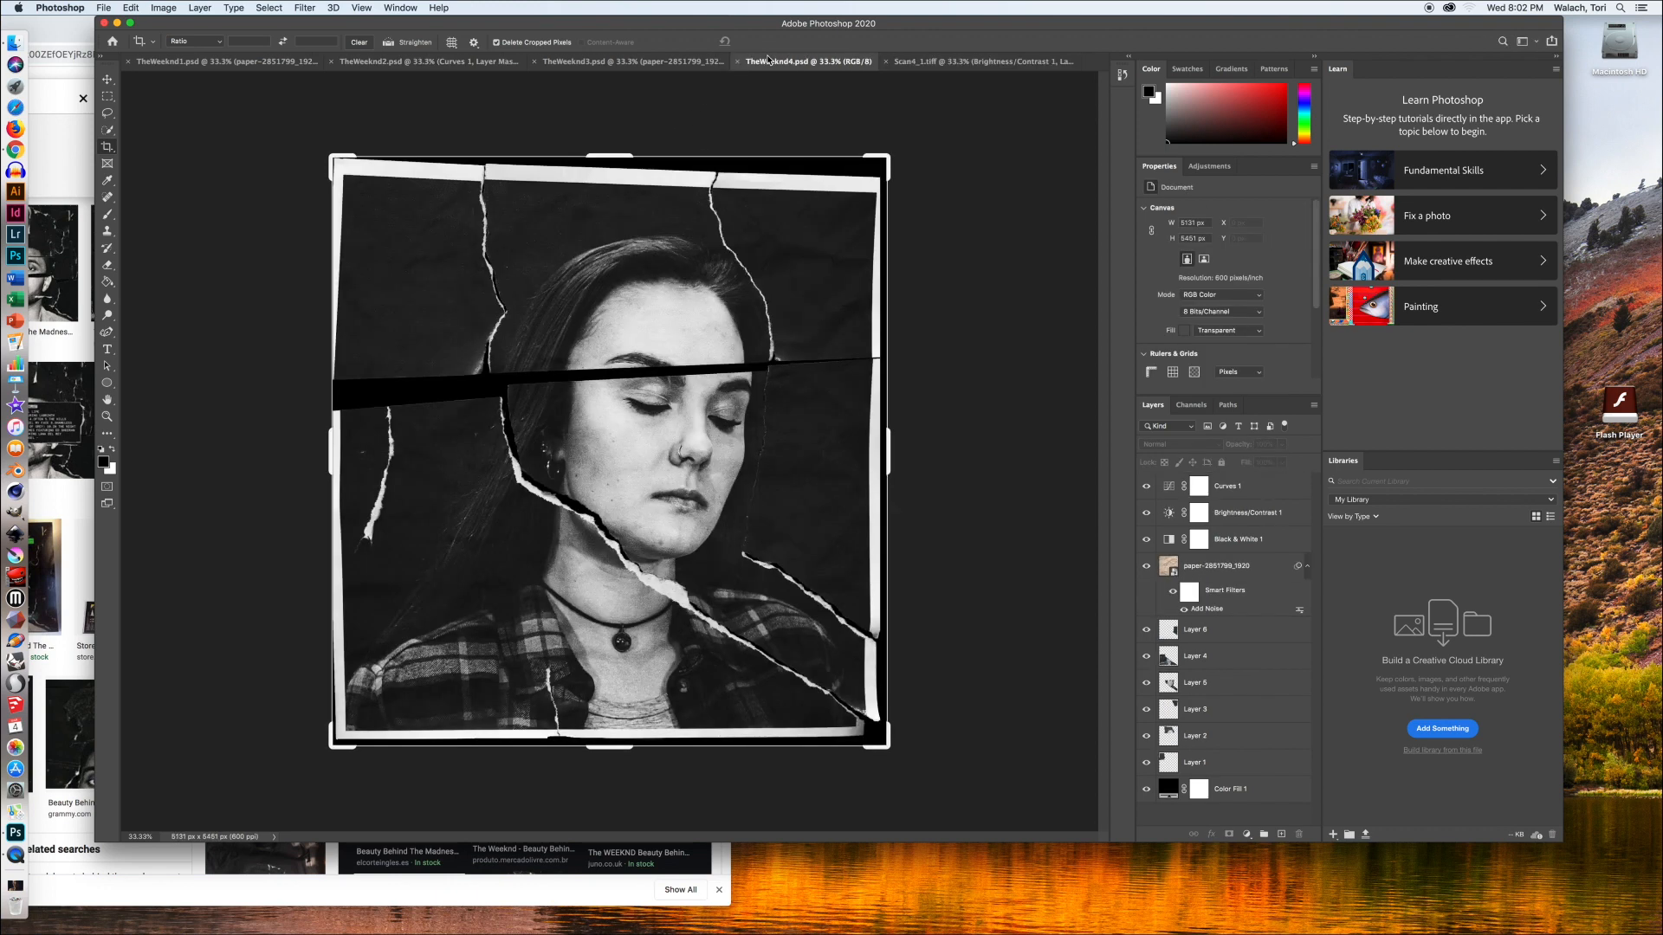
click(936, 63)
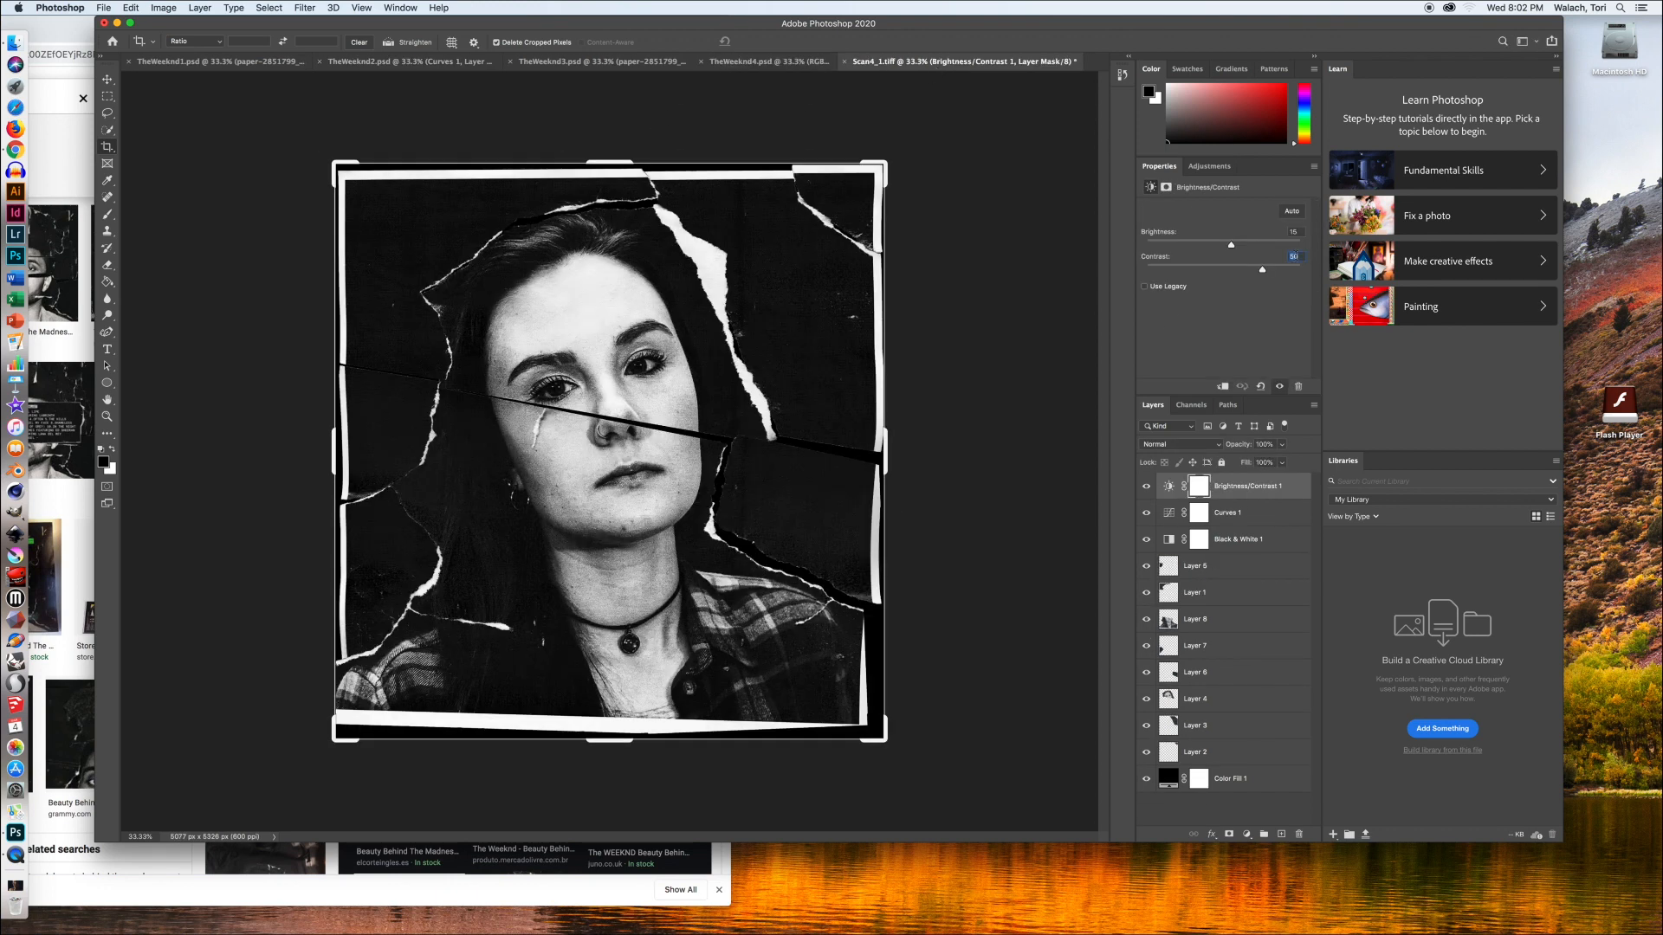
text(4)
key(BackSpace)
Place the paper-2851799_1920.jpg texture from The Weeknd folder in Finder into the collage document in Photoshop
drag(243, 25, 226, 214)
click(1096, 147)
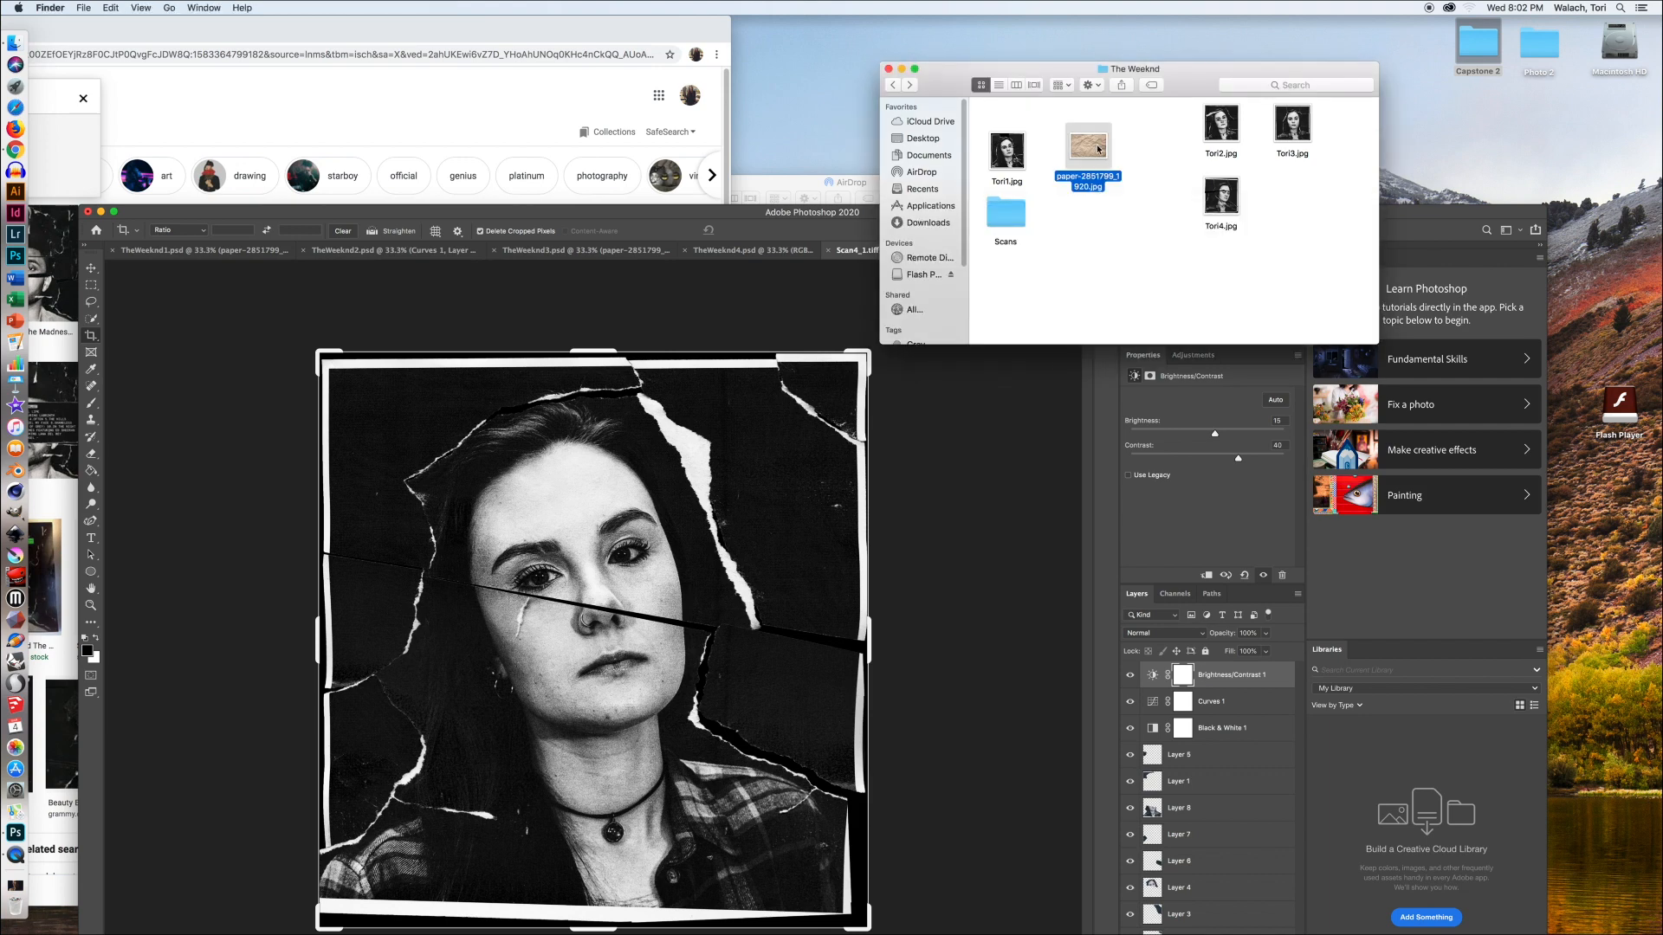
drag(1091, 157, 749, 494)
drag(942, 217, 971, 29)
Scale the placed paper texture to about 212%, position it to cover the whole canvas, and apply the placement
drag(415, 313, 316, 143)
drag(830, 214, 935, 128)
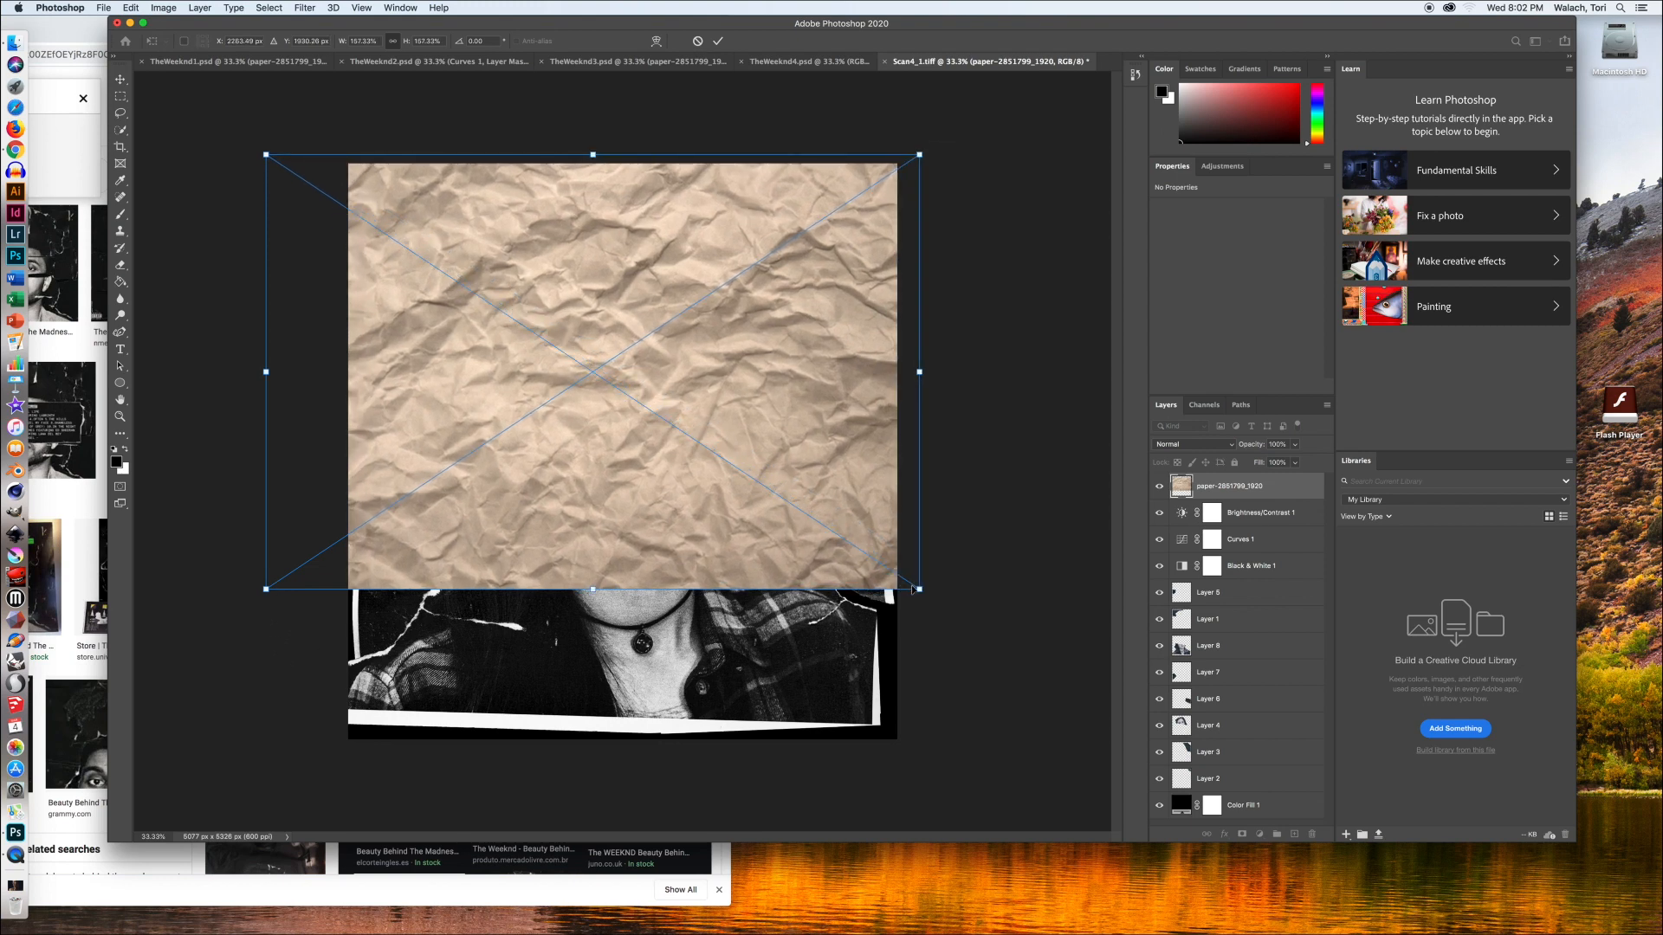
drag(913, 590, 999, 642)
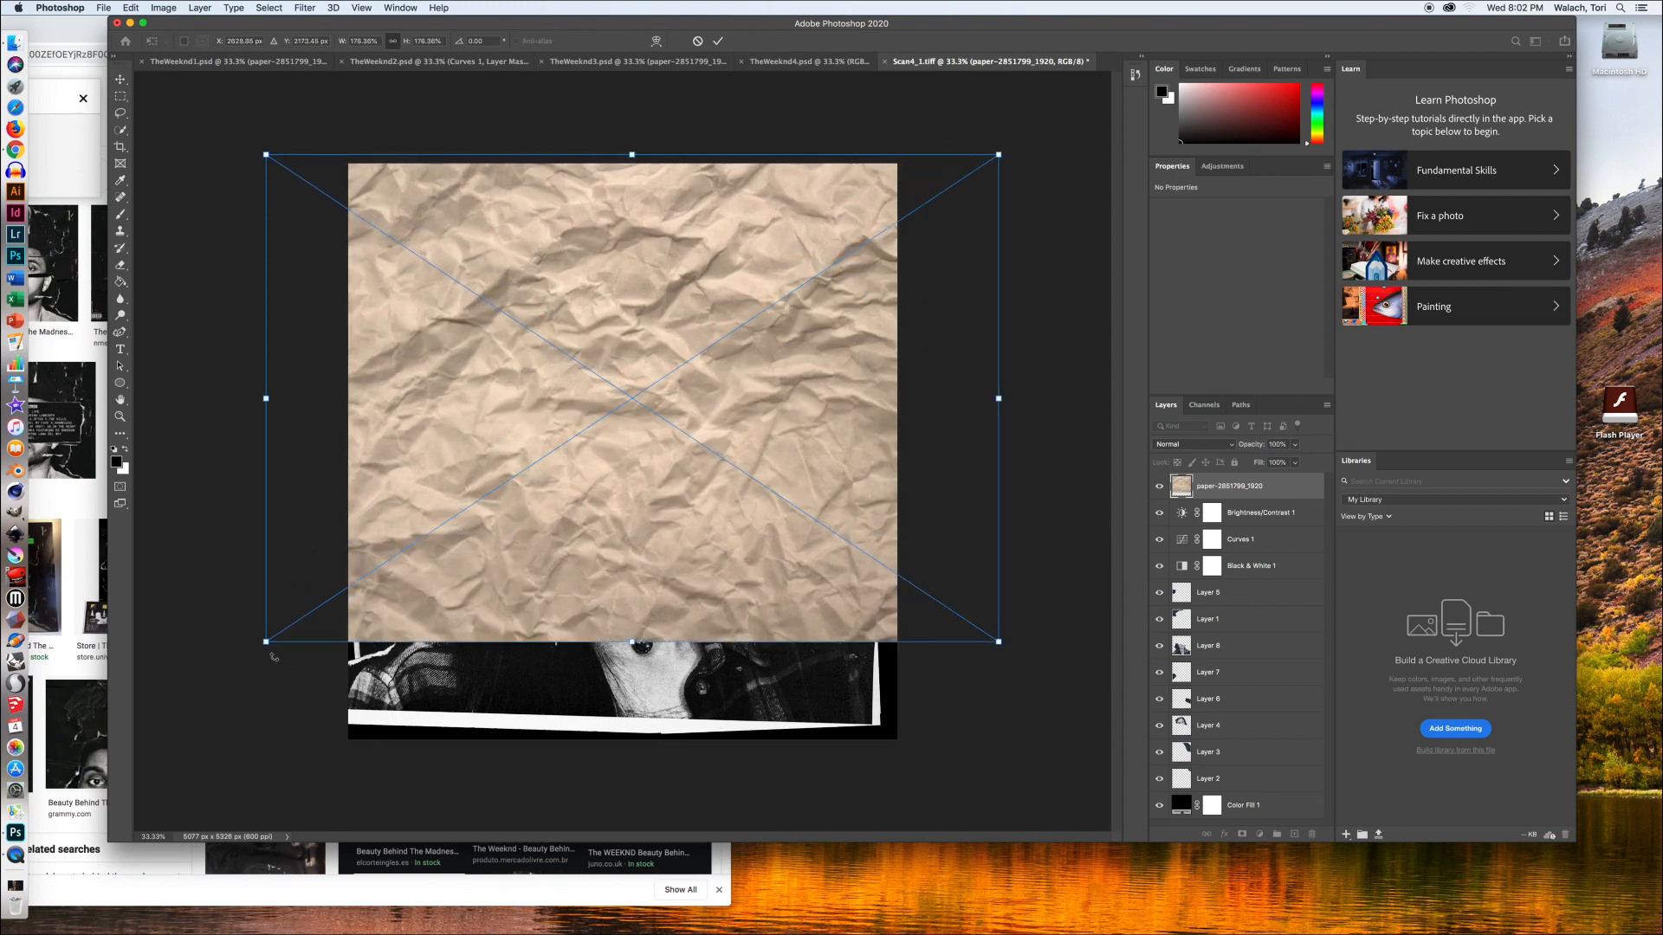
drag(265, 642, 201, 690)
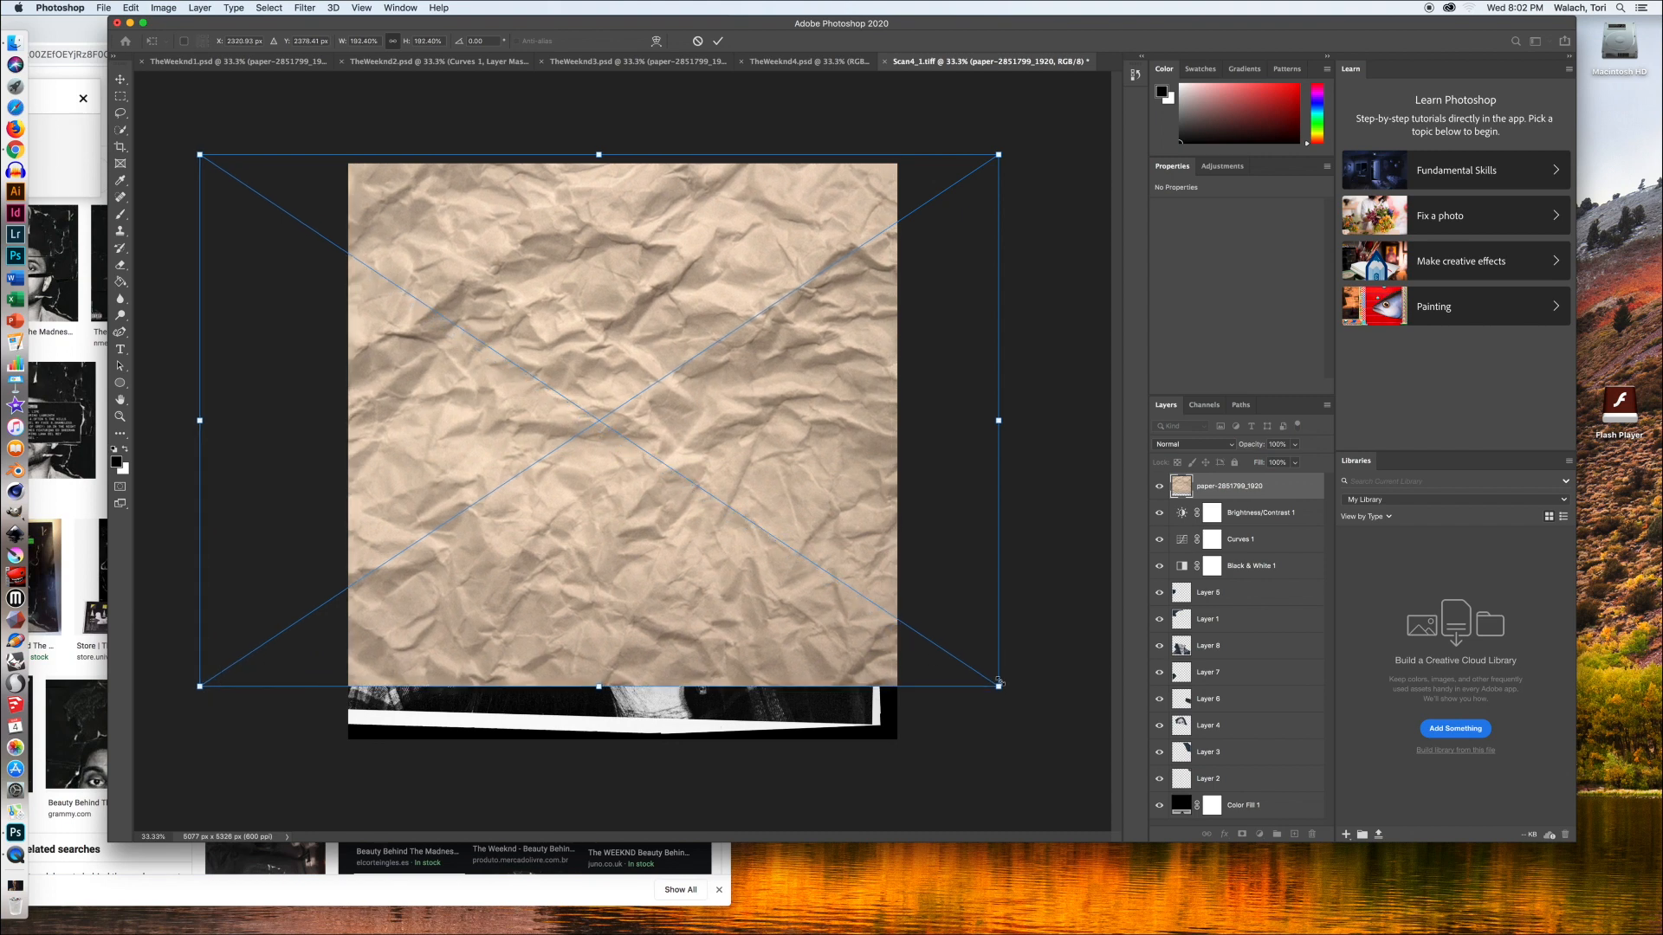
drag(998, 691, 1088, 752)
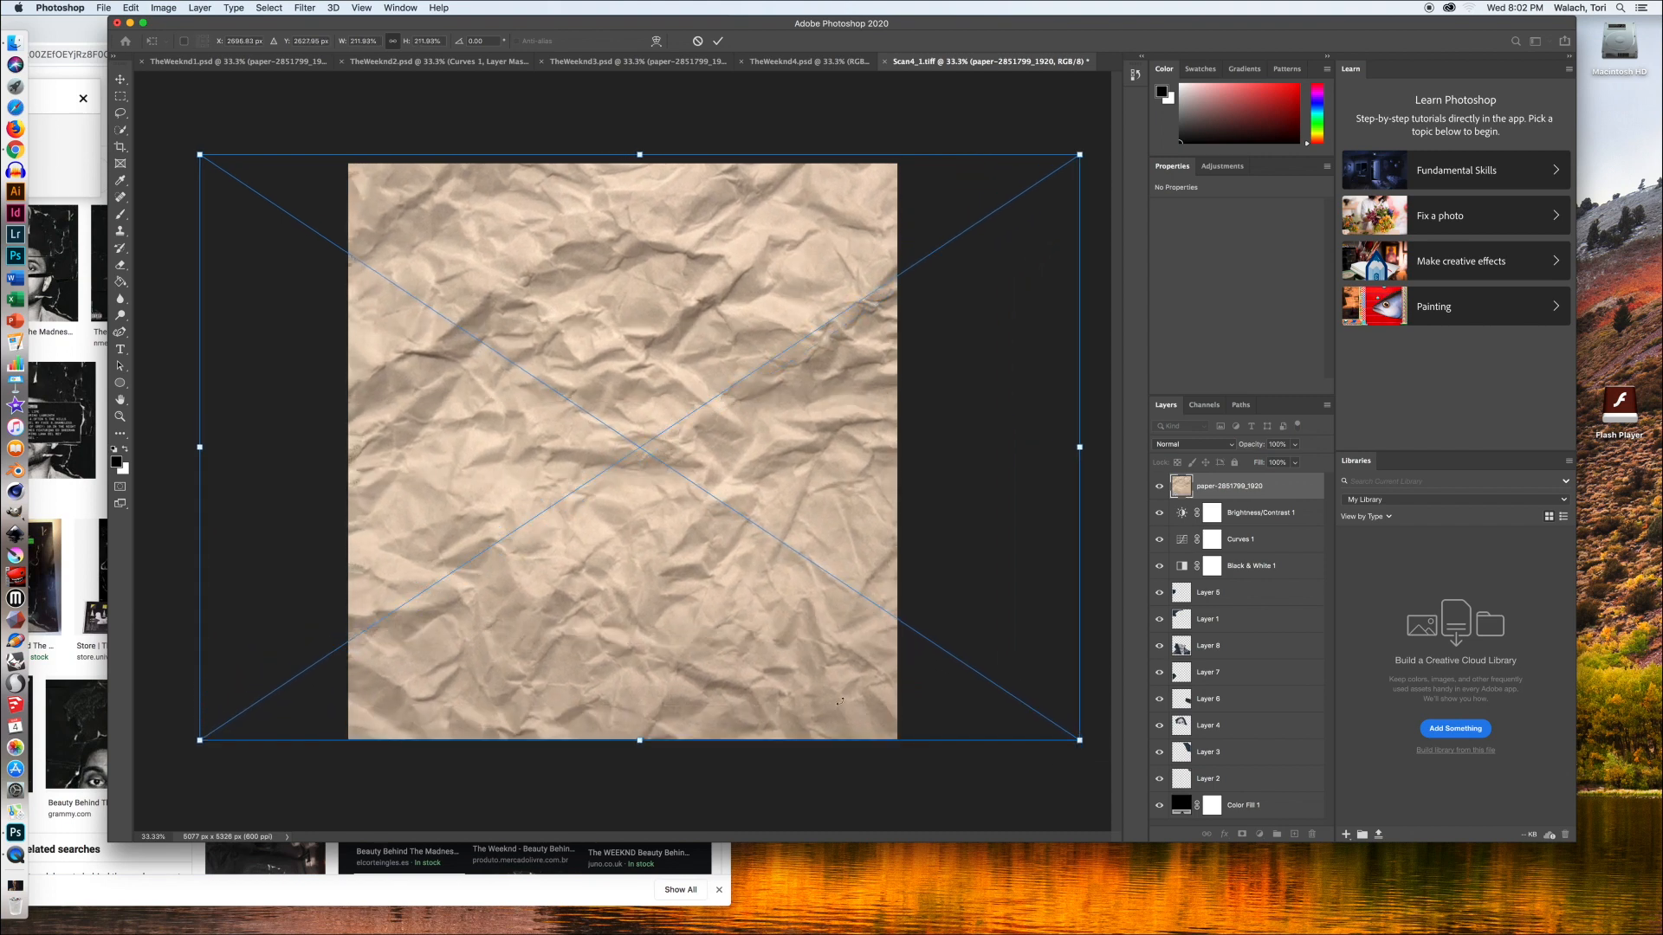
drag(660, 582, 623, 585)
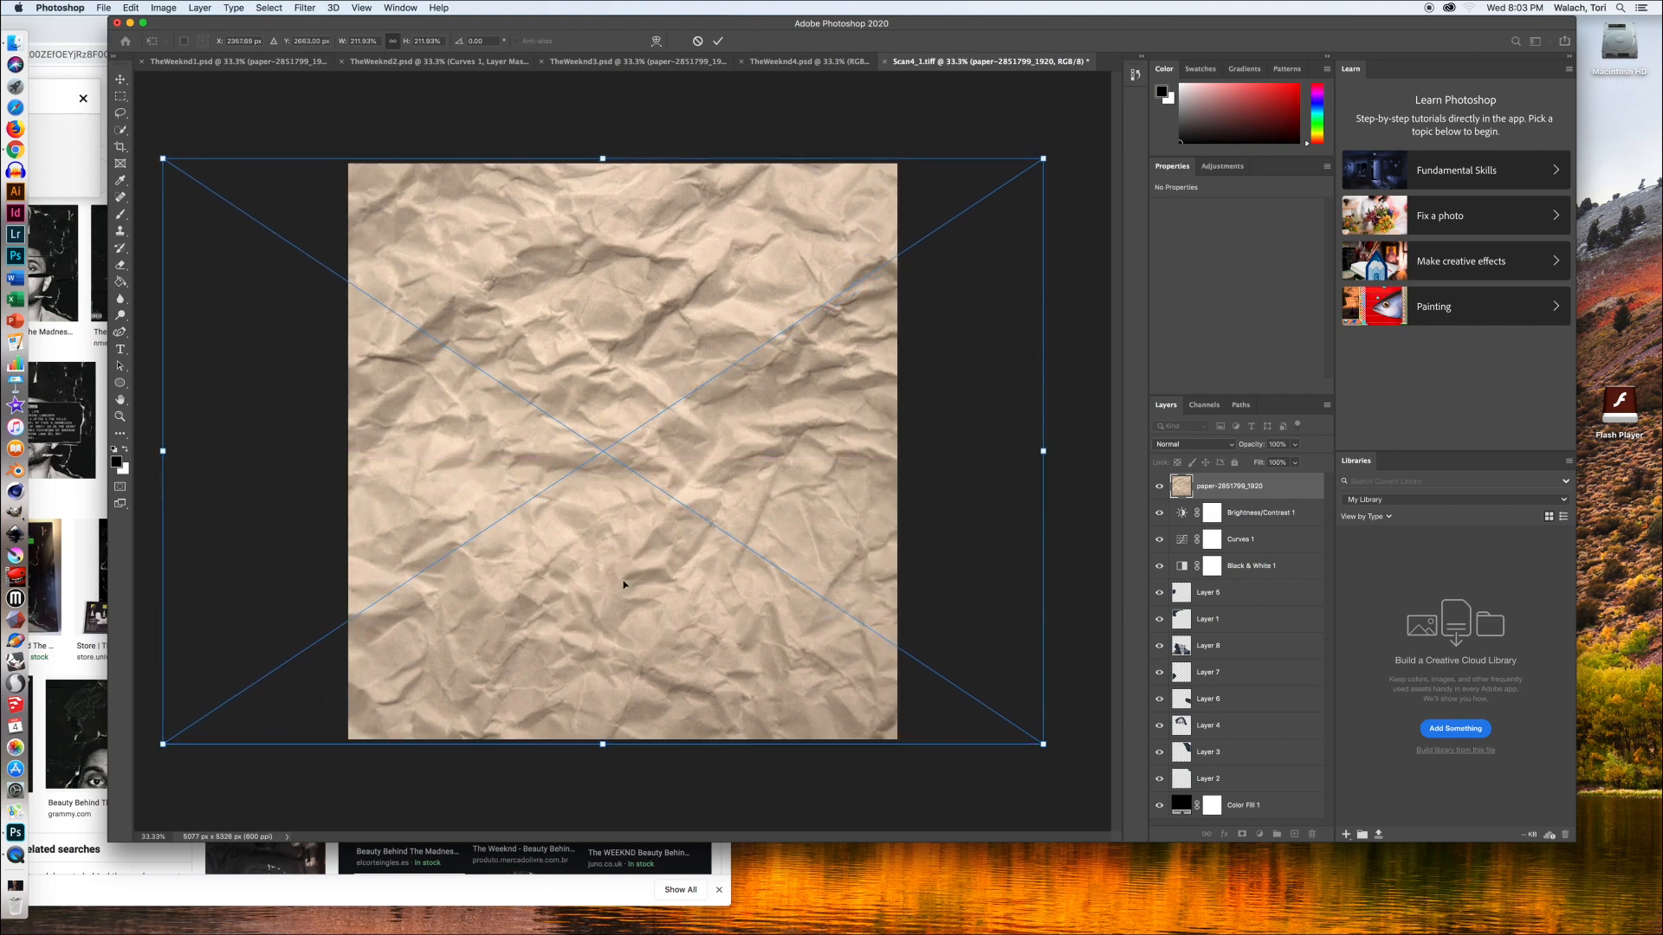
key(Return)
key(c)
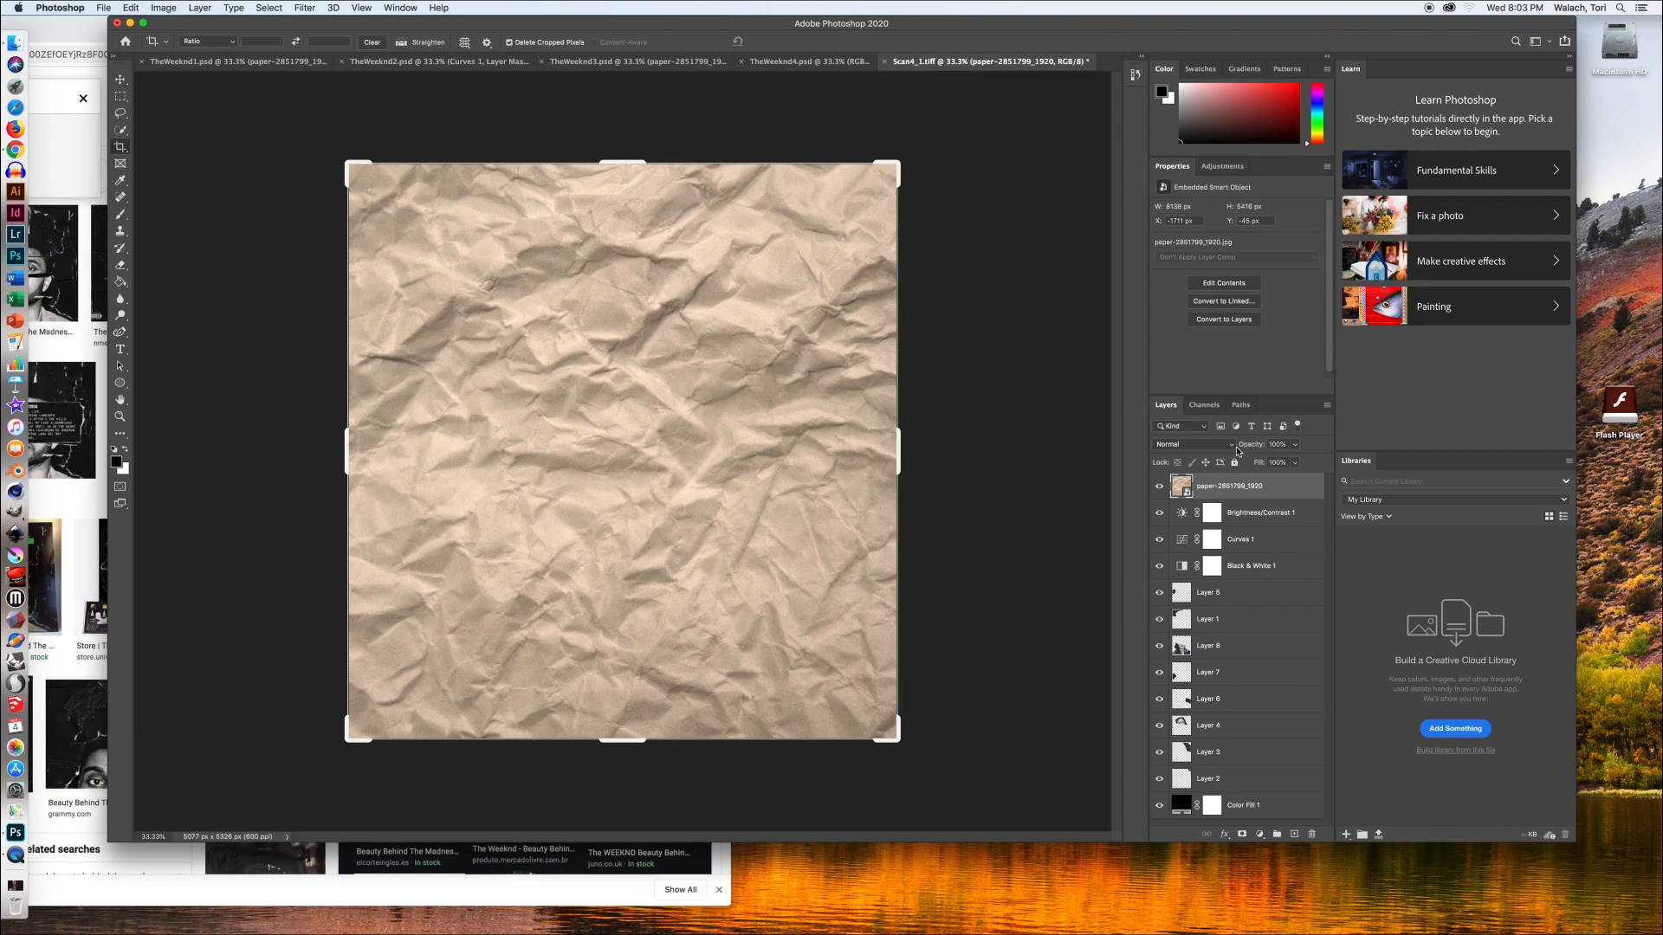
Match the paper texture layer to the one in TheWeeknd4.psd with Soft Light blending at 50% opacity, and compare both documents
click(810, 62)
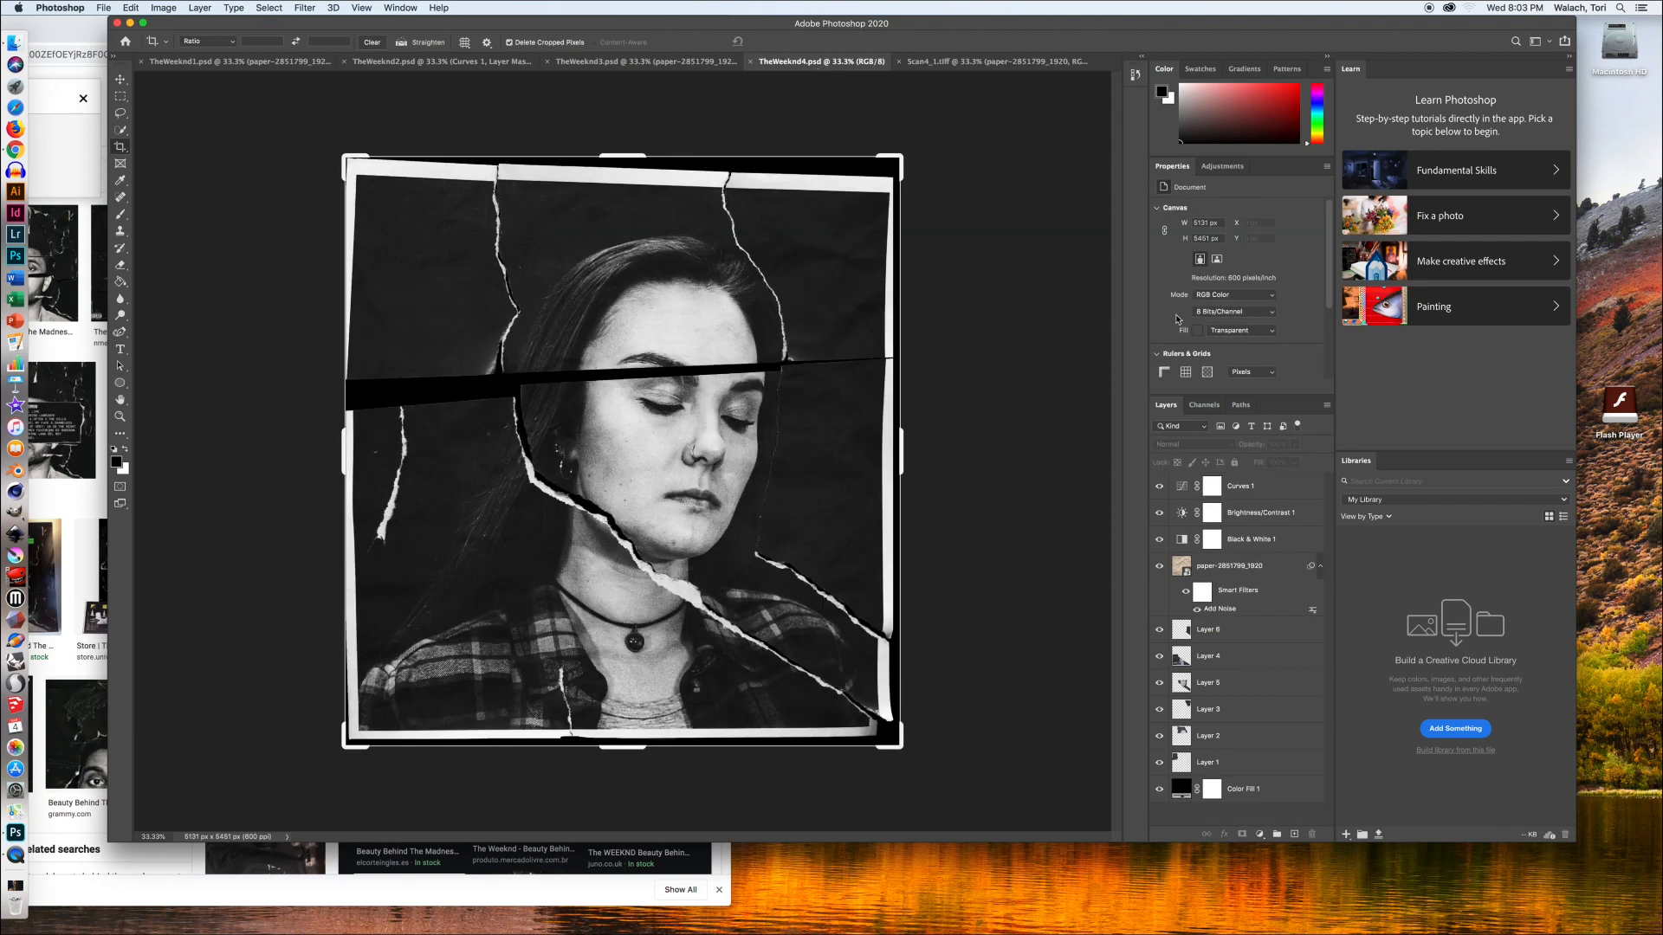
click(1260, 568)
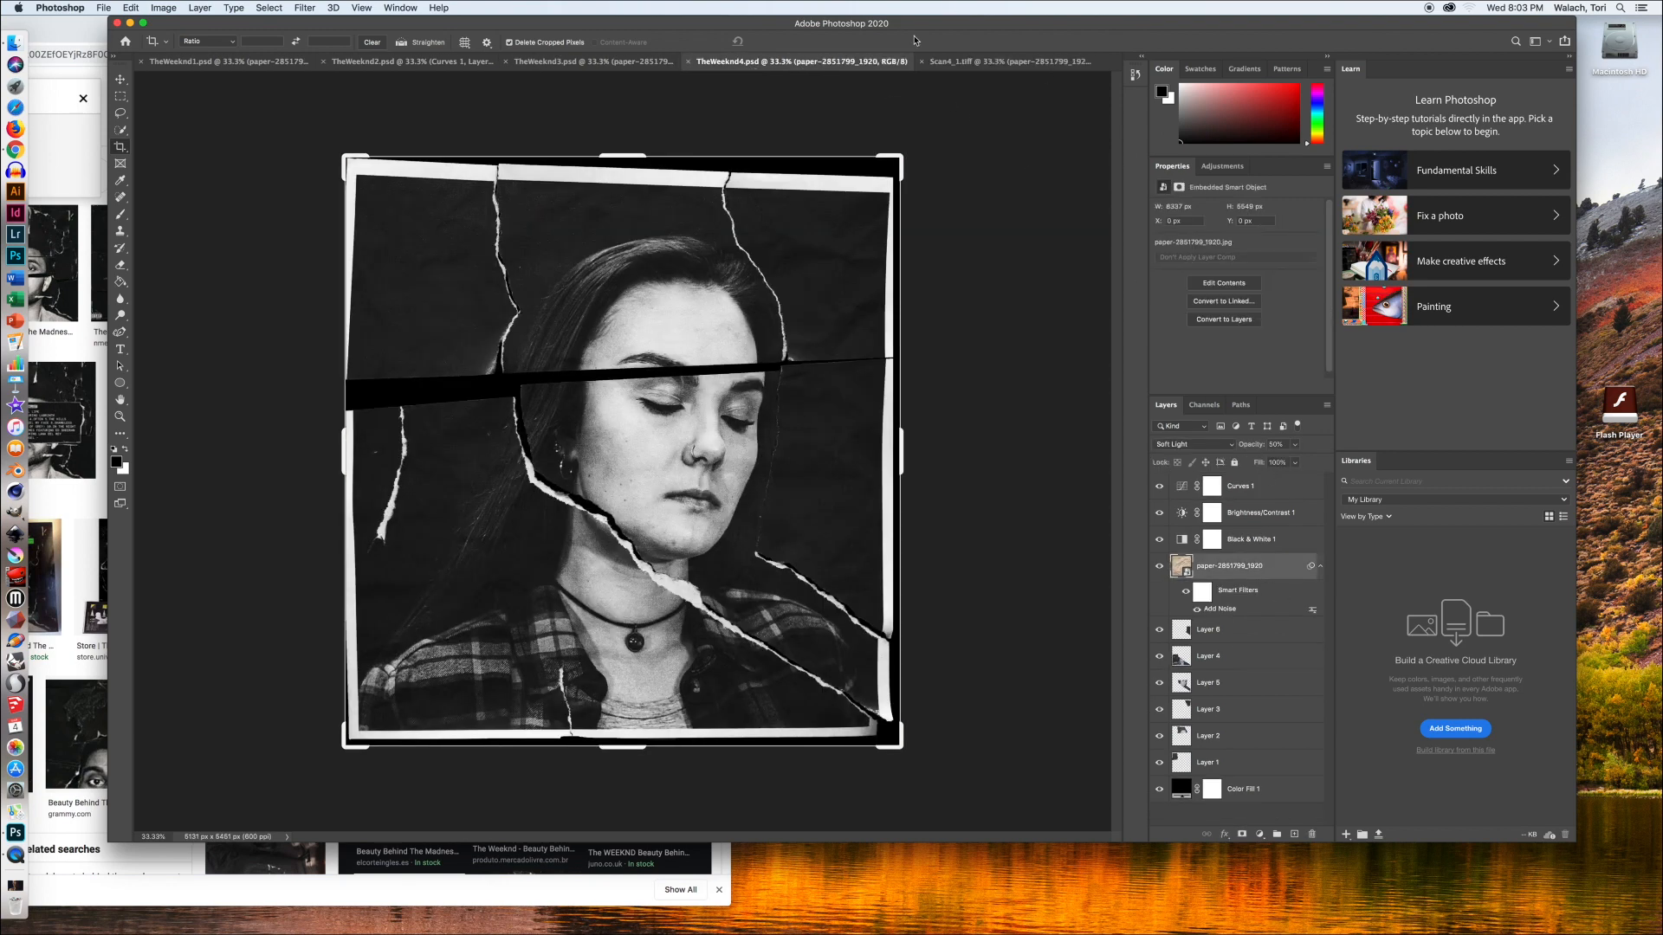
click(964, 63)
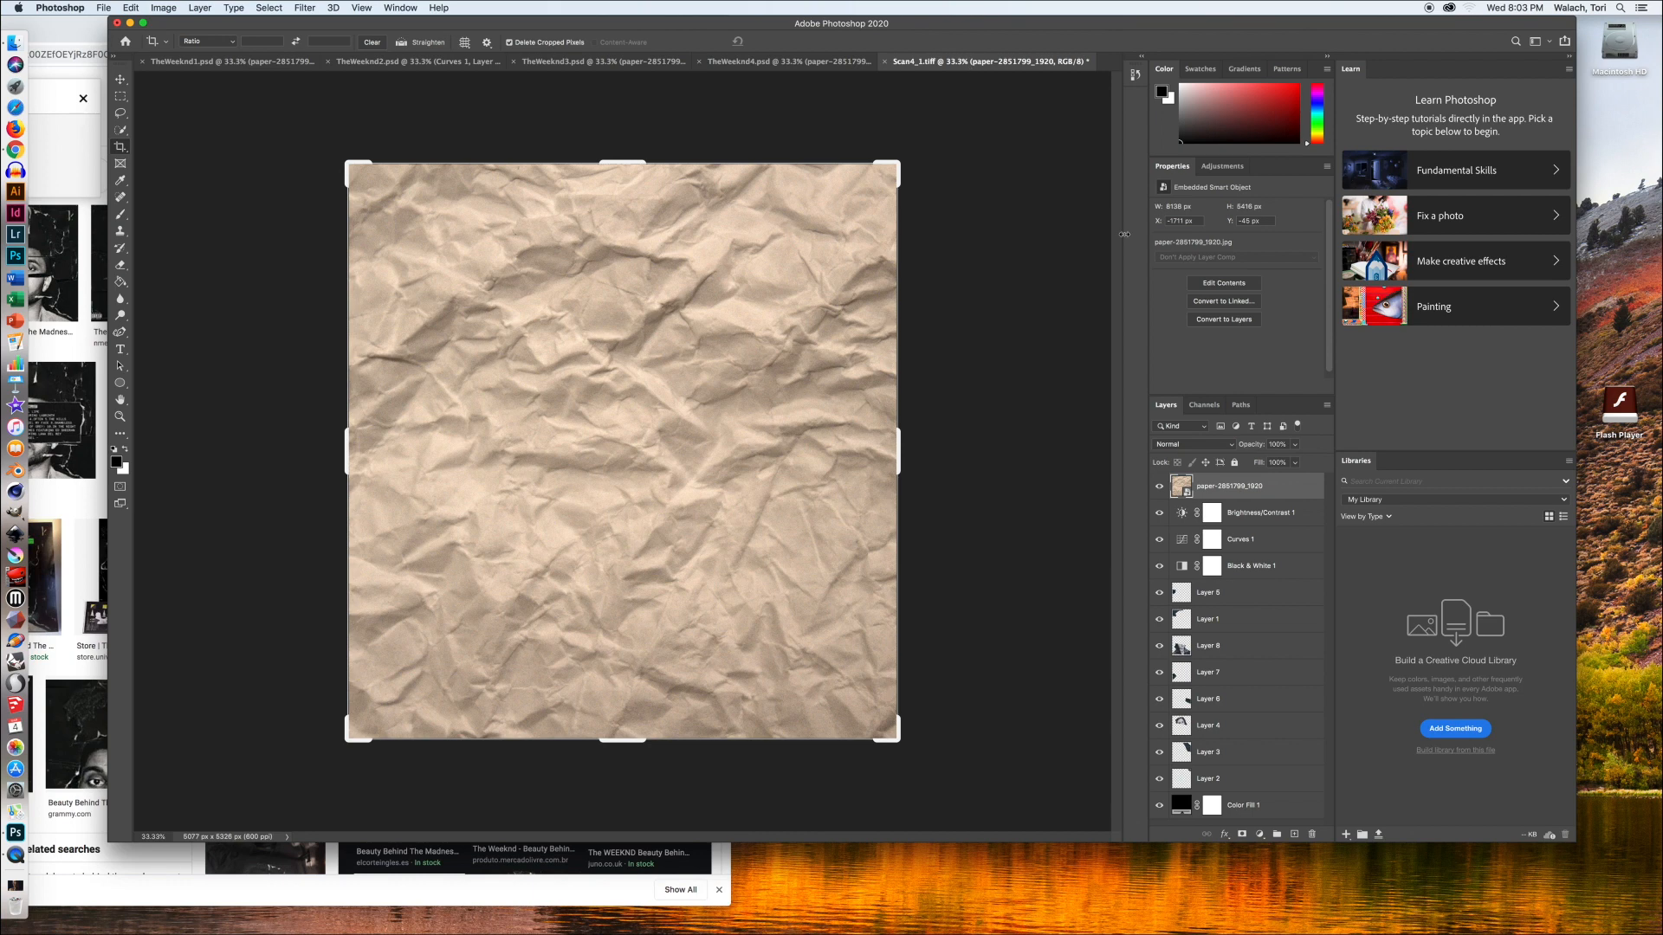
click(1227, 445)
click(1222, 446)
click(1225, 445)
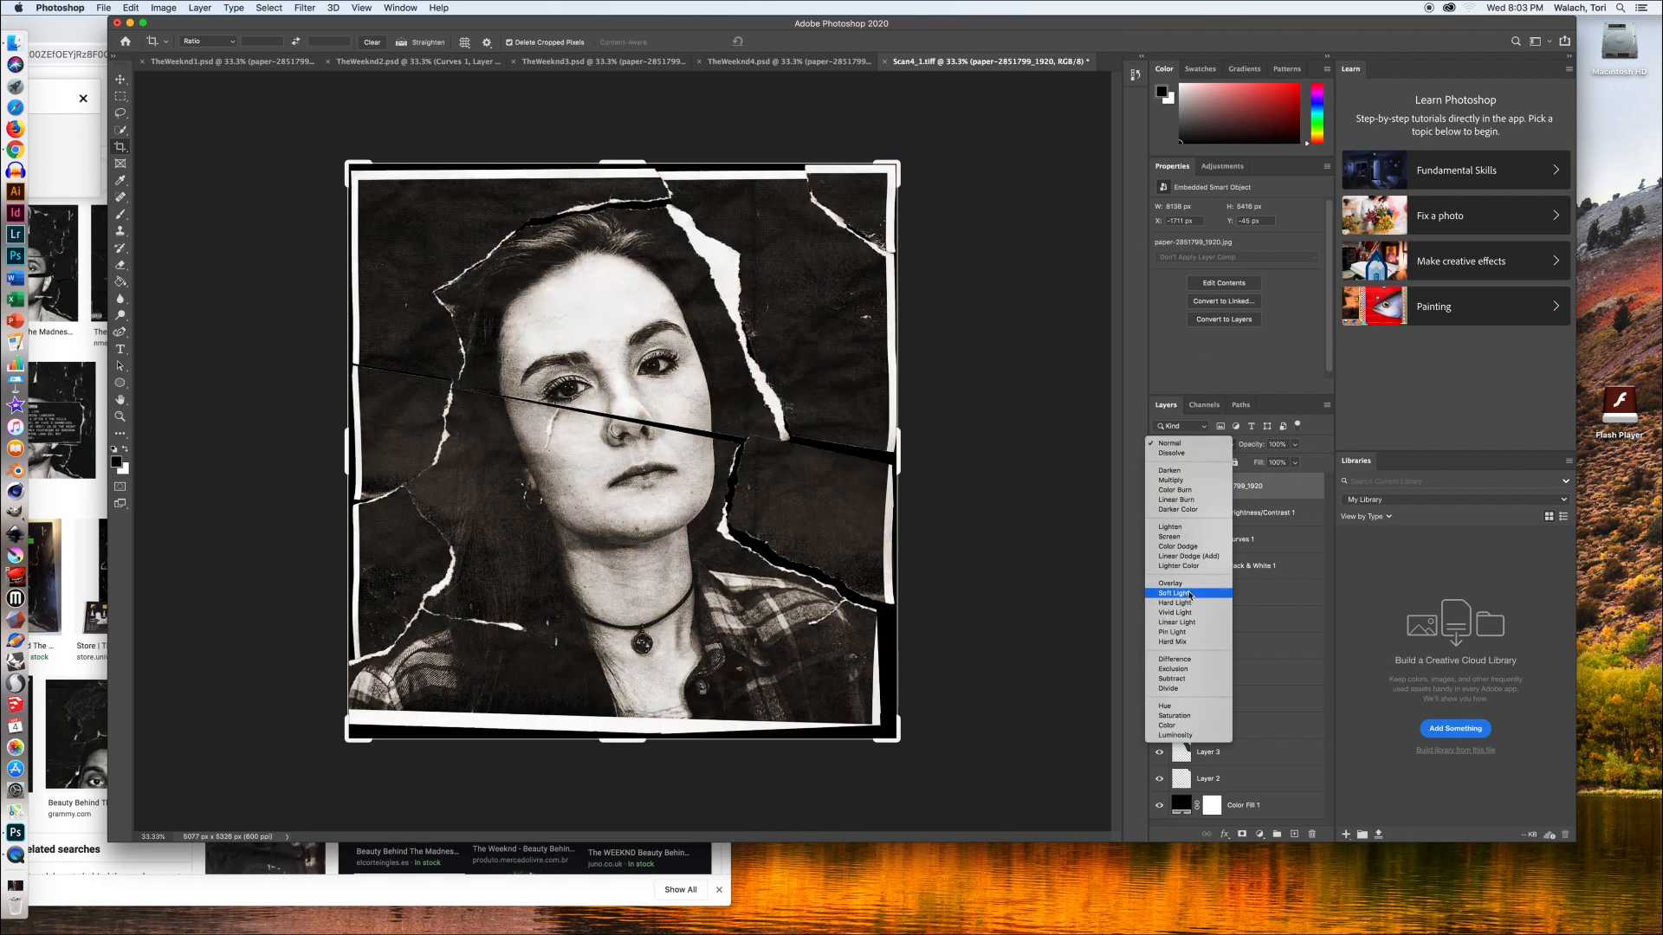
click(1190, 594)
double_click(1277, 445)
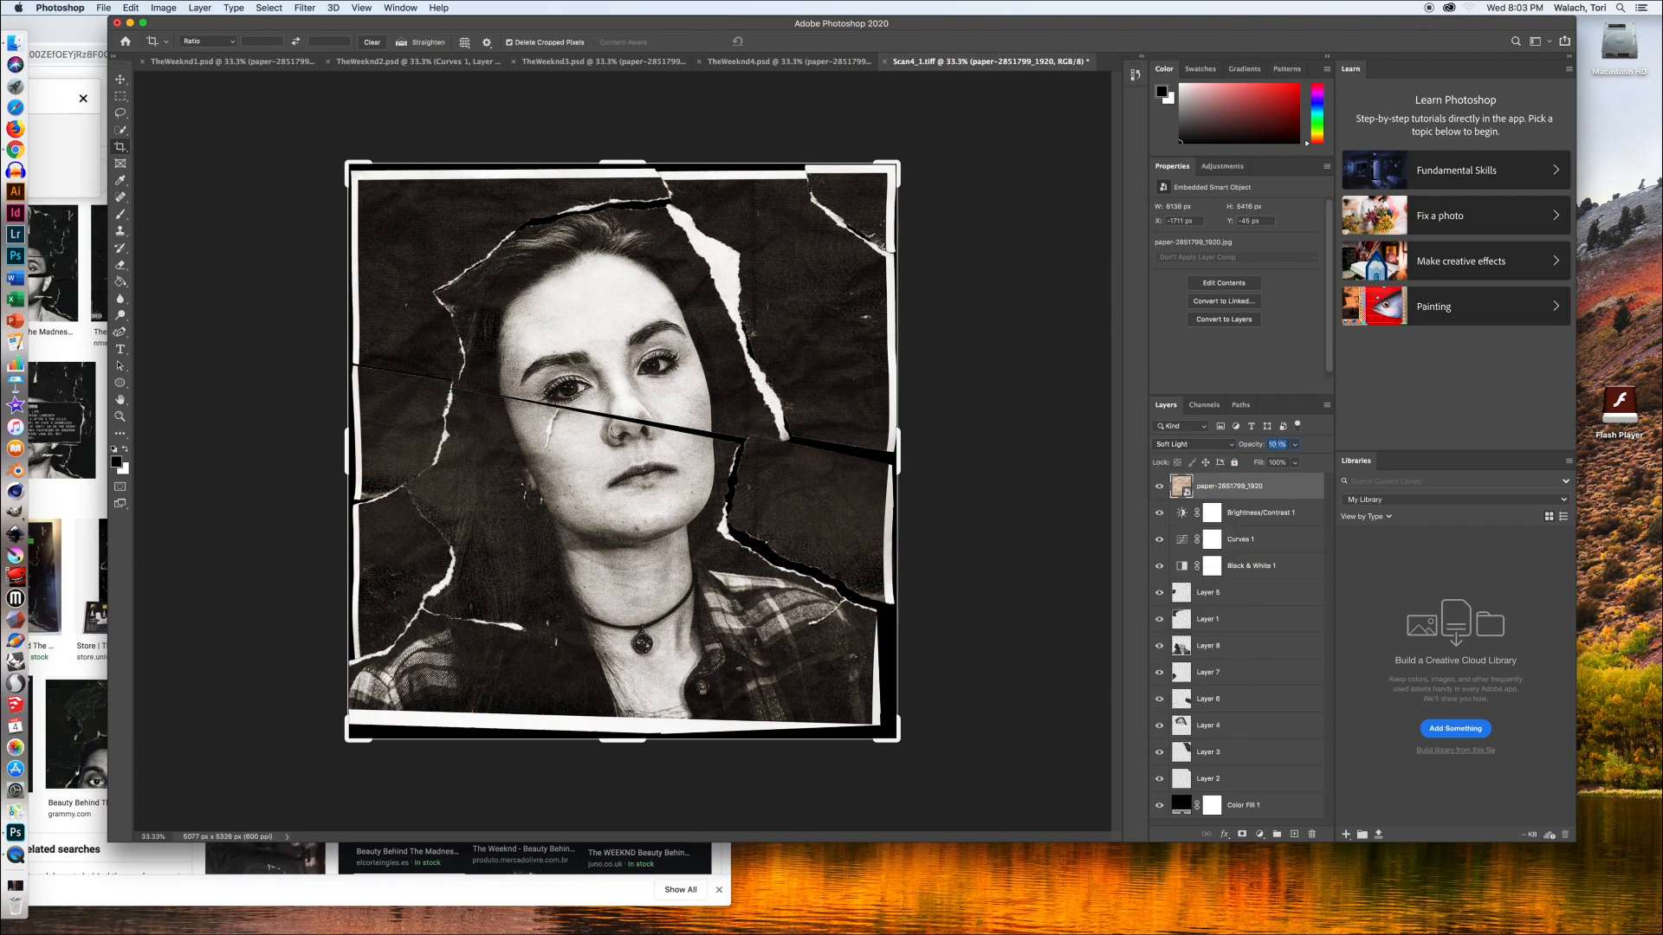
text(50)
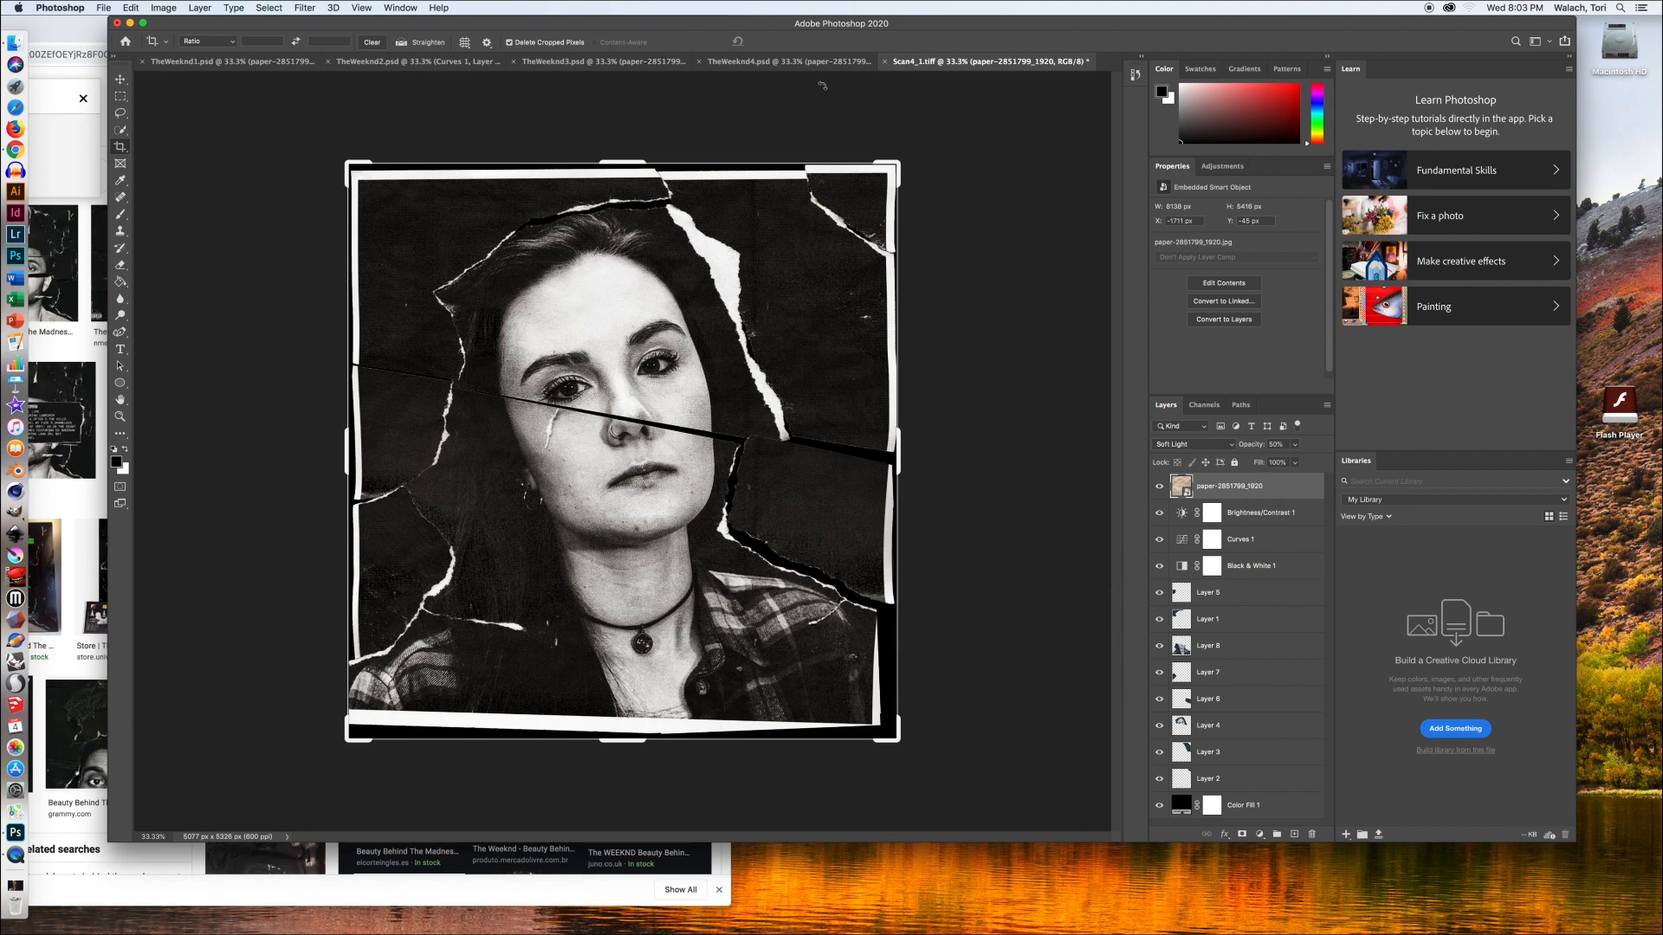
click(800, 62)
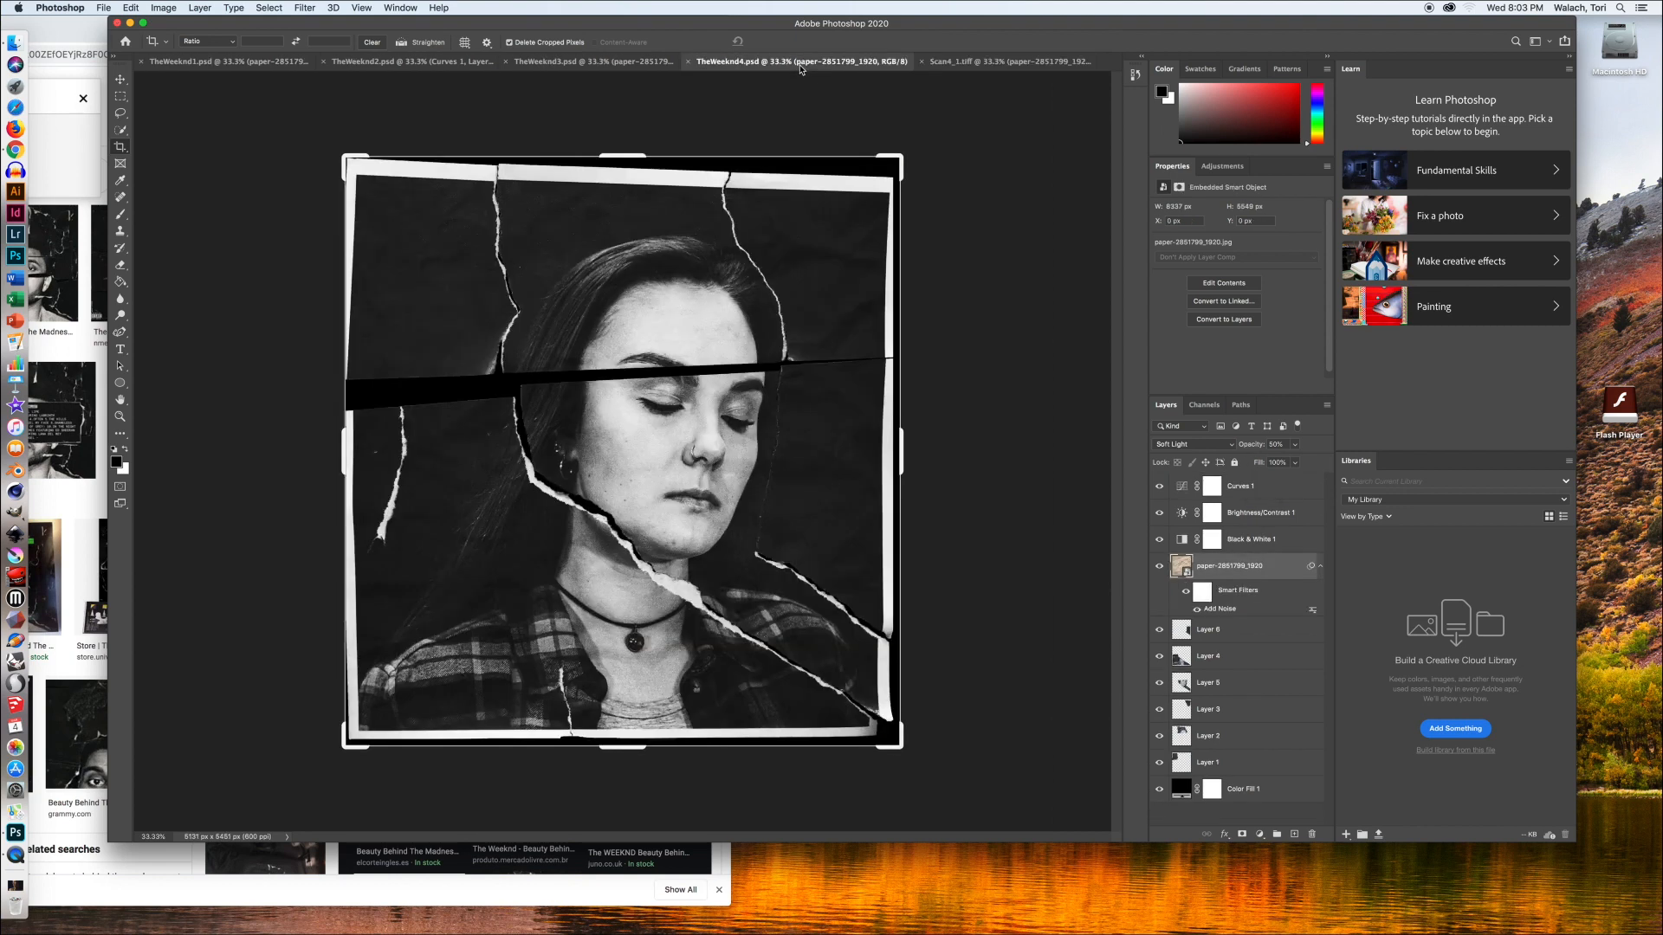
click(1004, 61)
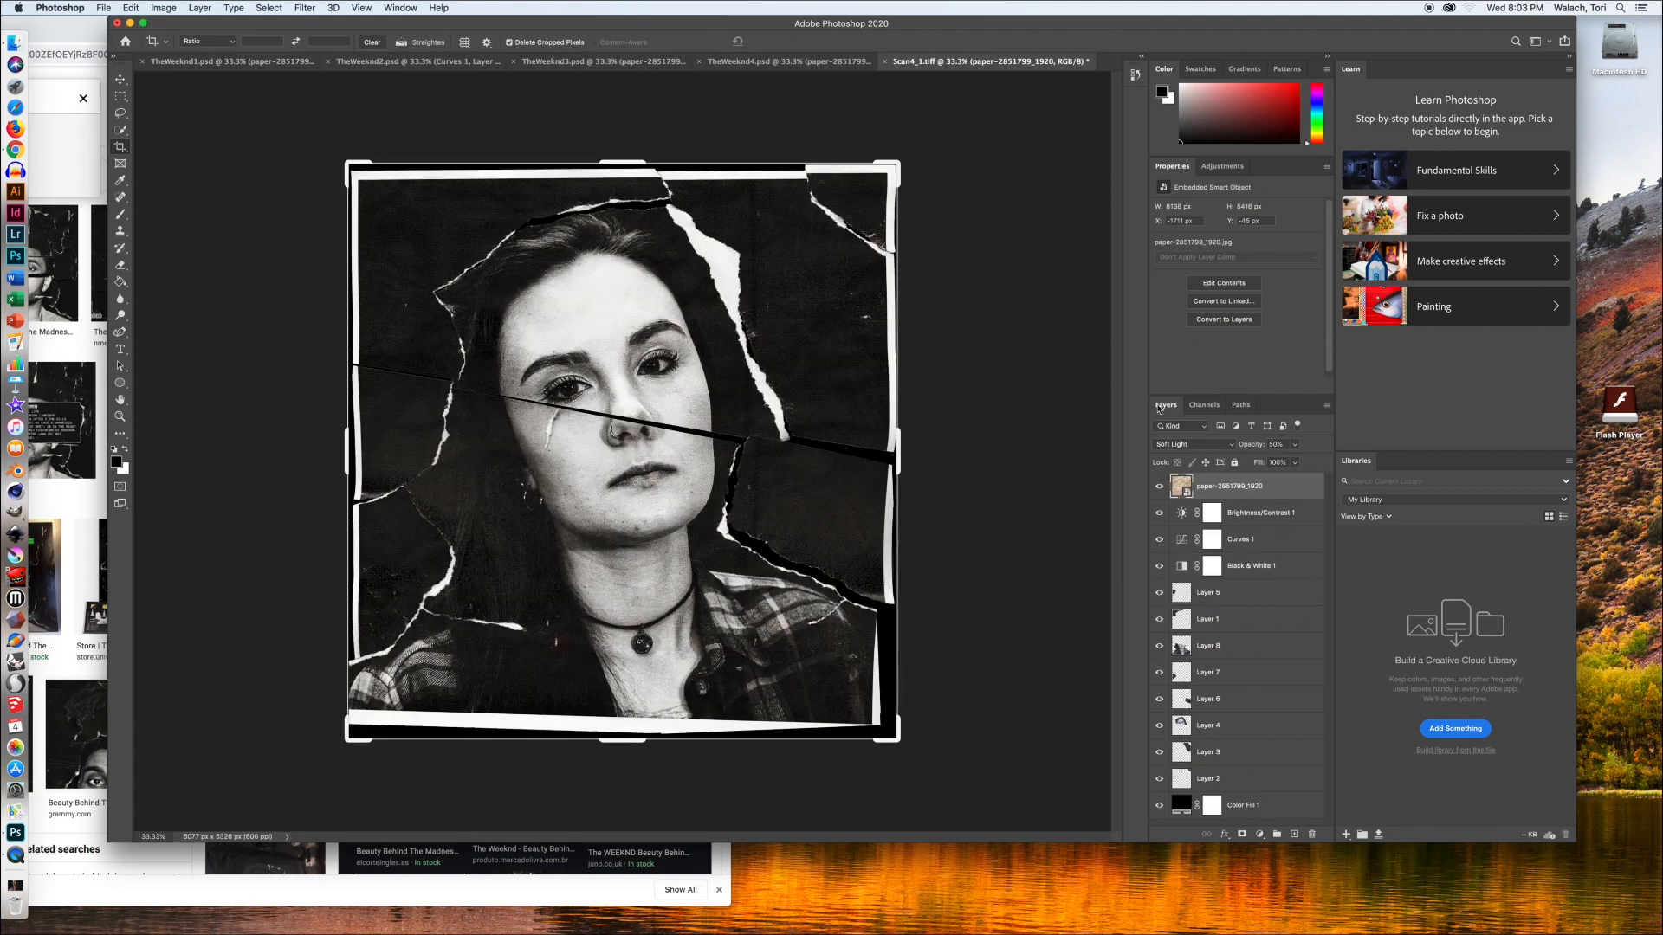
Apply an Add Noise filter with Uniform distribution to the paper texture layer, keeping the preset amount
click(305, 8)
mouse_move(324, 204)
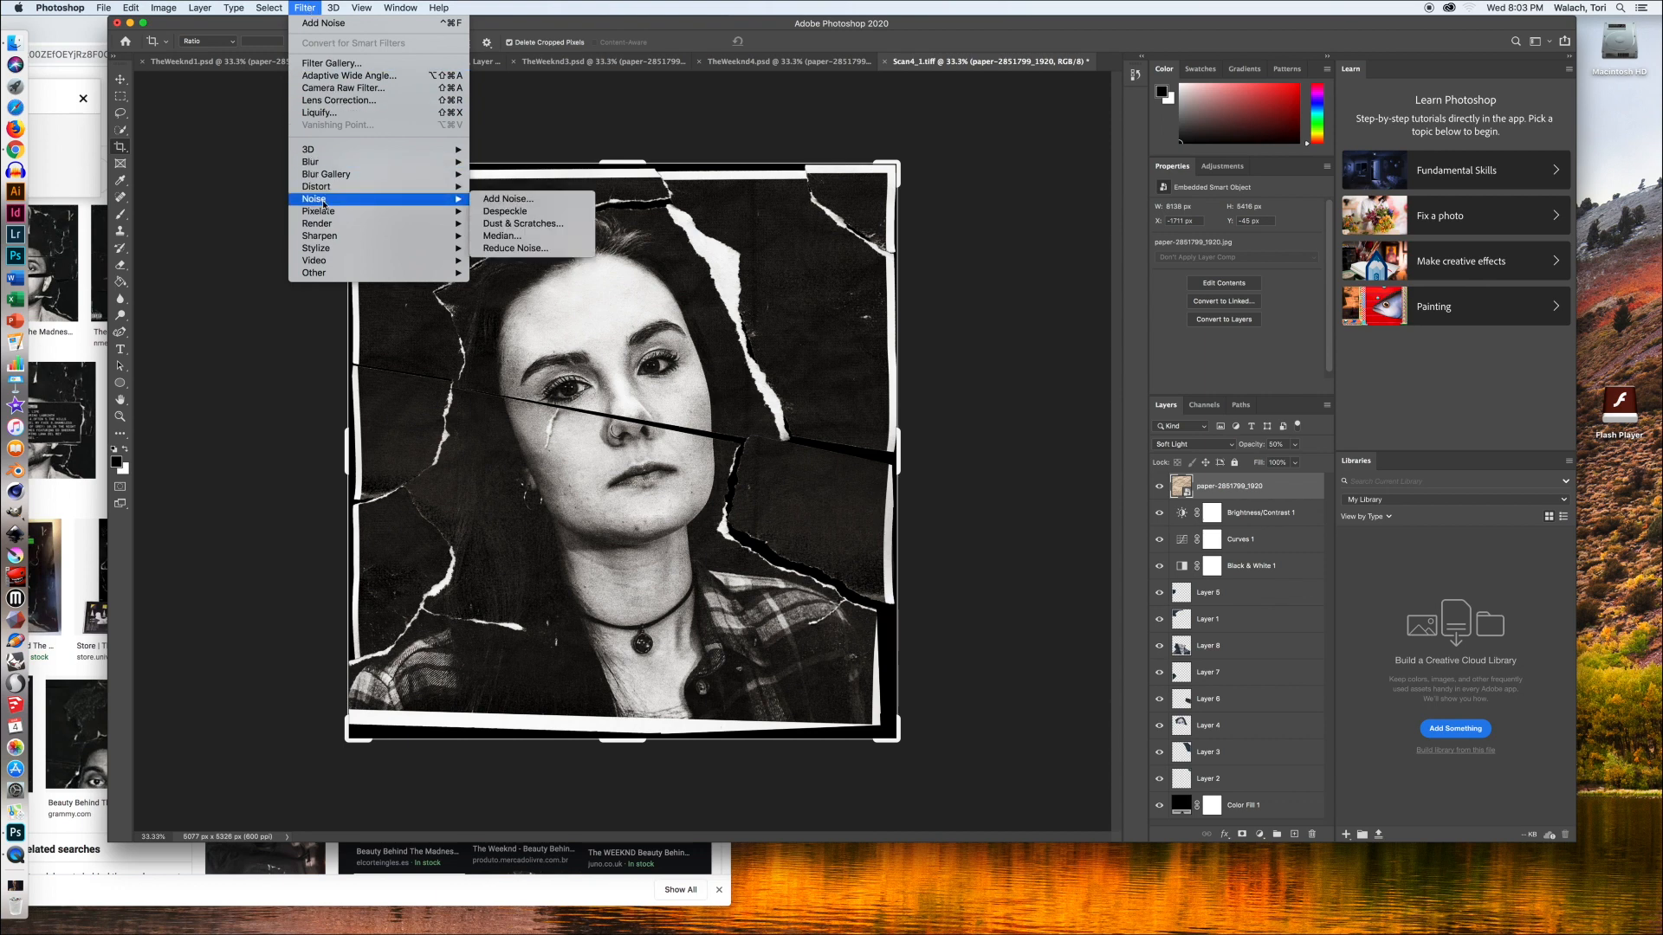
click(508, 199)
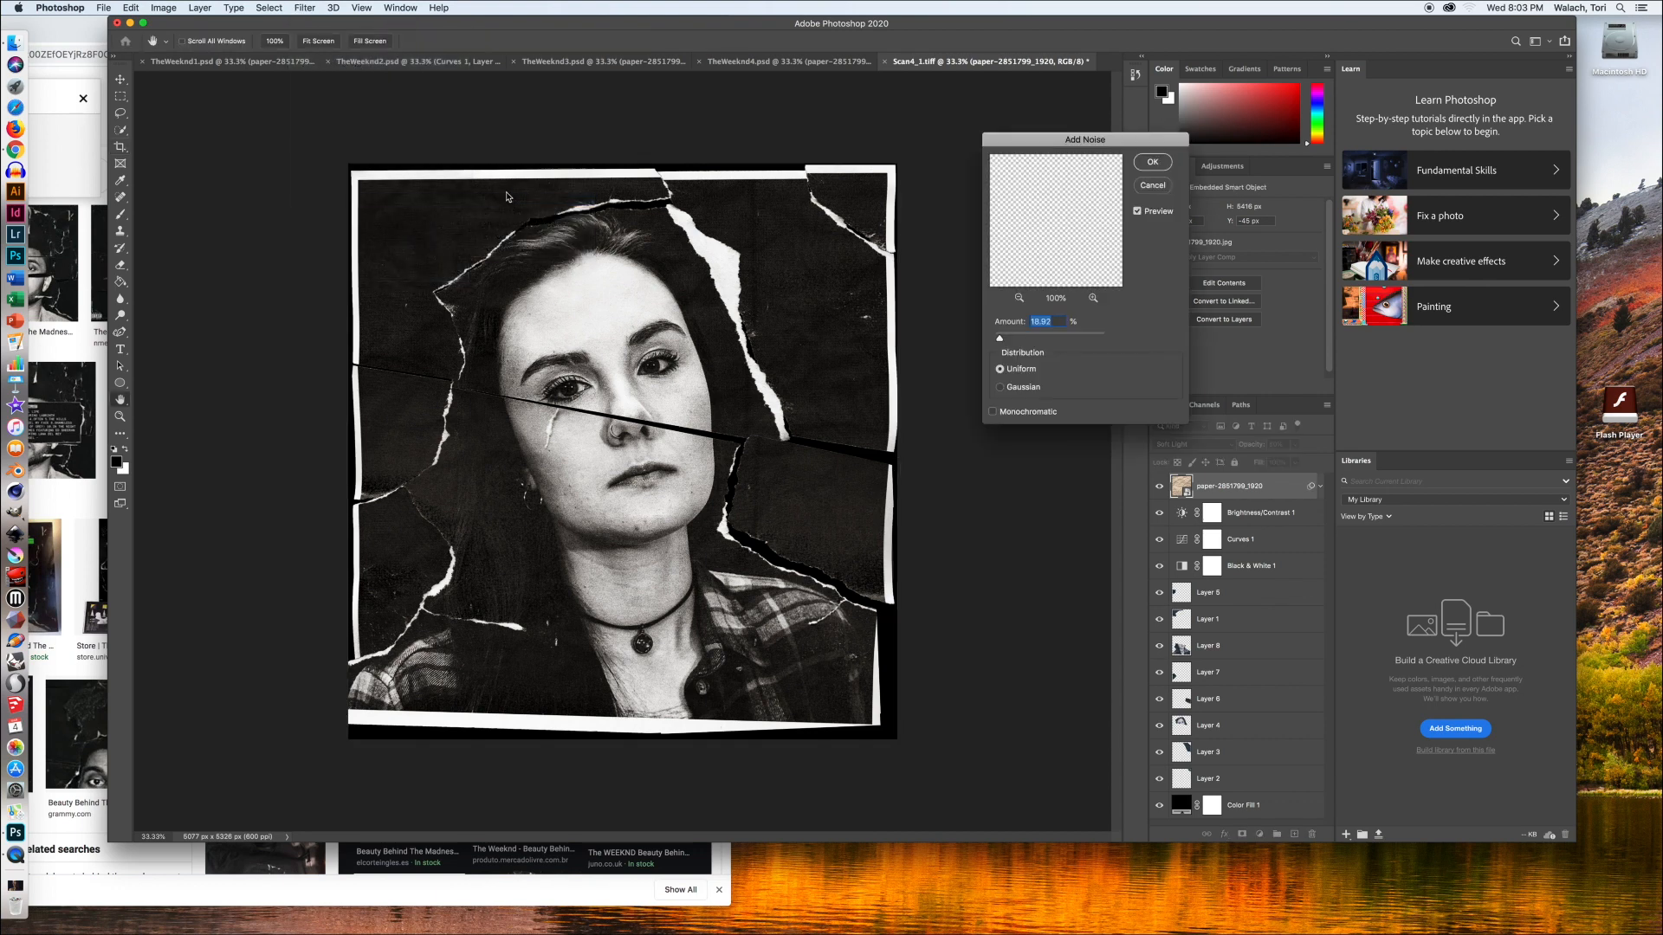
click(1153, 162)
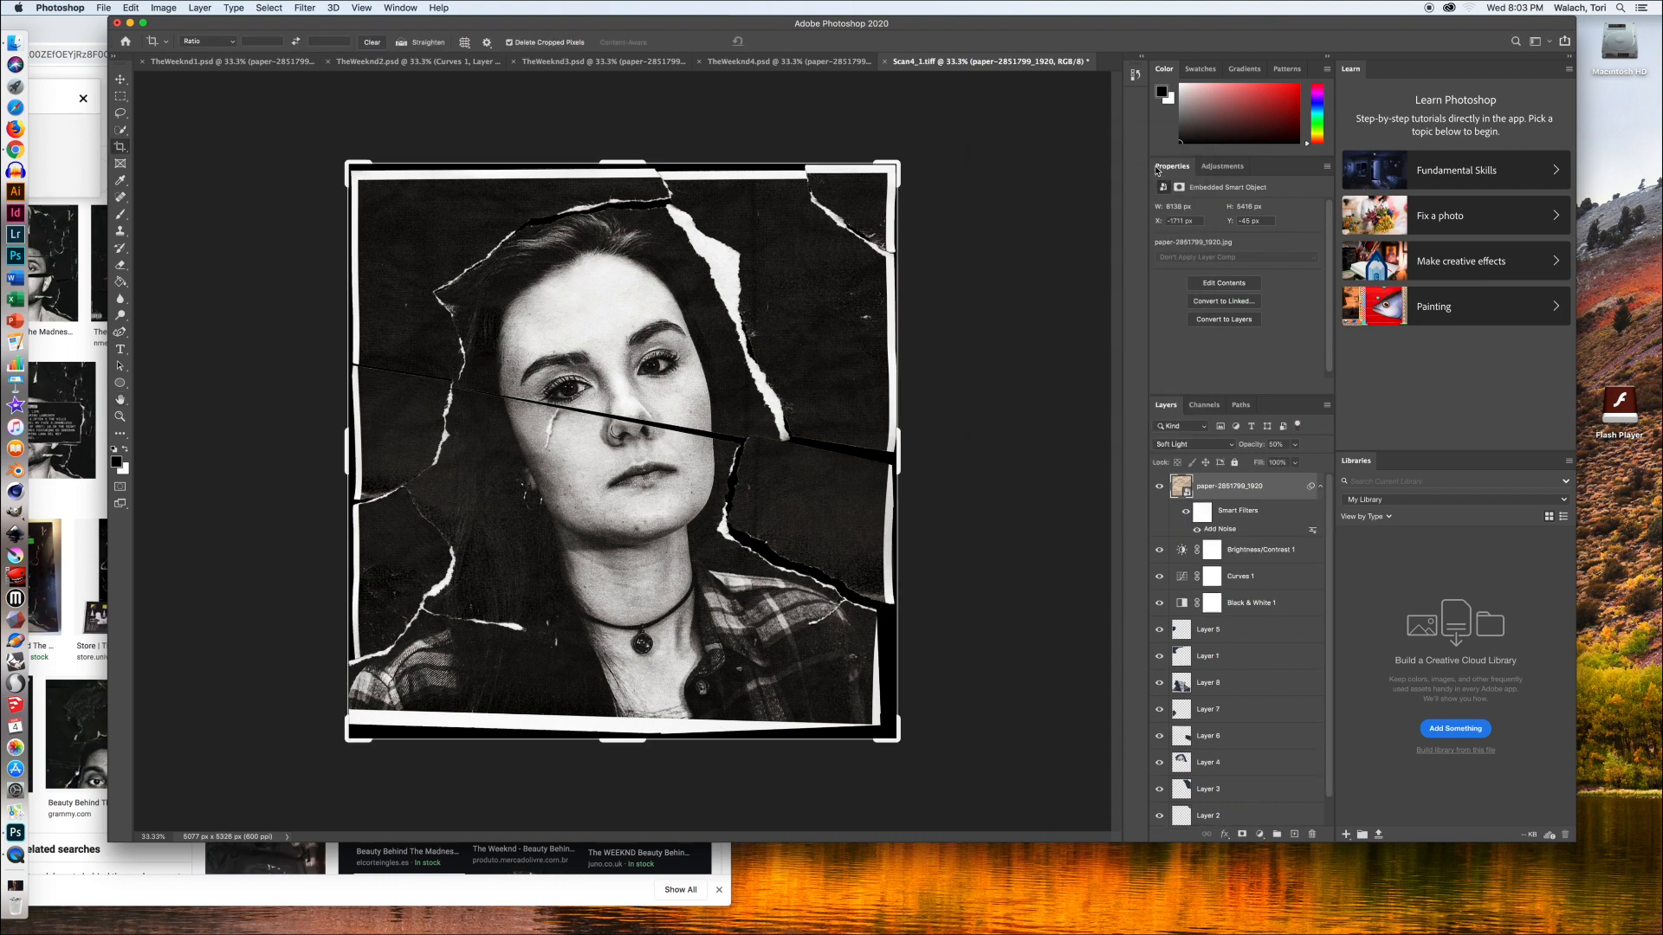
Set the Black & White adjustment's yellows to -34, greens -116, cyans -171, blues -156 and magentas -124, and switch to the Move tool
click(1290, 603)
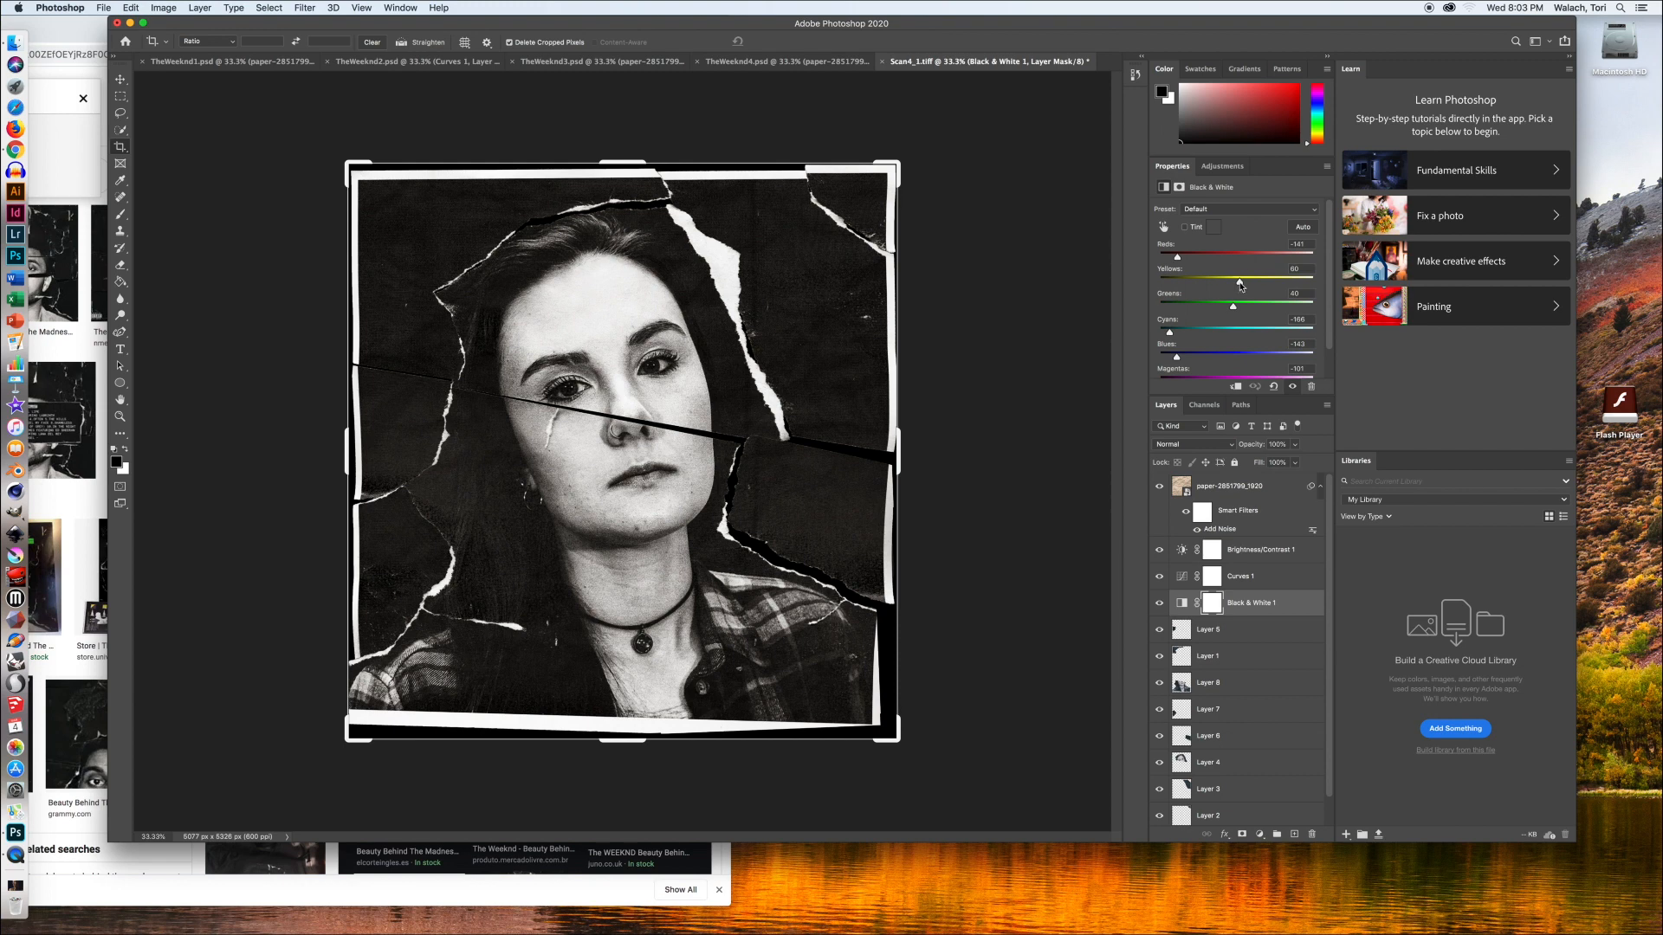
drag(1239, 281, 1228, 284)
drag(1228, 284, 1224, 285)
drag(1223, 283, 1211, 284)
mouse_move(1177, 359)
mouse_down()
mouse_move(1169, 336)
mouse_move(1221, 309)
mouse_move(1174, 310)
mouse_move(1184, 350)
mouse_up()
scroll(1225, 331, down, 3)
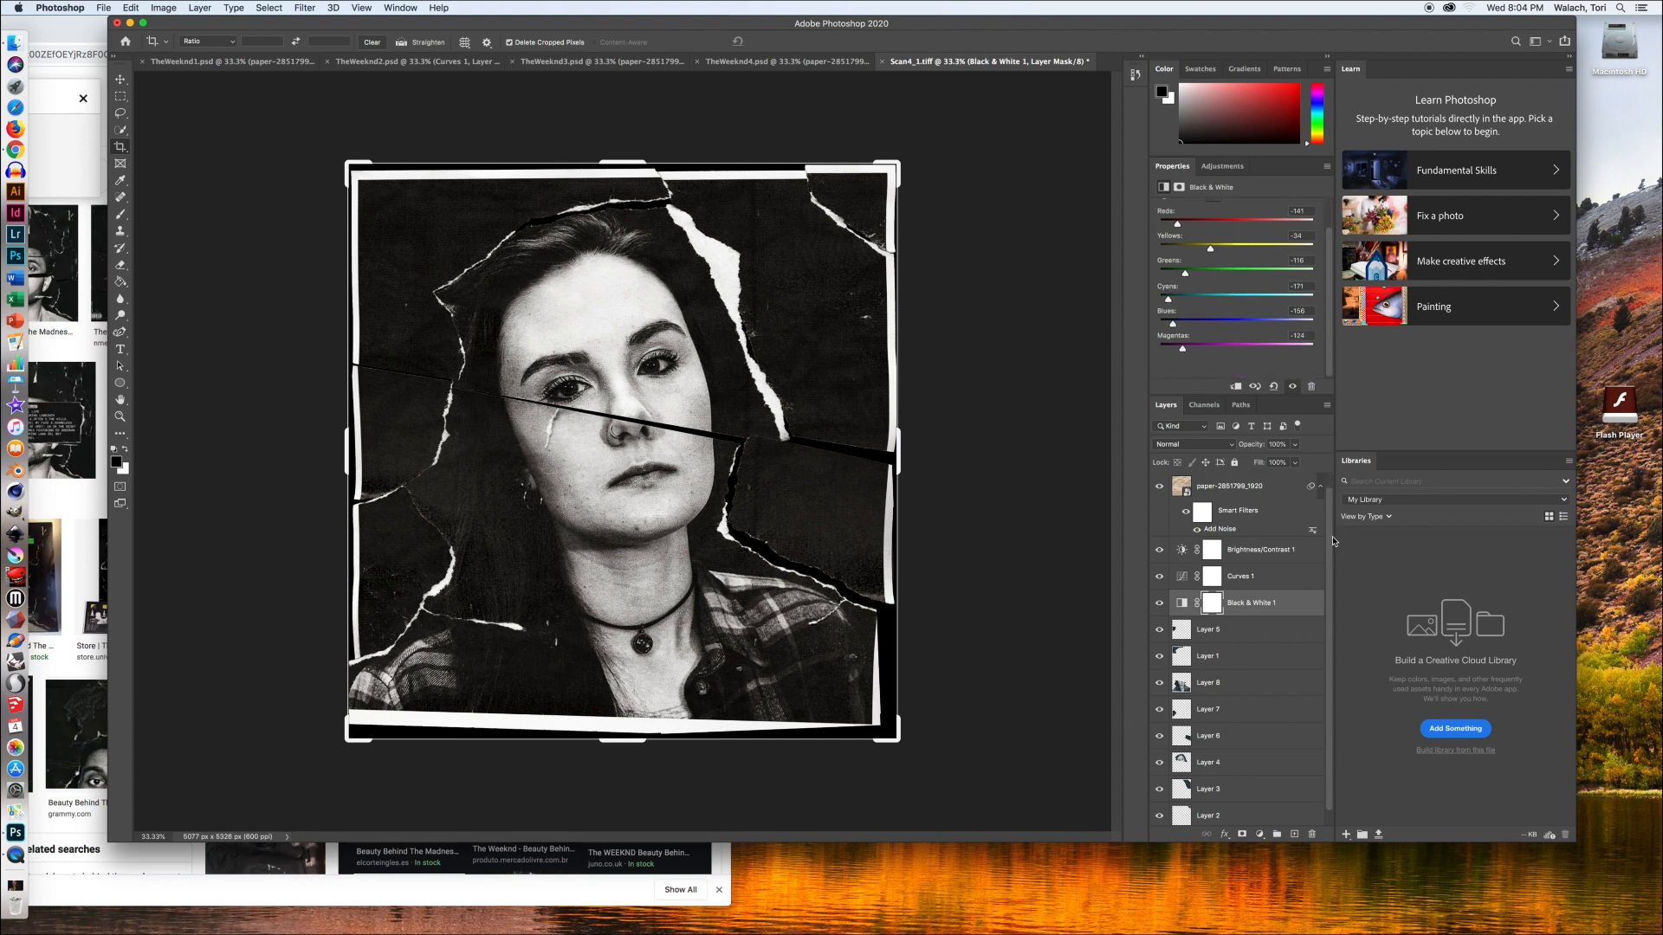
scroll(1254, 546, down, 1)
click(120, 78)
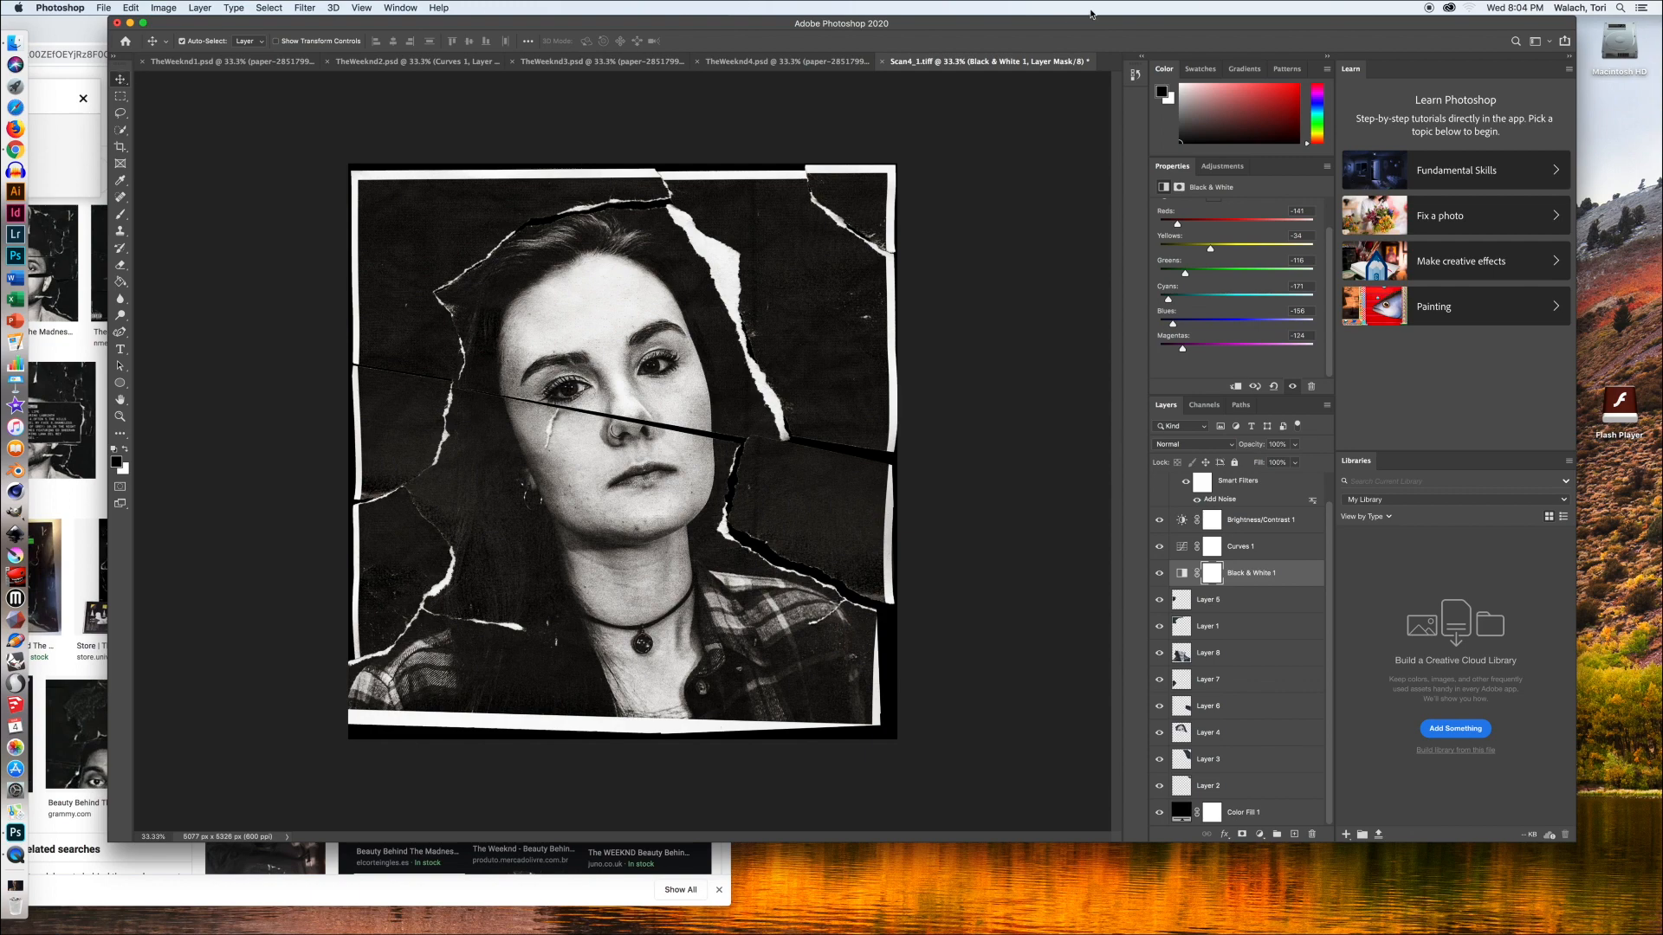
click(1429, 8)
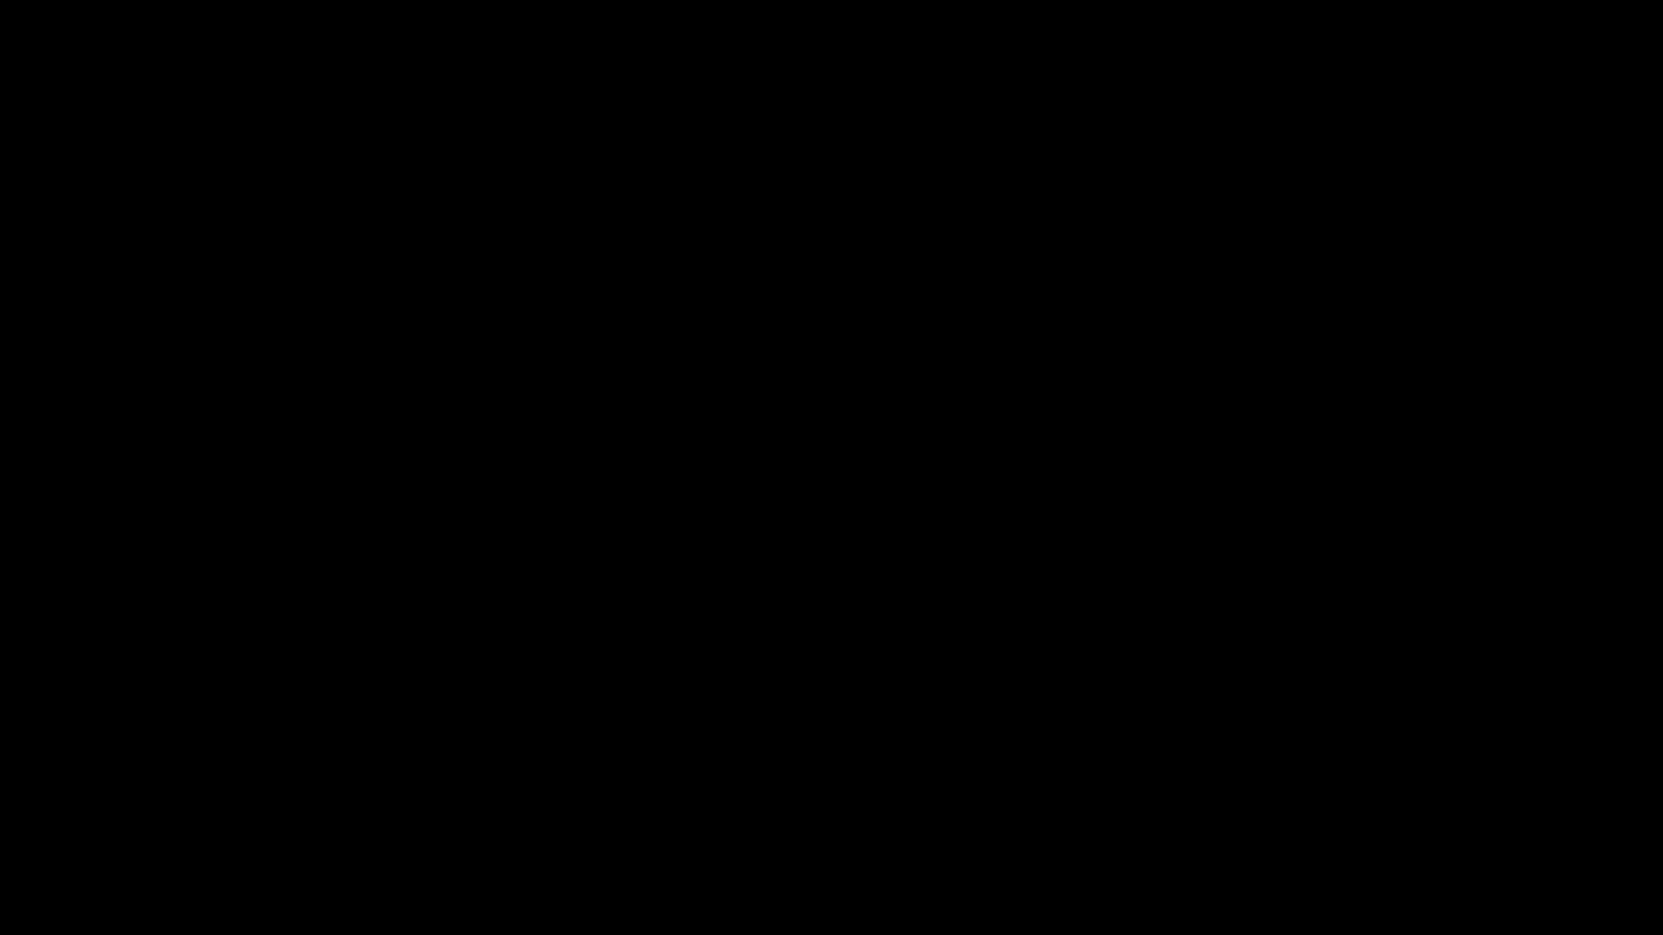